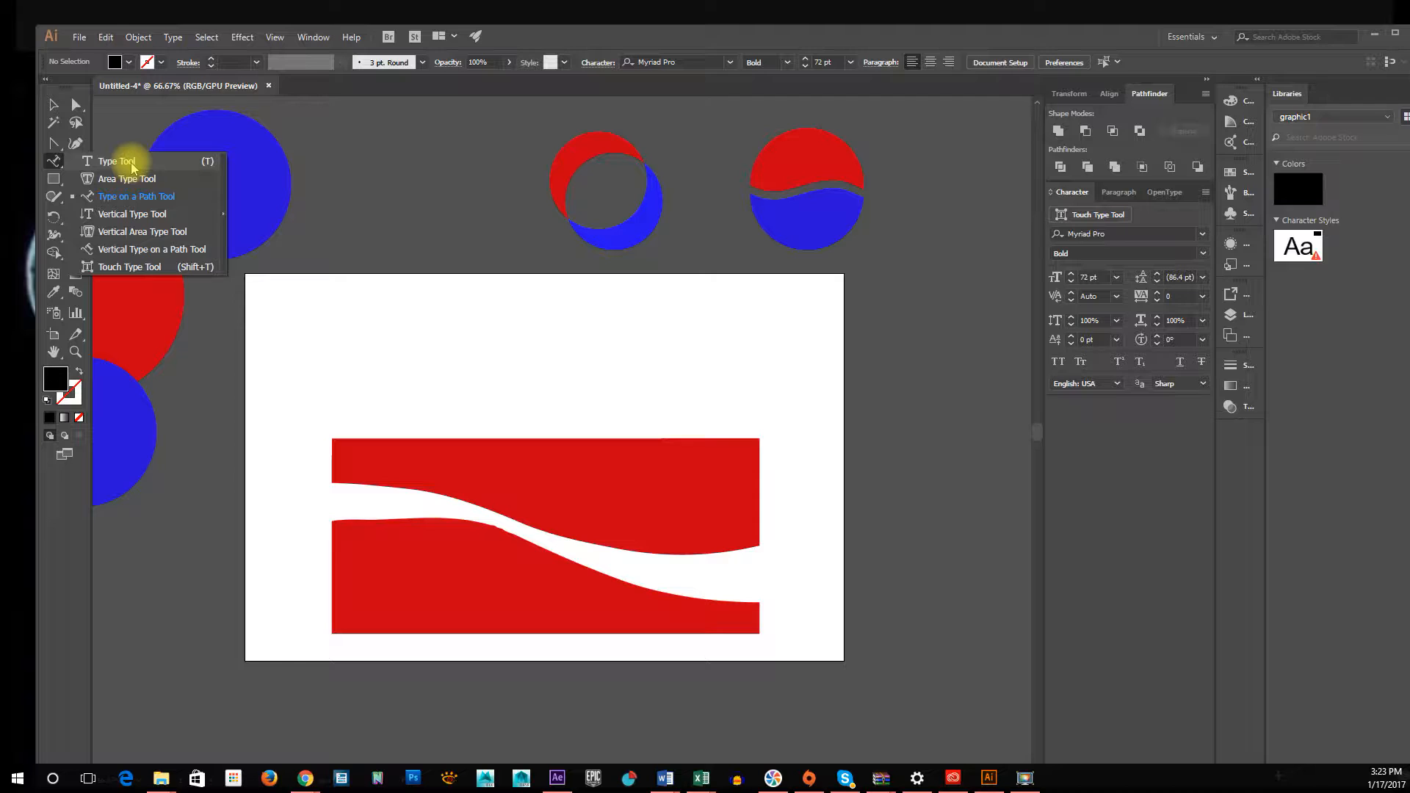
Place the placeholder text "Lorem ipsum" above the red banner with the Type tool and set its font size to 60 pt
left_click(133, 166)
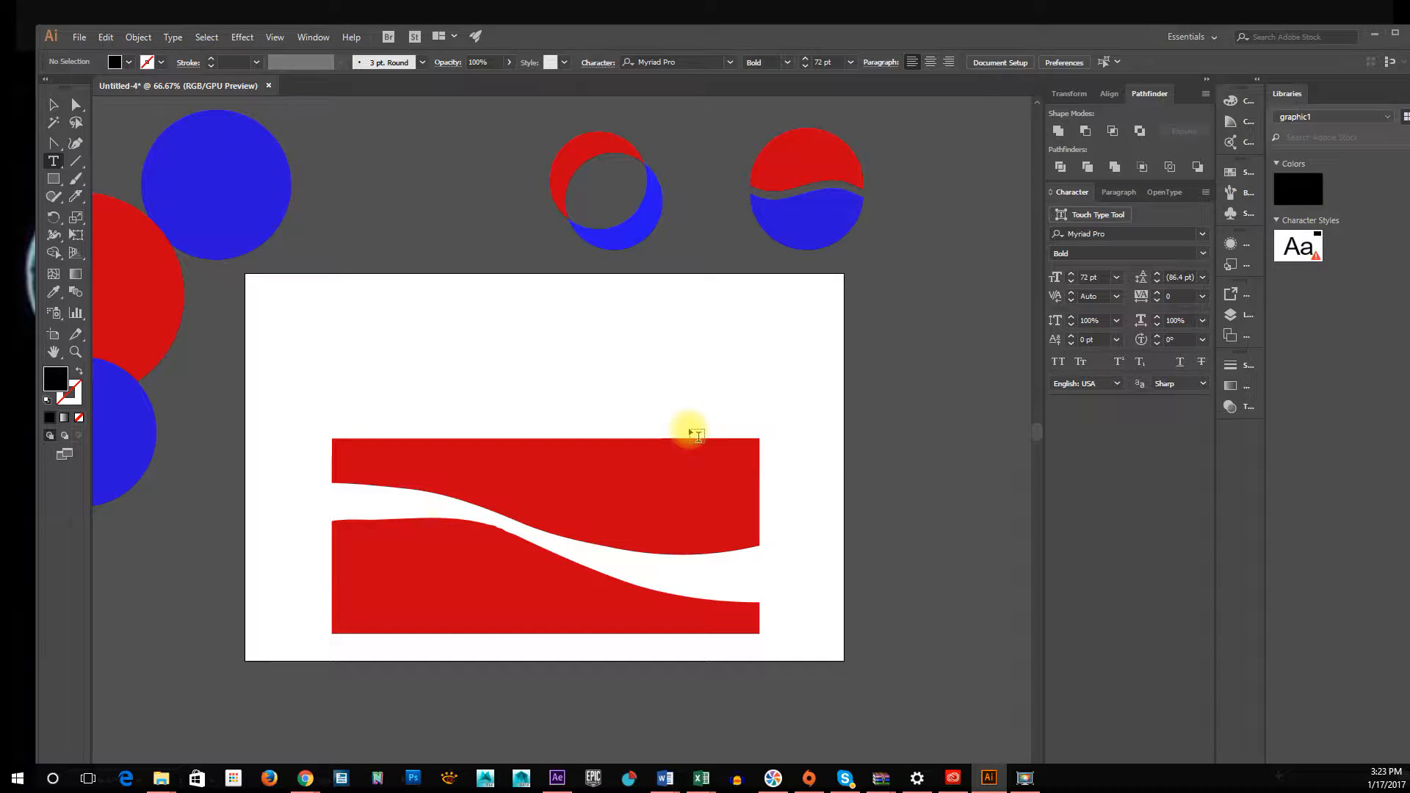
left_click(456, 346)
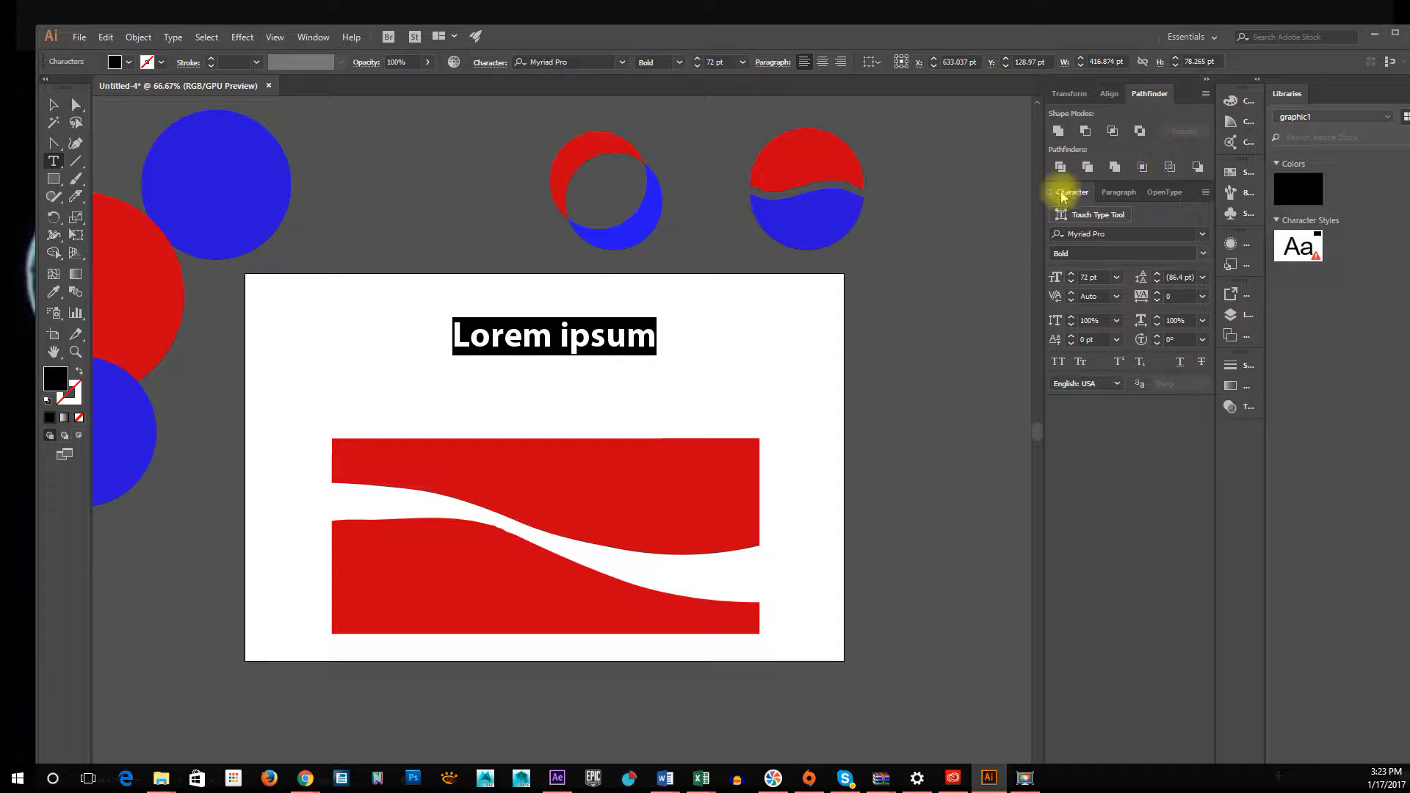
left_click(1117, 278)
left_click(1149, 450)
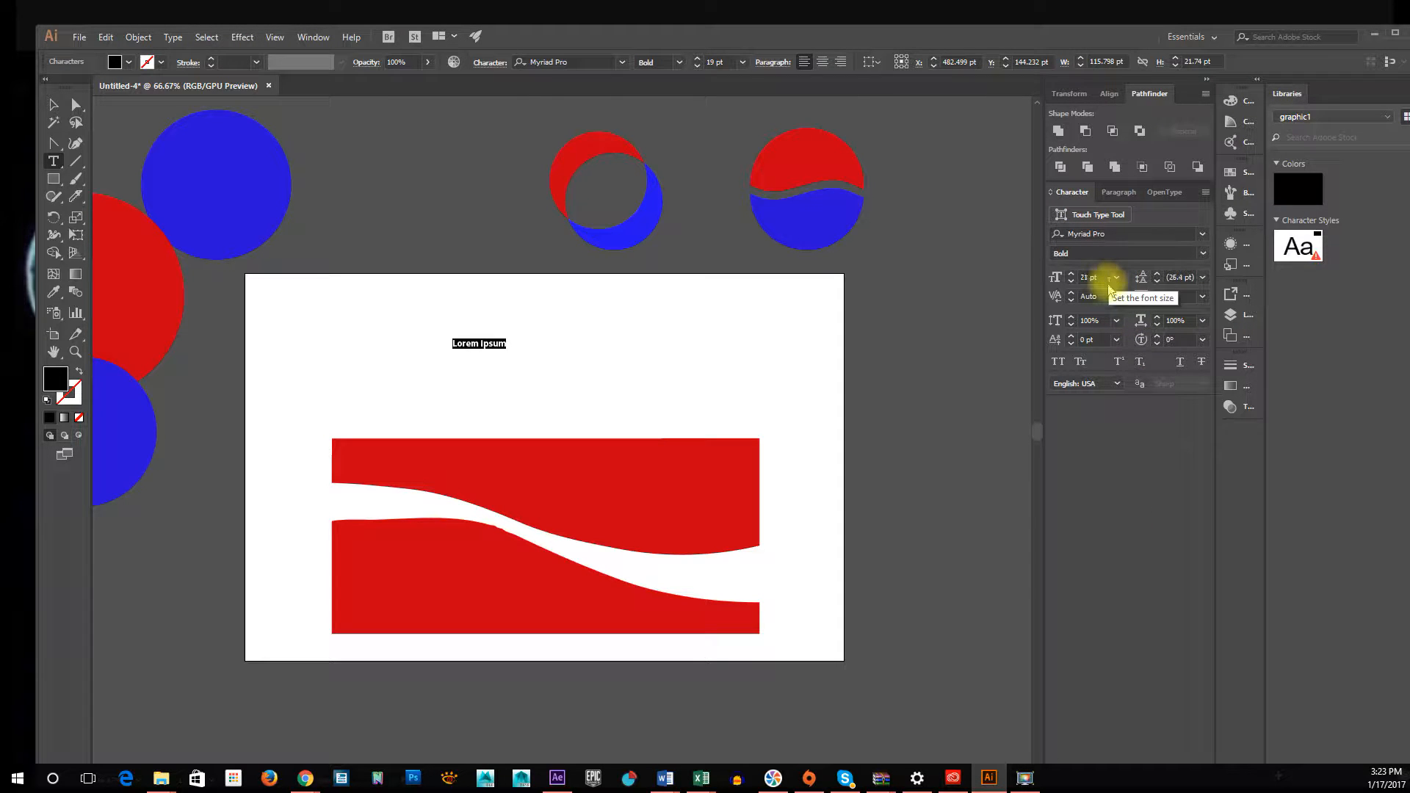
scroll(1111, 289, "up", 5)
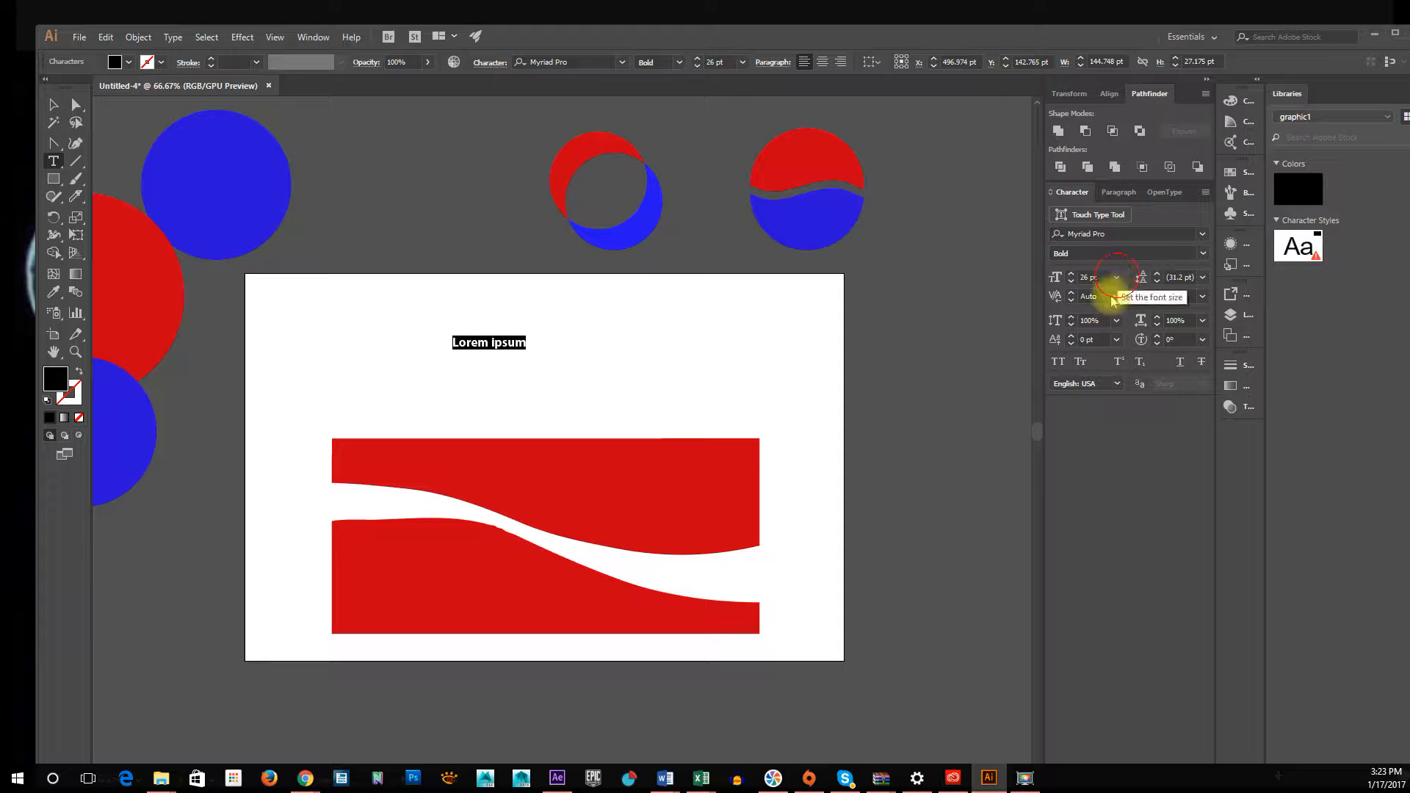
left_click(1117, 278)
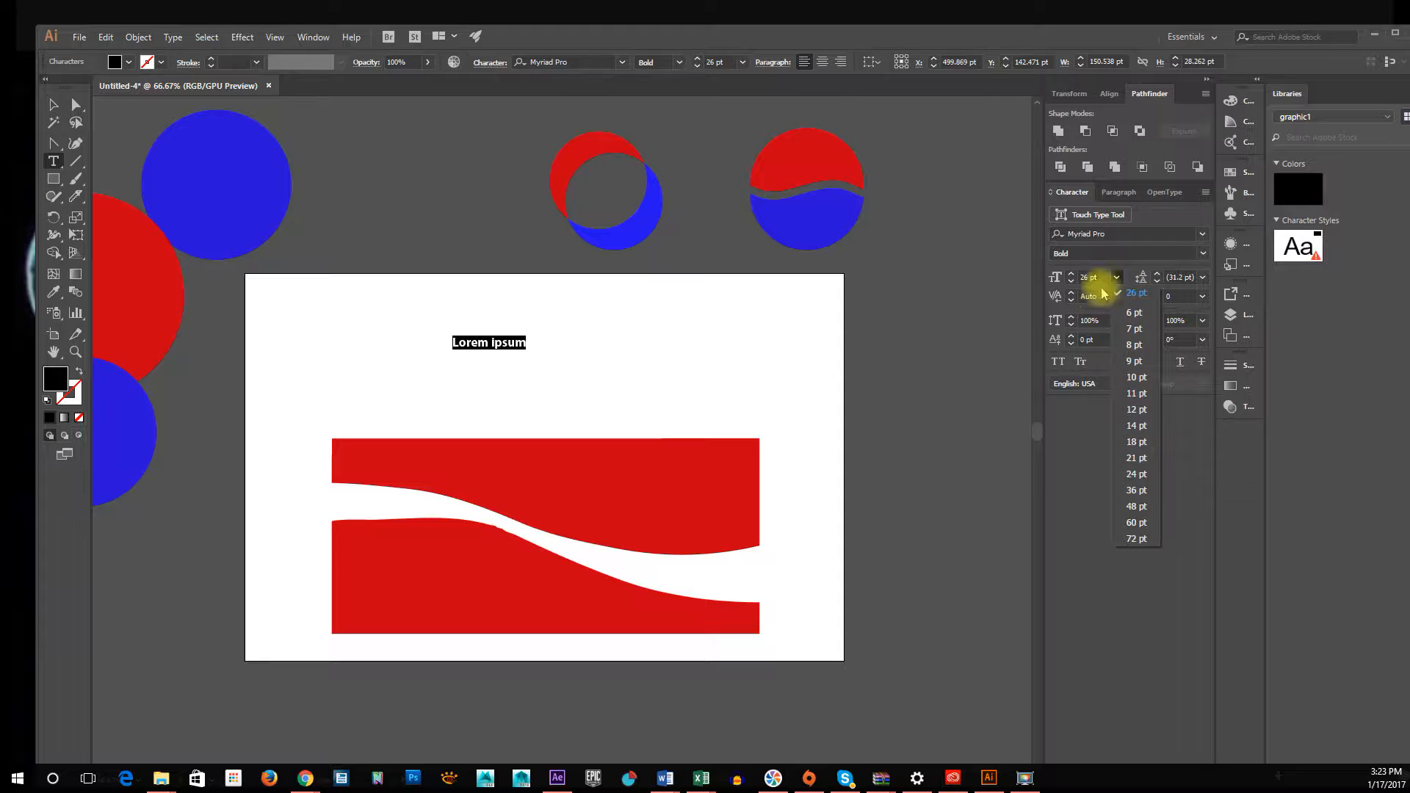
left_click(1136, 522)
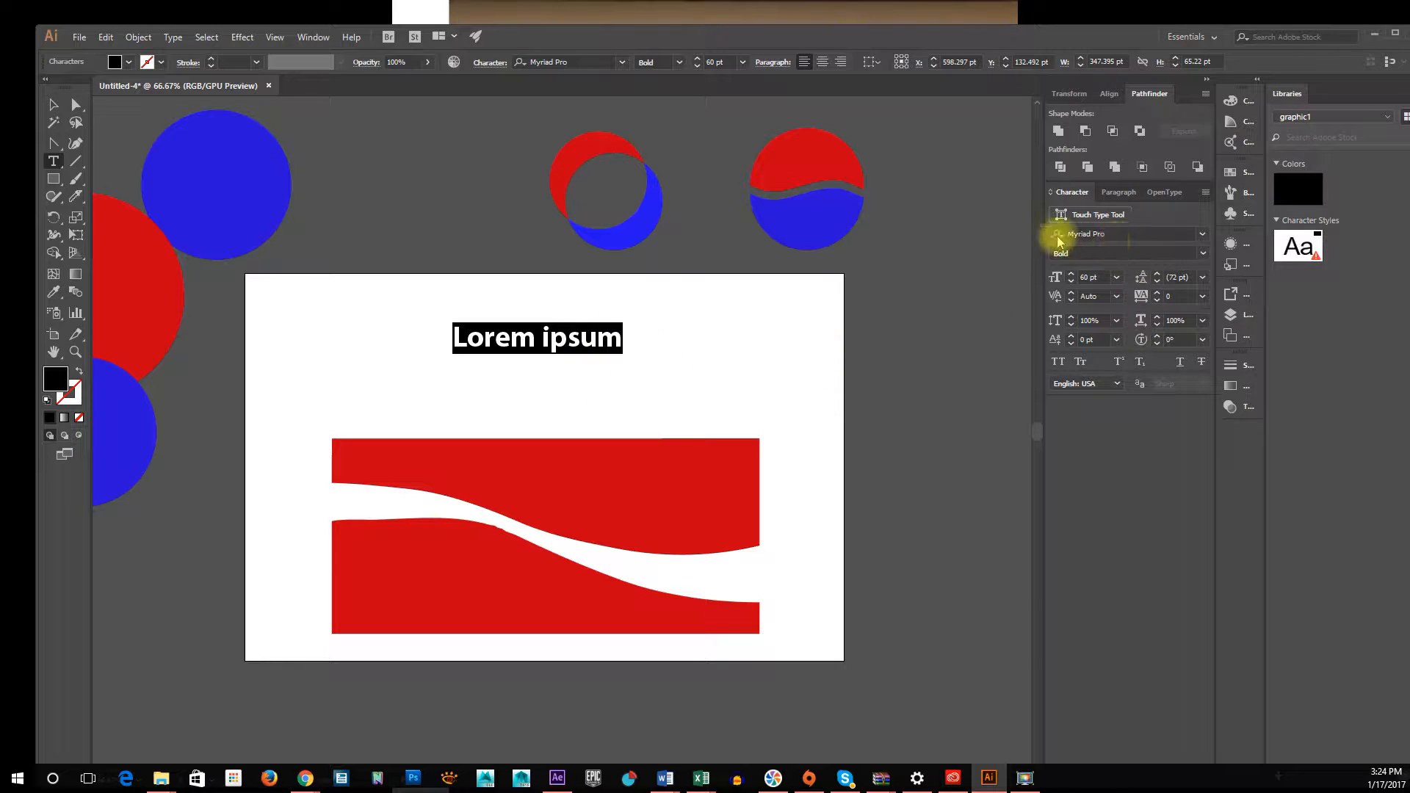
Try several font families on the placeholder text and settle on MV Boli
left_click(1111, 236)
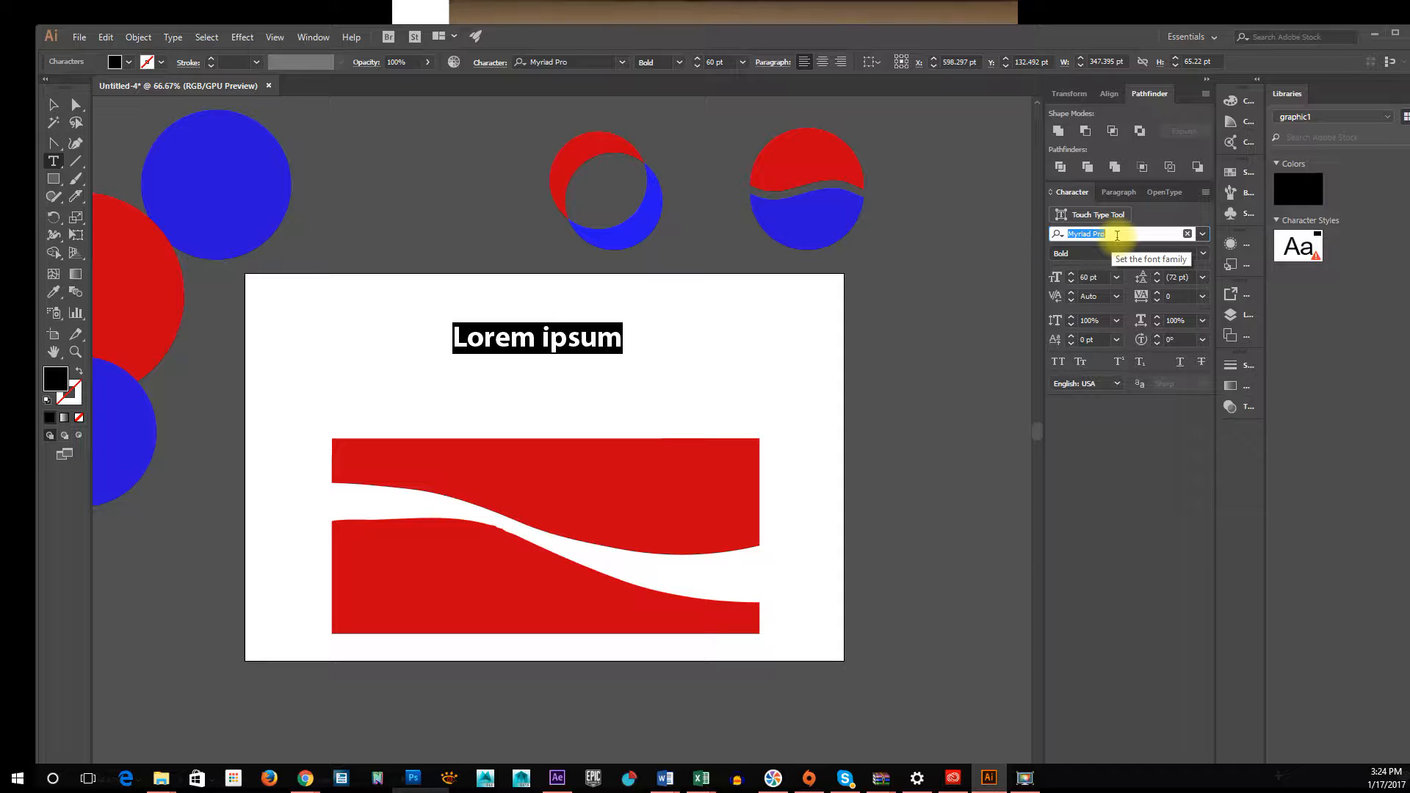
key("Down")
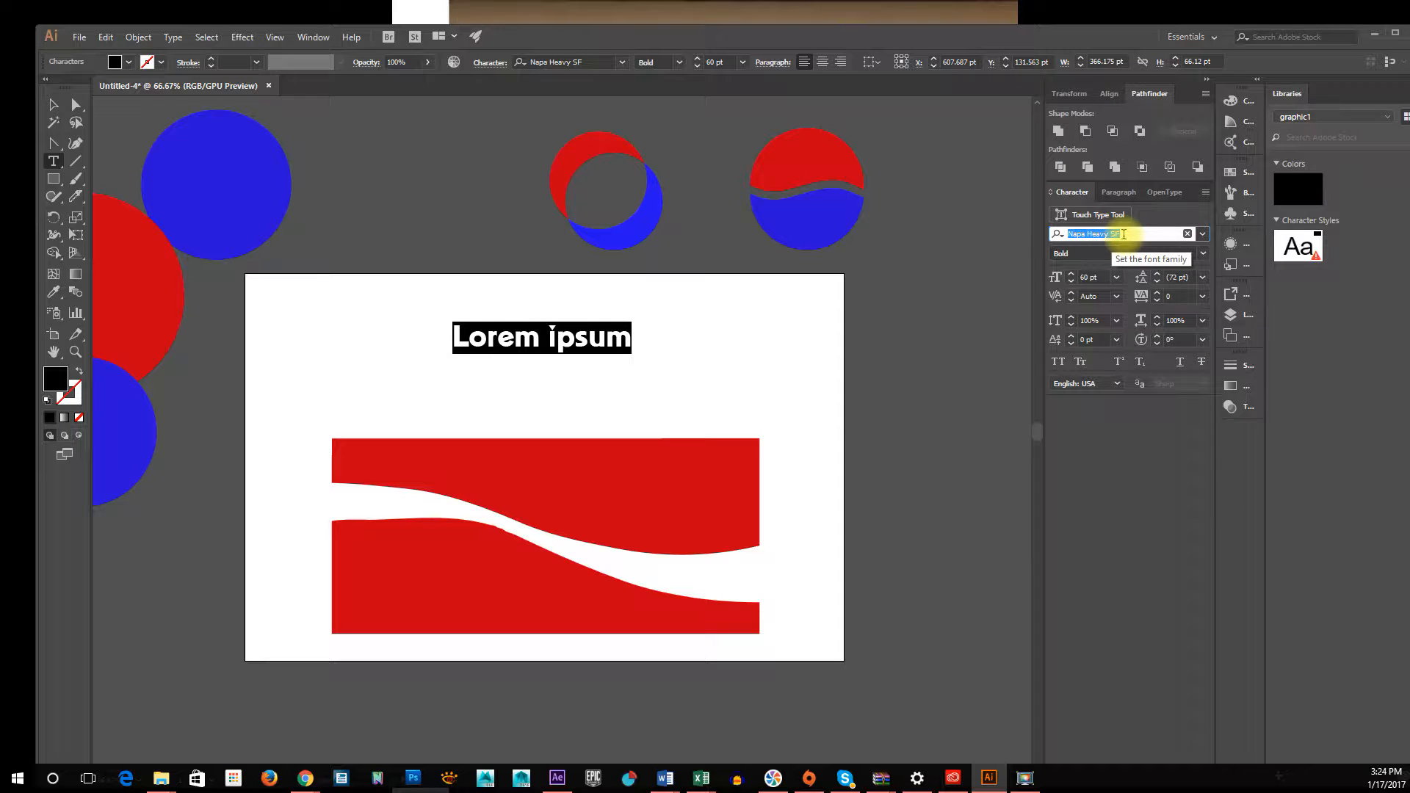
key("Down")
key("Down")
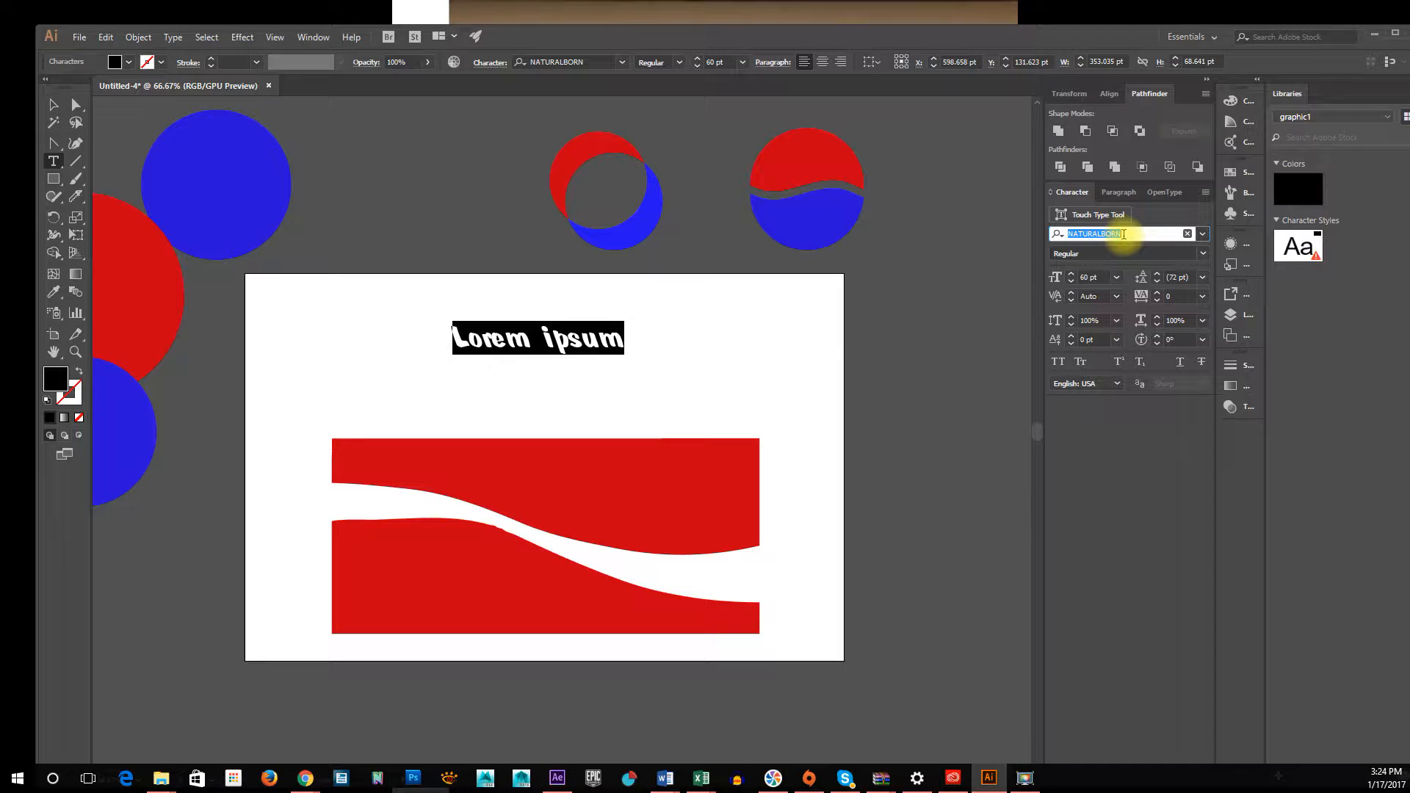
key("Down")
key("Down")
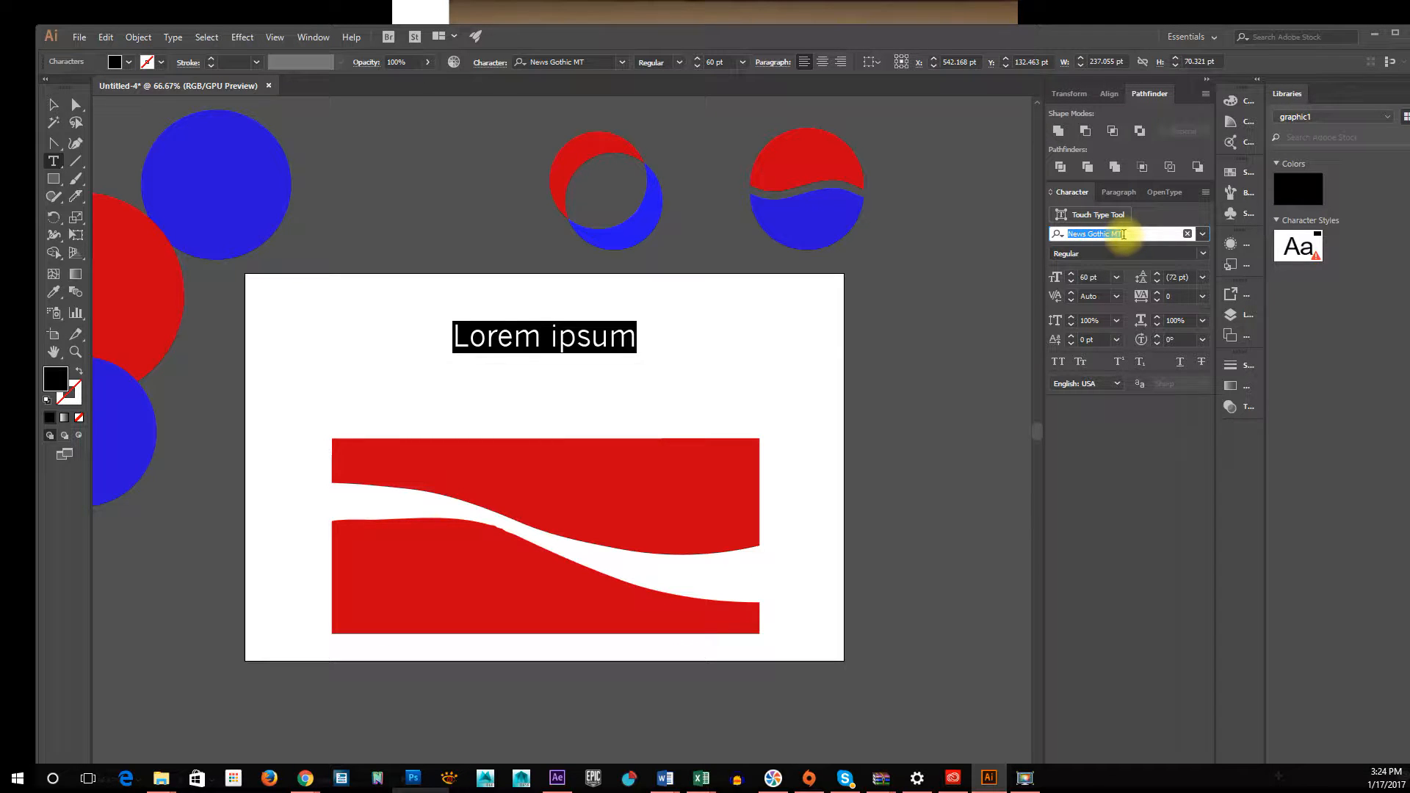
key("Down")
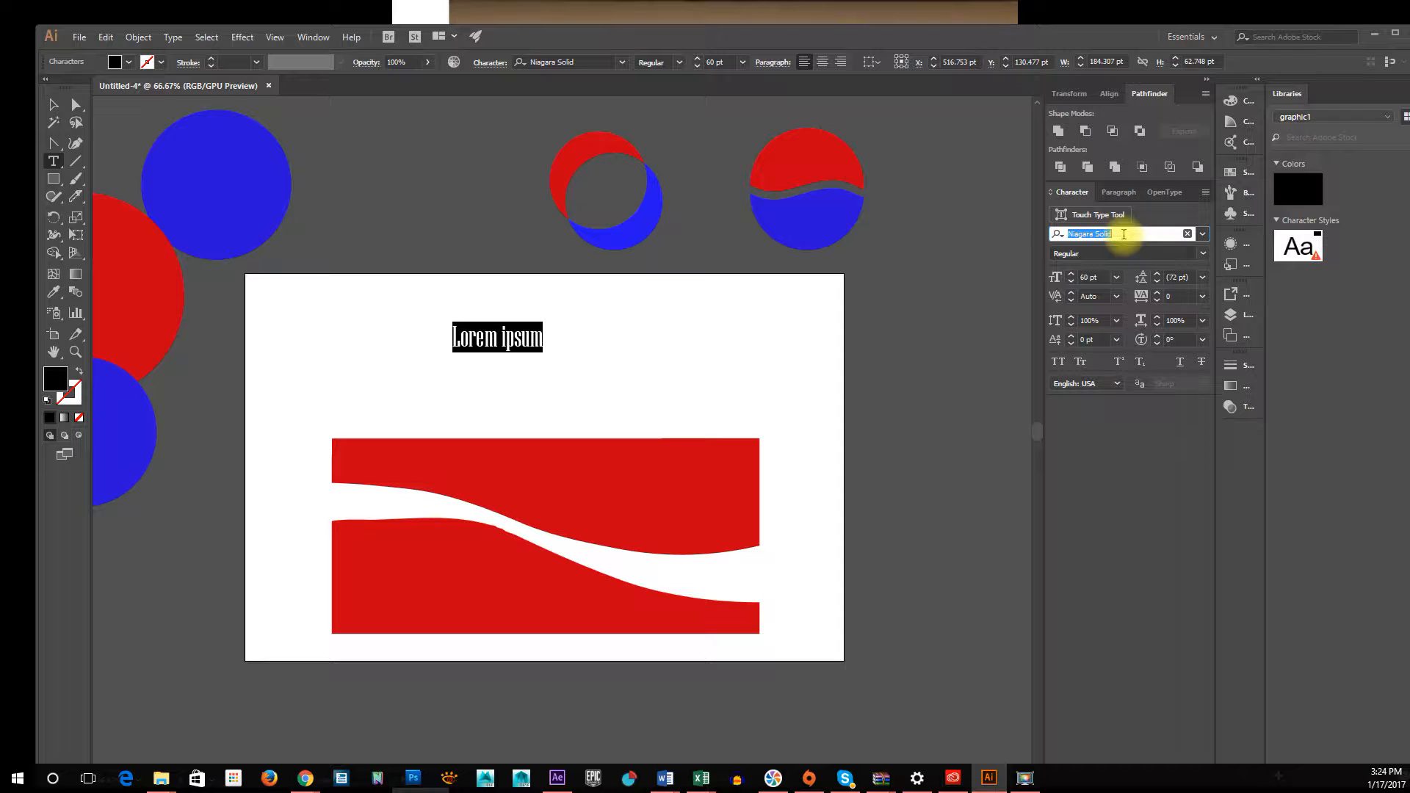
key("Up")
key("Up")
key("Up")
key("Up")
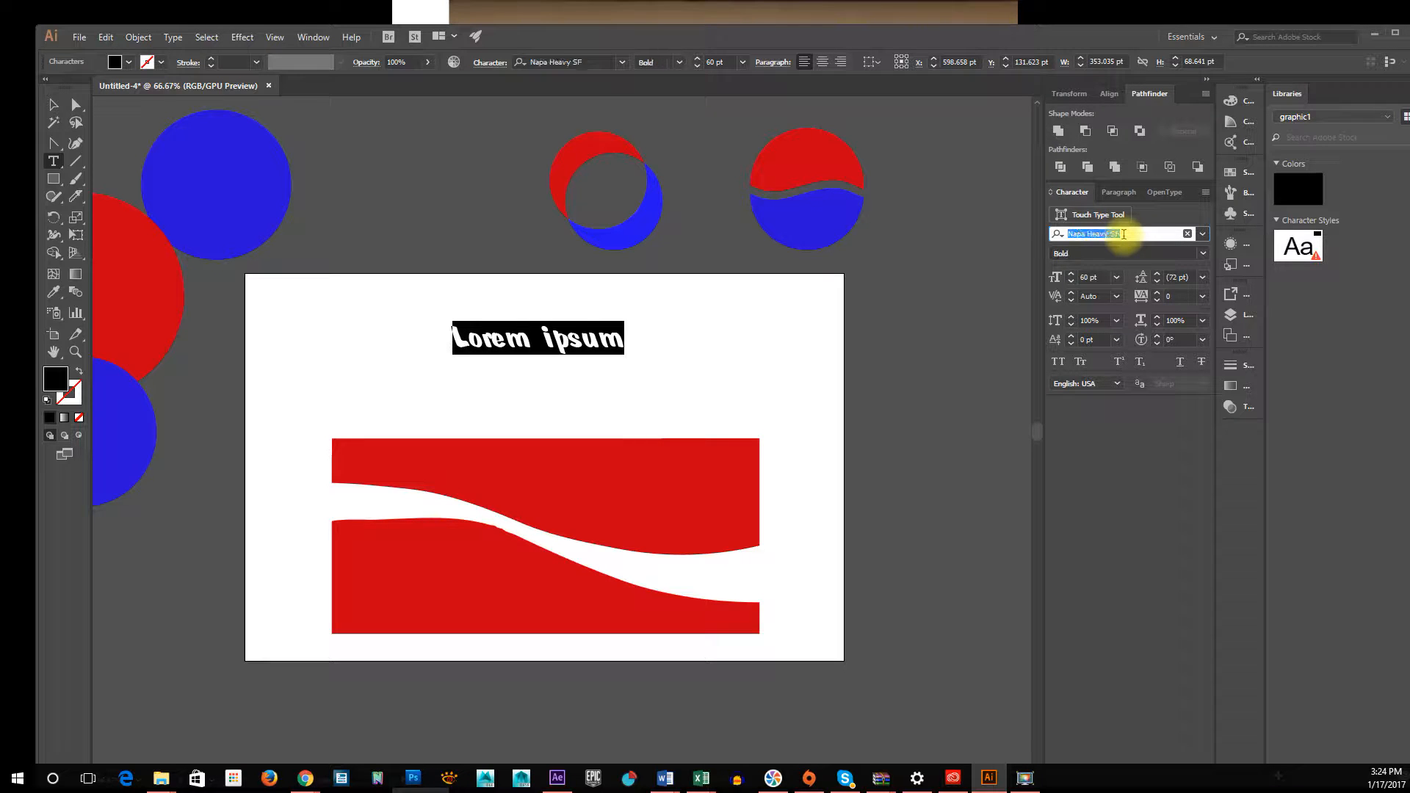
key("Up")
key("Up")
key("Up")
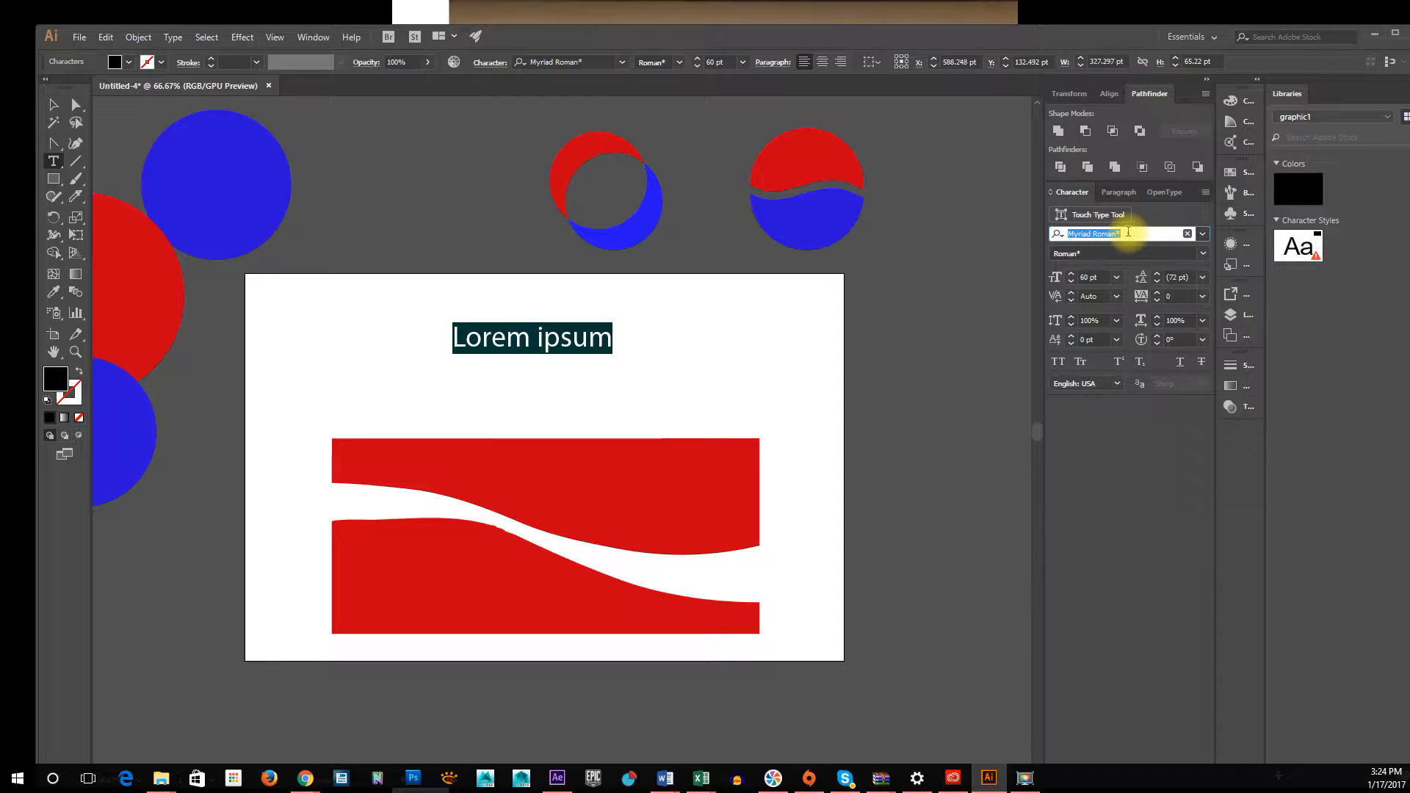
key("Up")
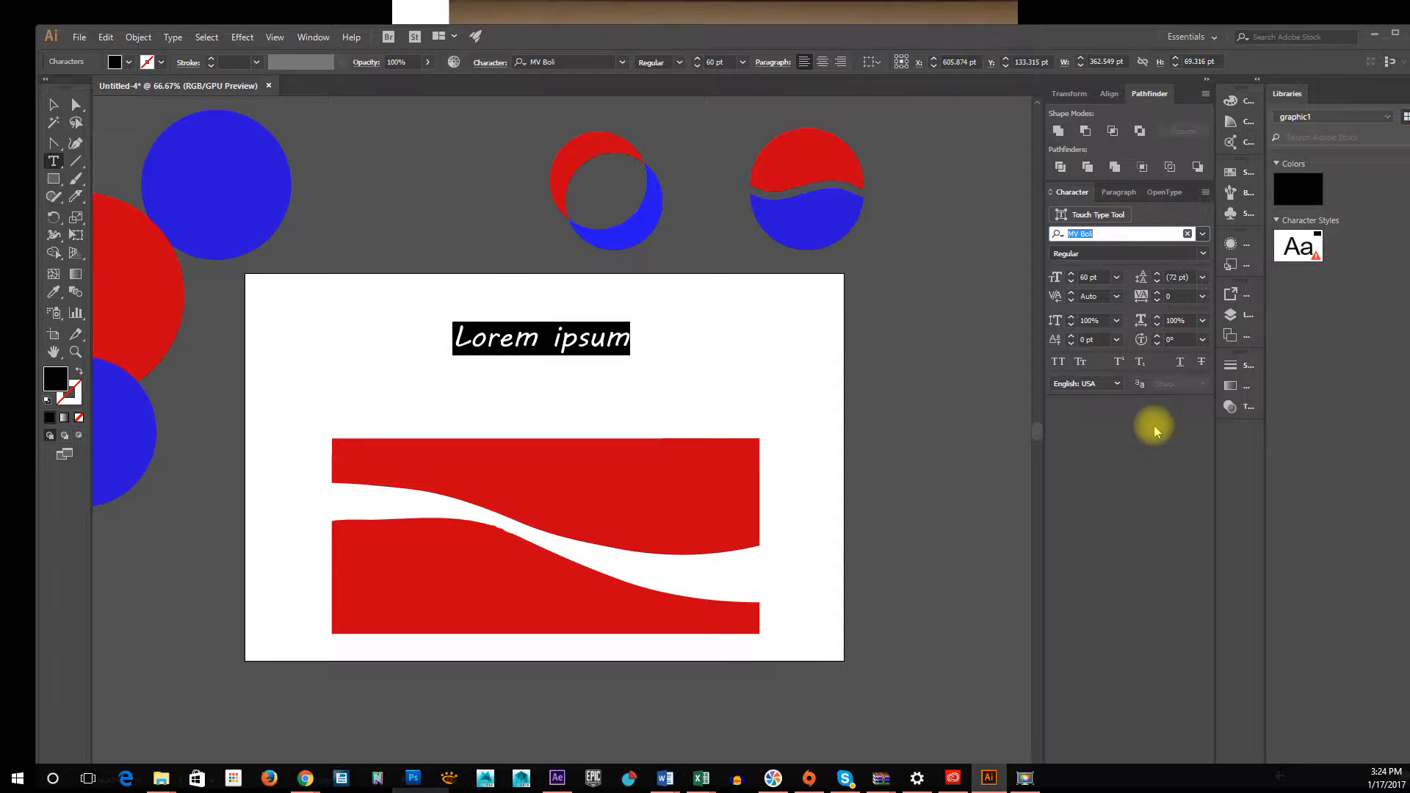
Try Small Caps and All Caps on the text, ending with Small Caps
left_click(1082, 363)
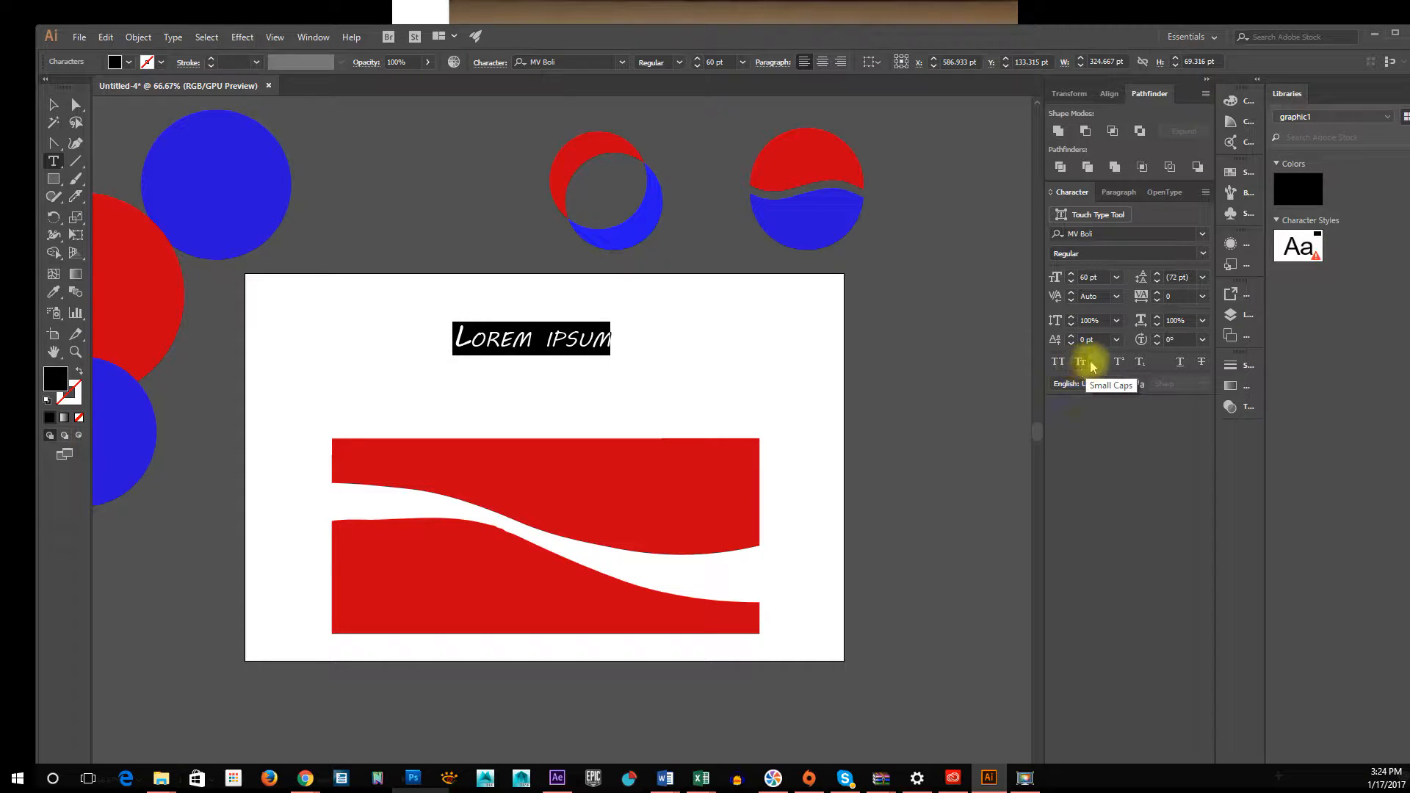
left_click(1059, 363)
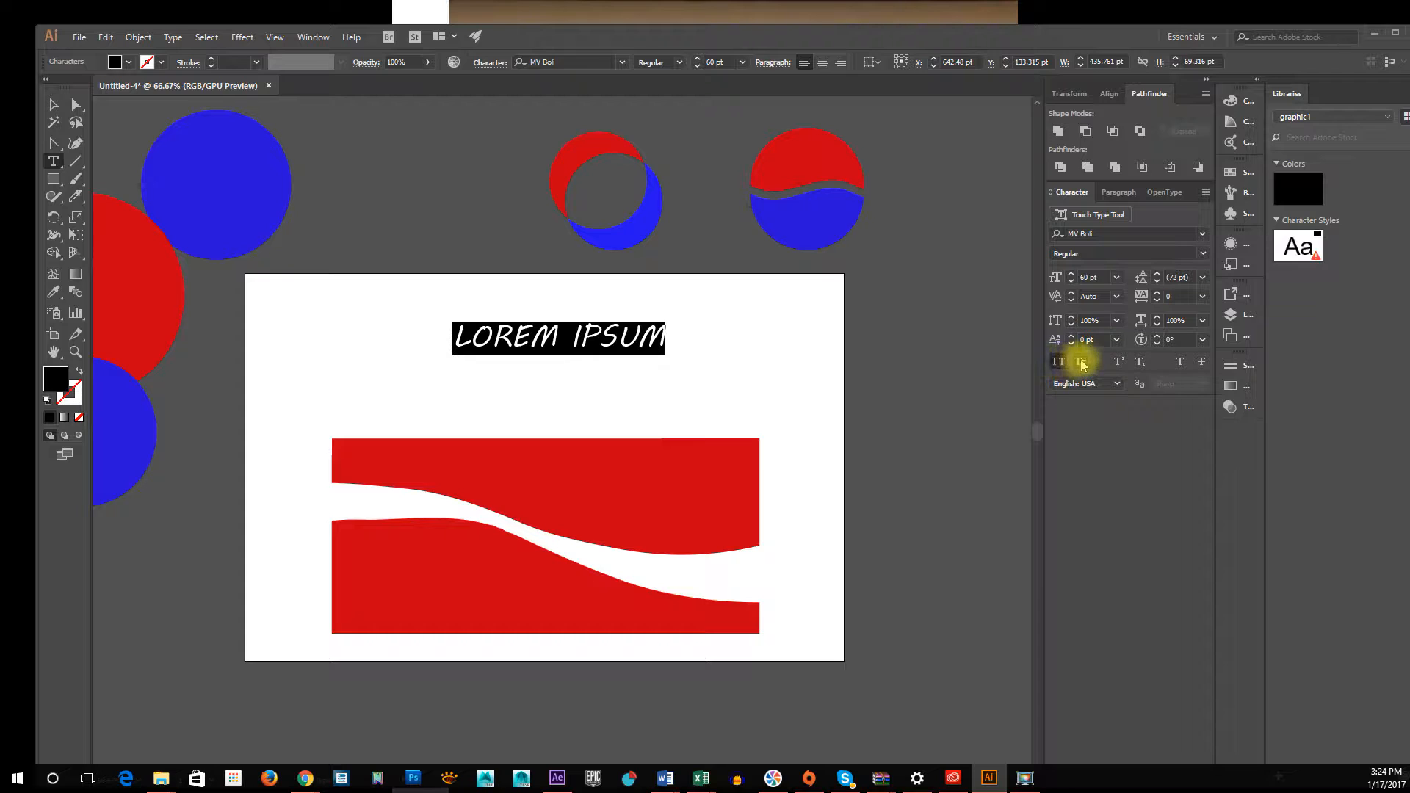
left_click(1080, 361)
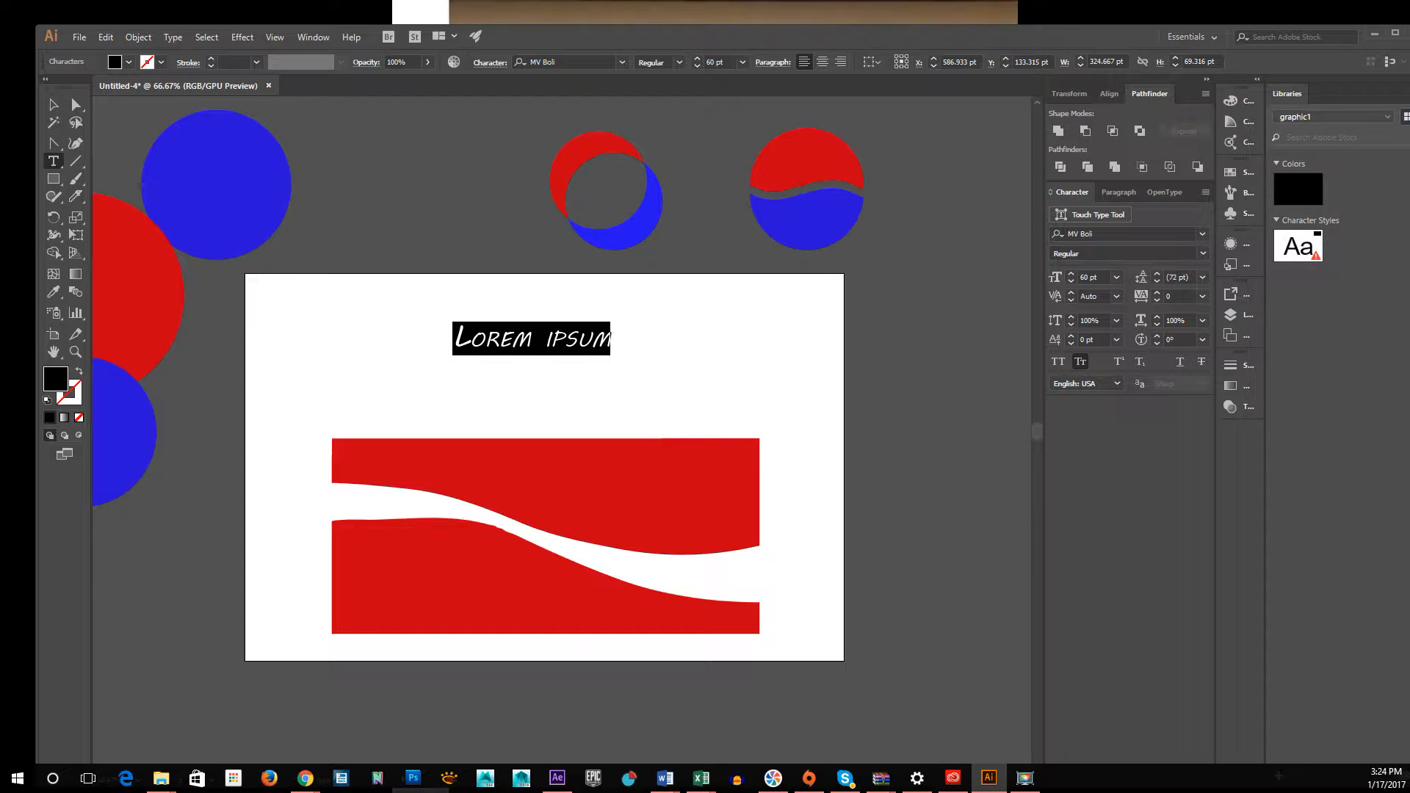
Scale the text object up to a font size of about 97 pt and move it so it sits centred above the banner
left_click(55, 105)
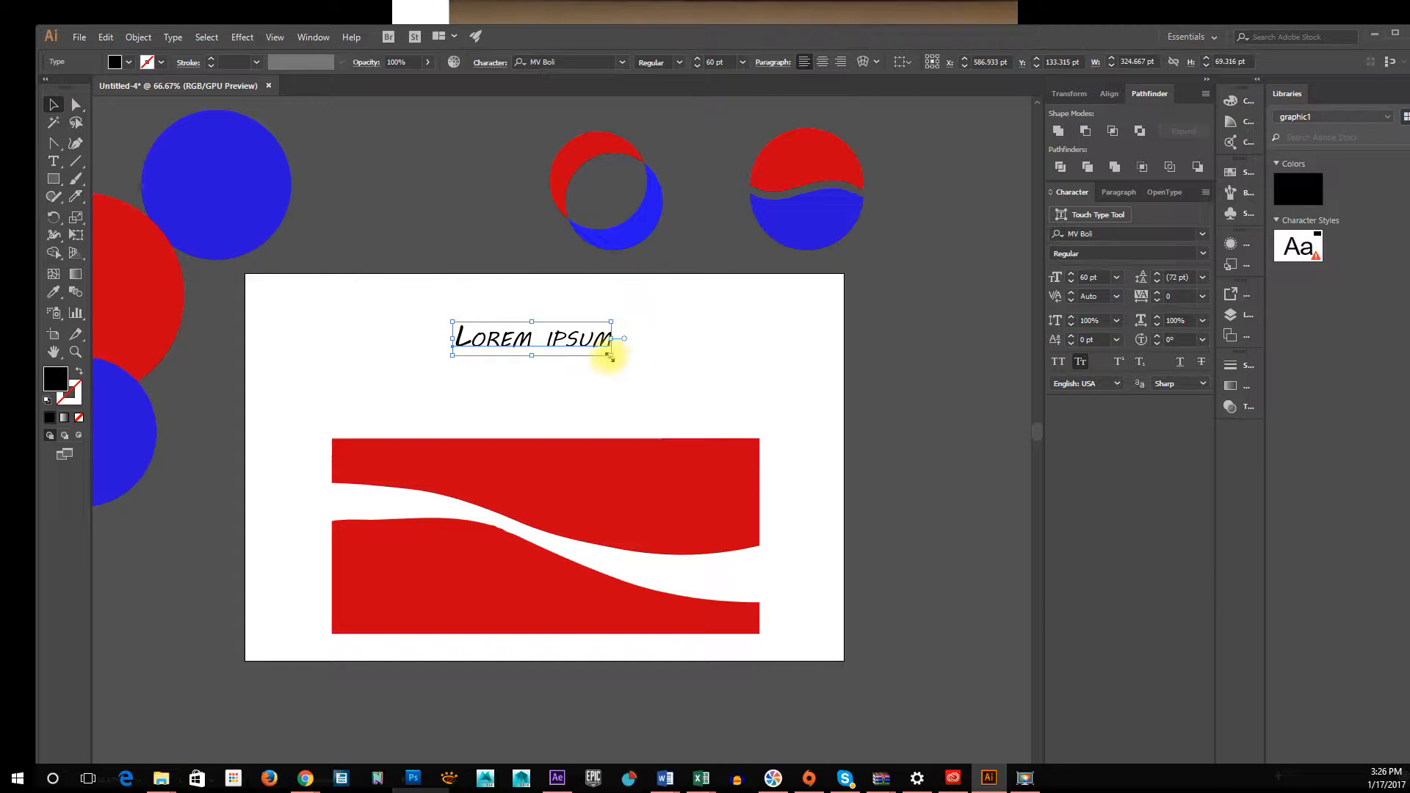
left_click_drag(611, 355, 711, 397)
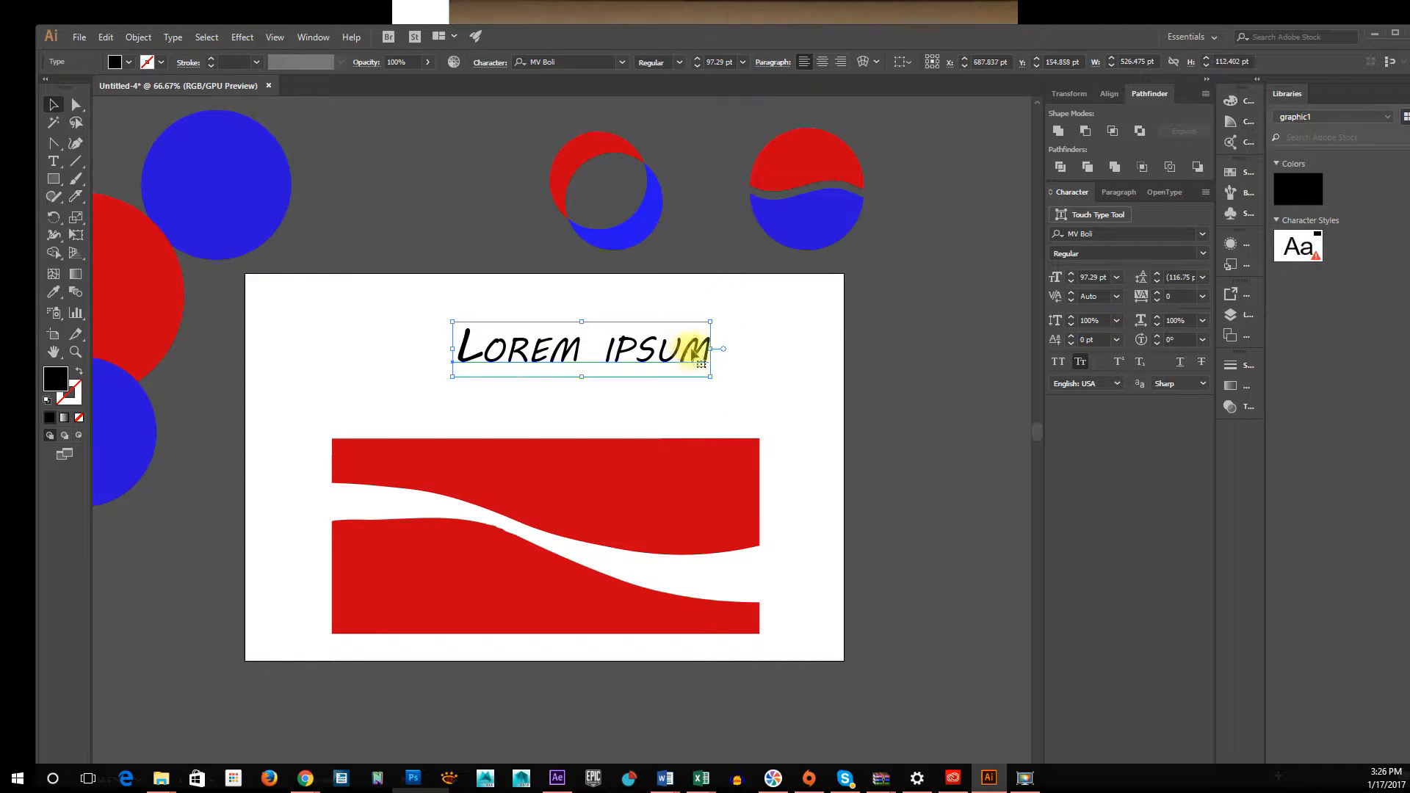
mouse_move(712, 349)
left_mouse_down()
mouse_move(566, 332)
mouse_move(735, 363)
left_mouse_up()
key("ctrl+z")
left_click(674, 367)
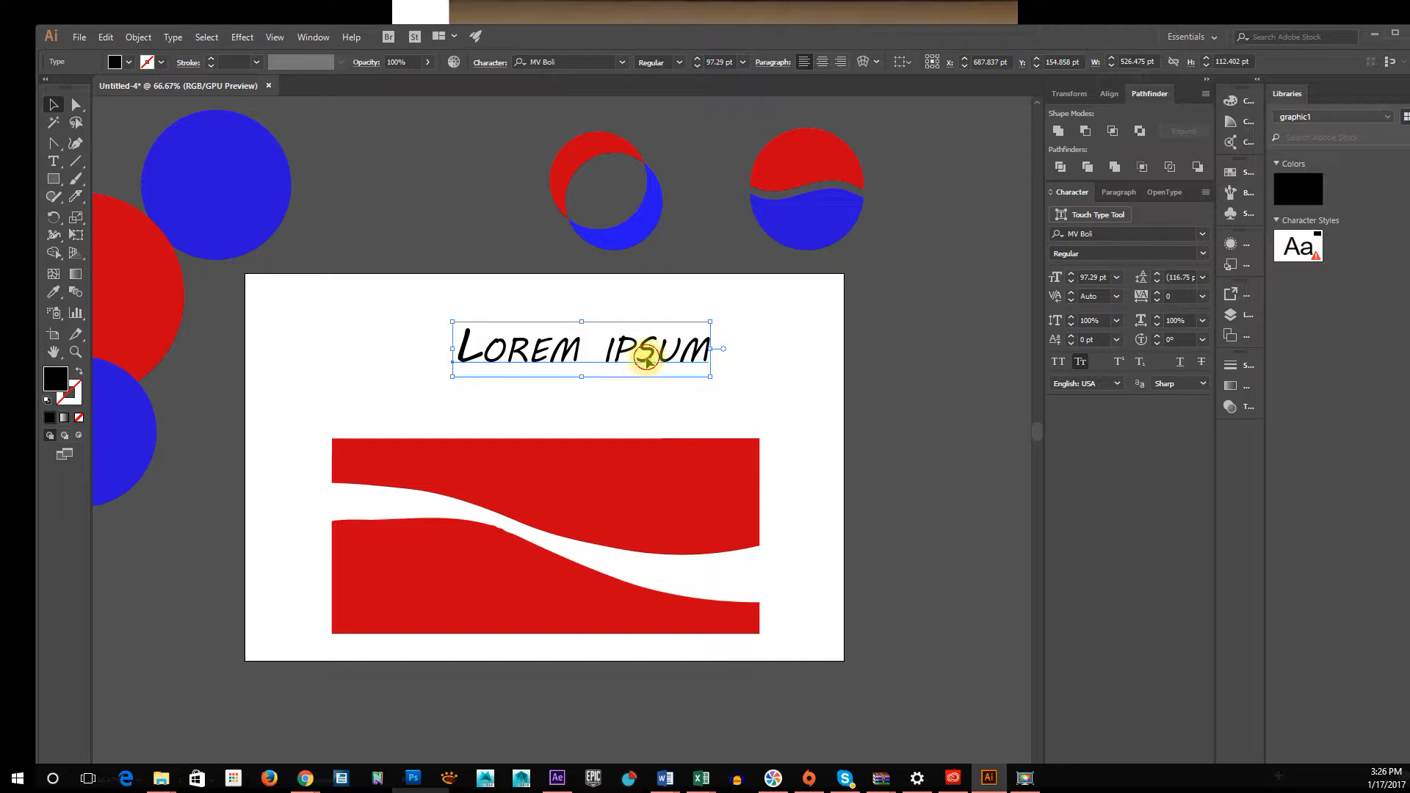
left_click_drag(645, 350, 869, 327)
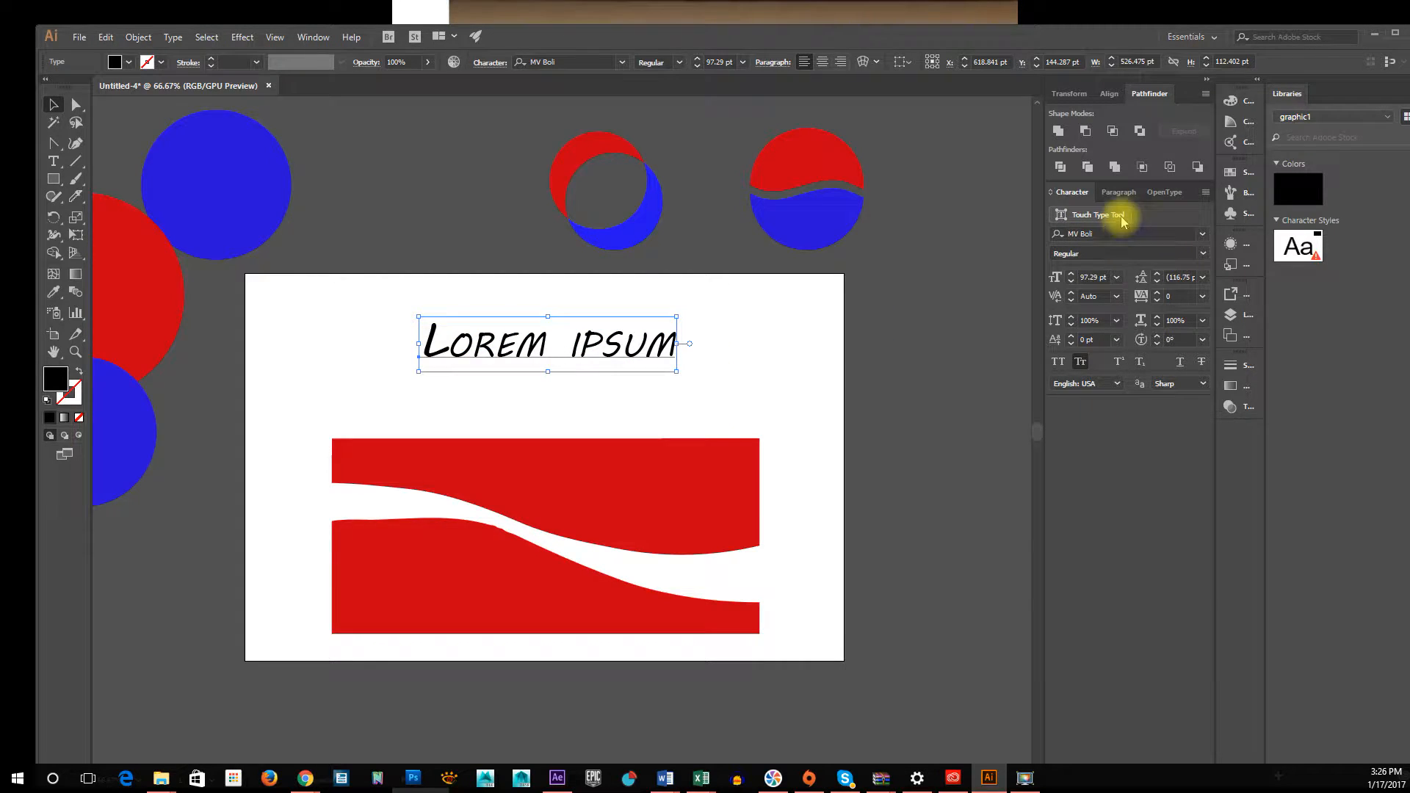
Change the text's font family to Nasalization and apply All Caps
left_click(1120, 232)
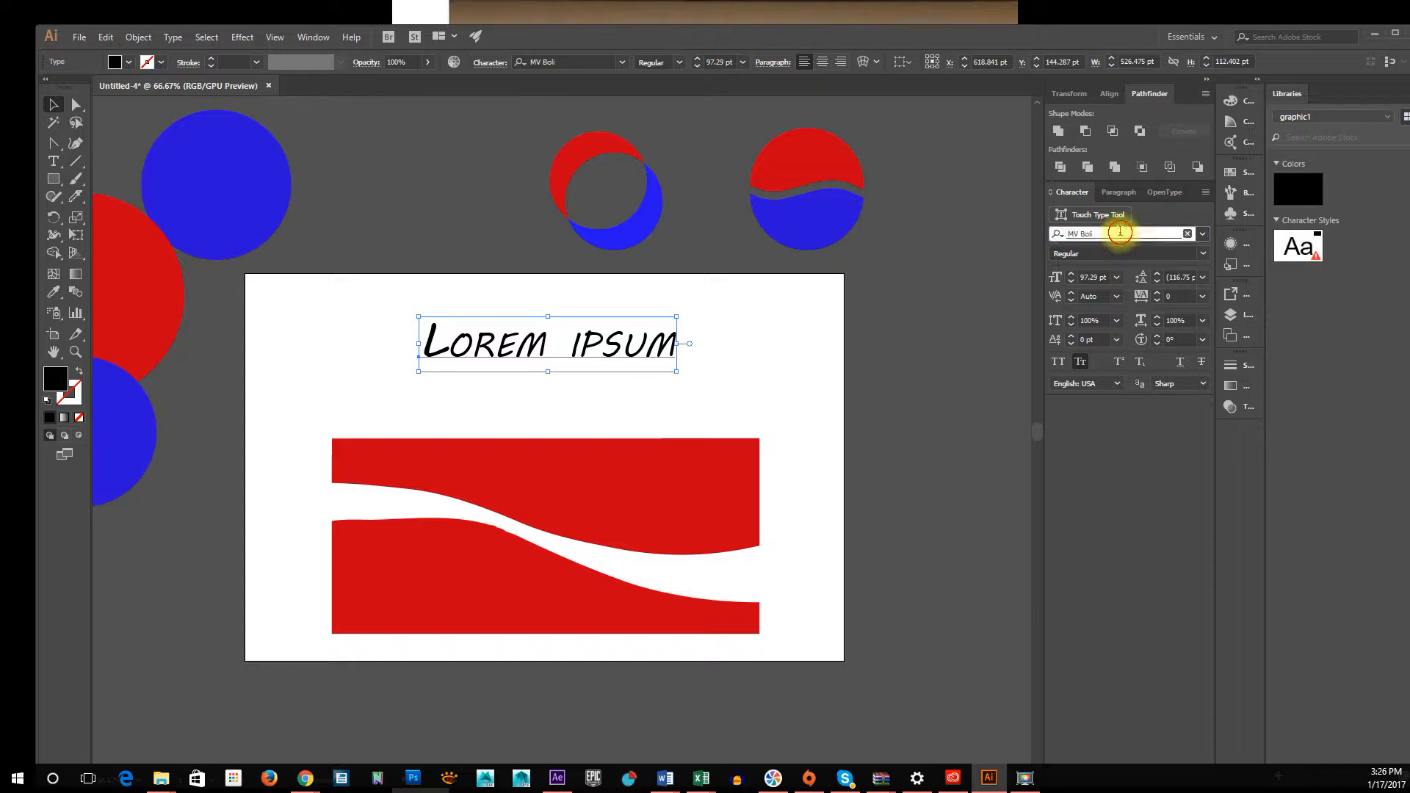
key("Down")
key("Down")
key("Down")
key("Down")
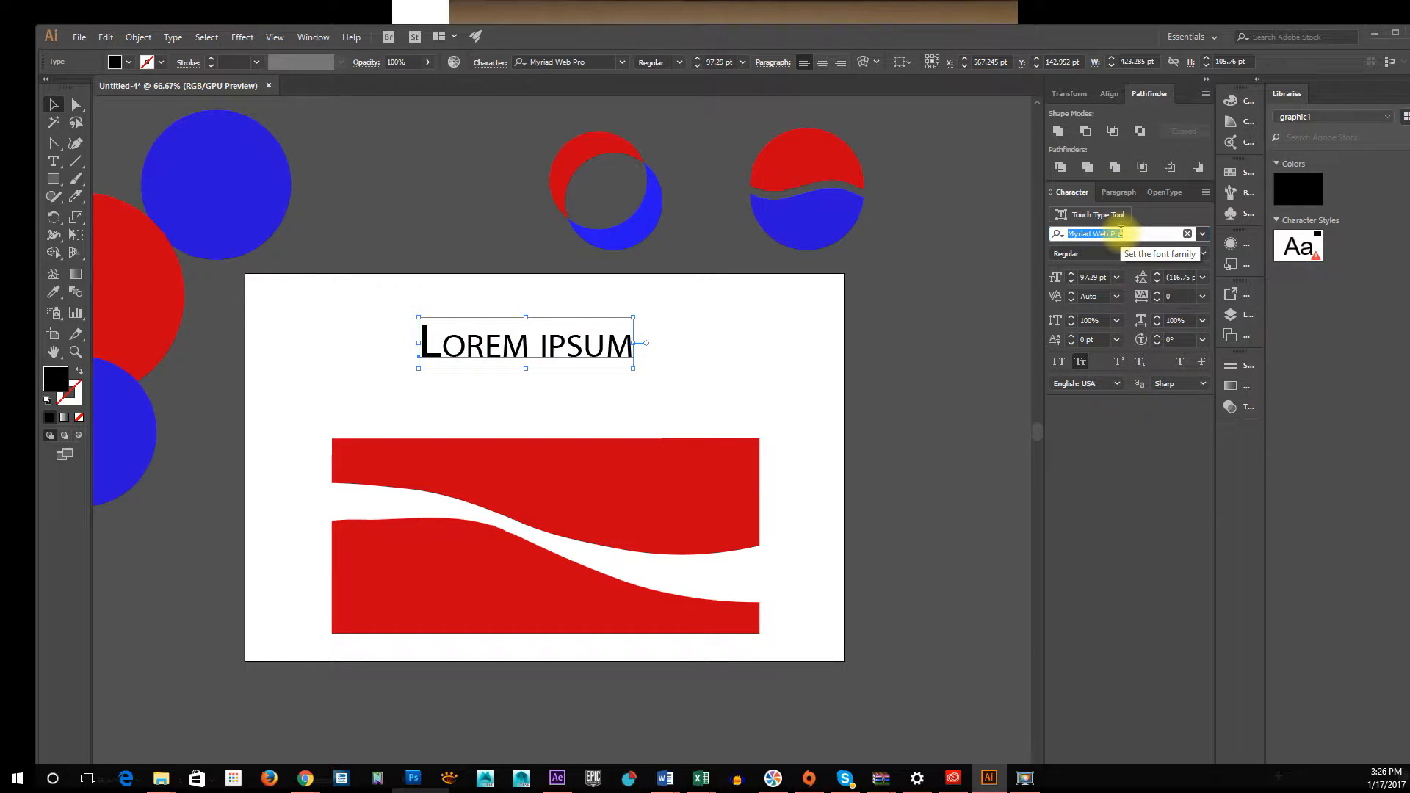
key("Down")
key("Down")
key("Up")
key("Up")
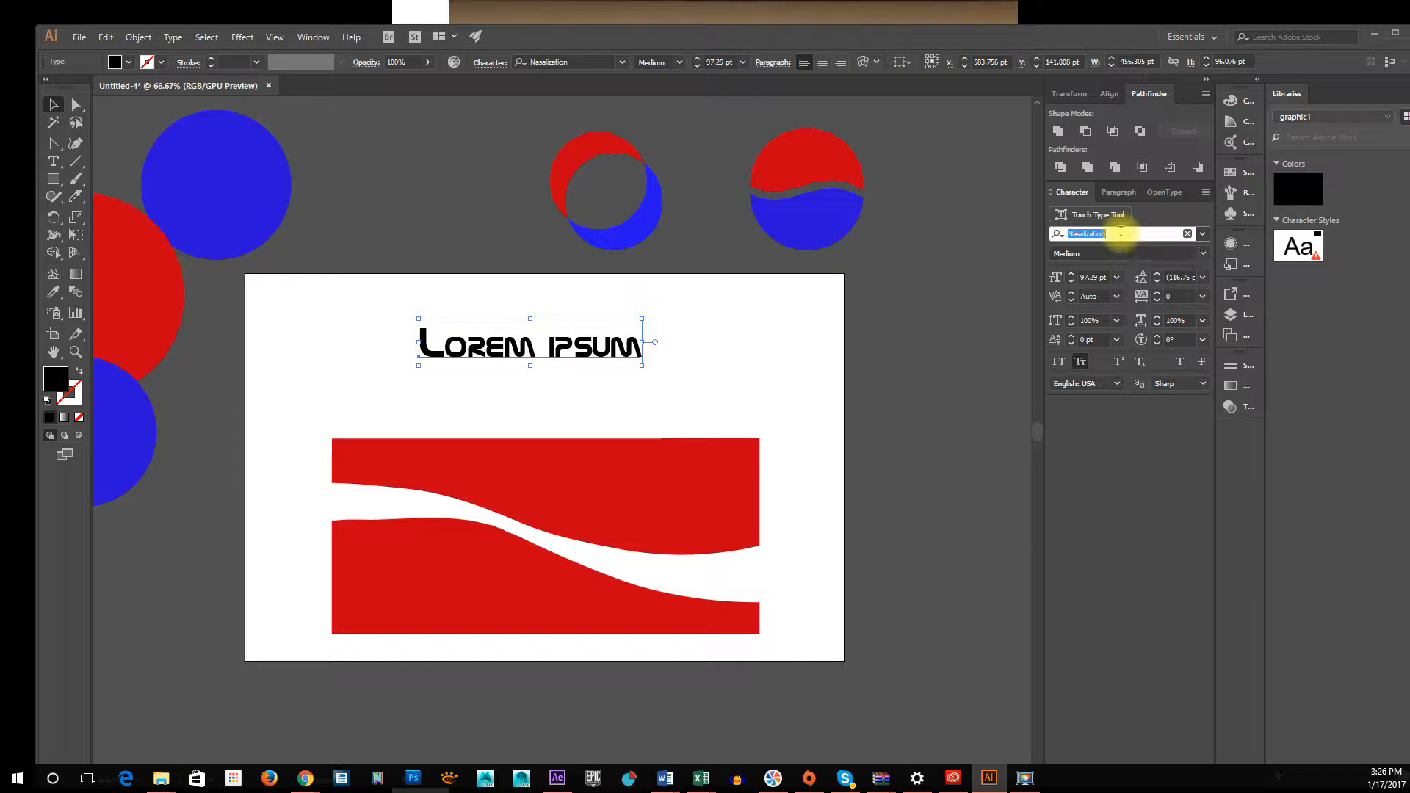
left_click(1059, 362)
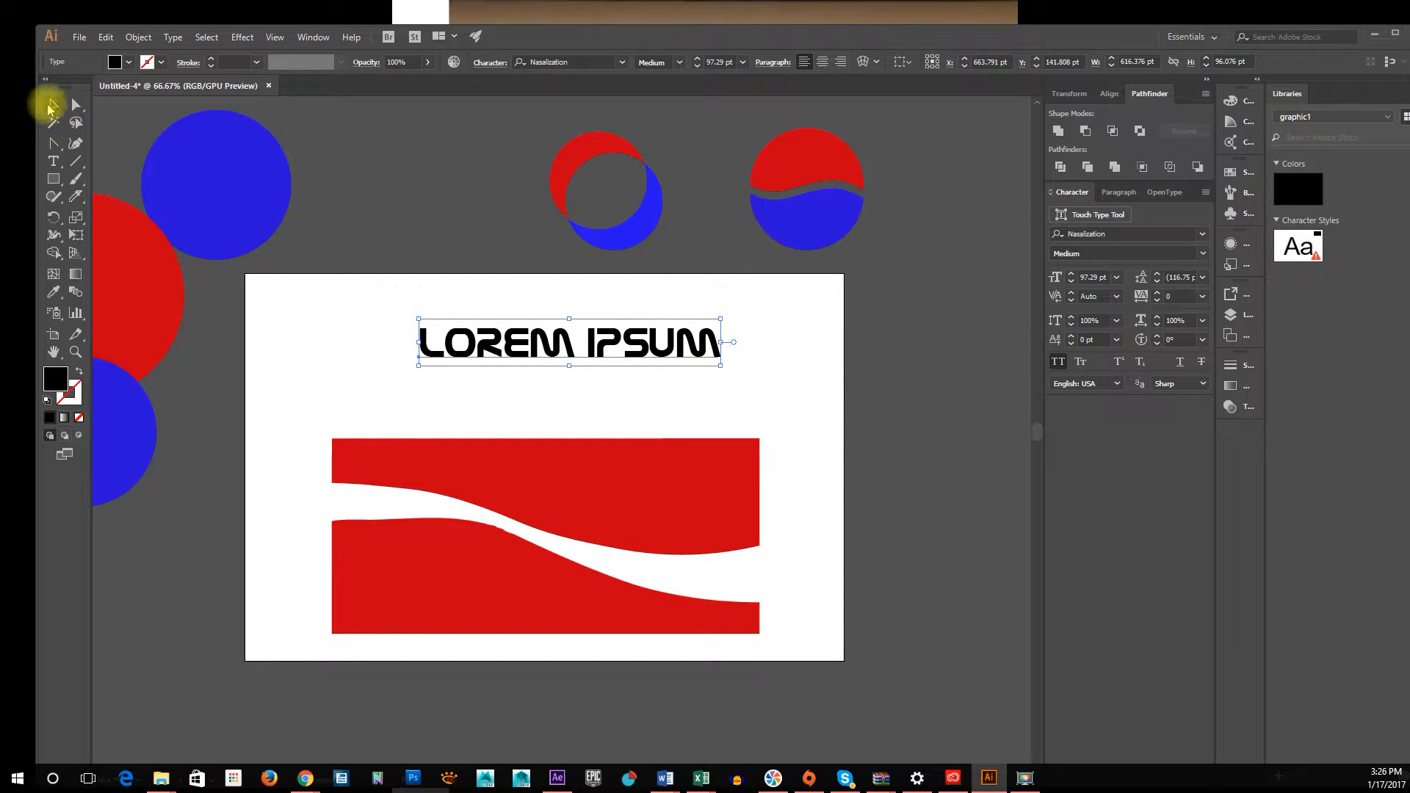
Place one copy of the text across the artboard's right edge and convert the other, above the banner, to outlines
mouse_move(569, 345)
left_mouse_down()
mouse_move(459, 318)
mouse_move(595, 345)
mouse_move(786, 354)
mouse_move(825, 371)
mouse_move(932, 329)
mouse_move(538, 337)
mouse_move(547, 354)
left_mouse_up()
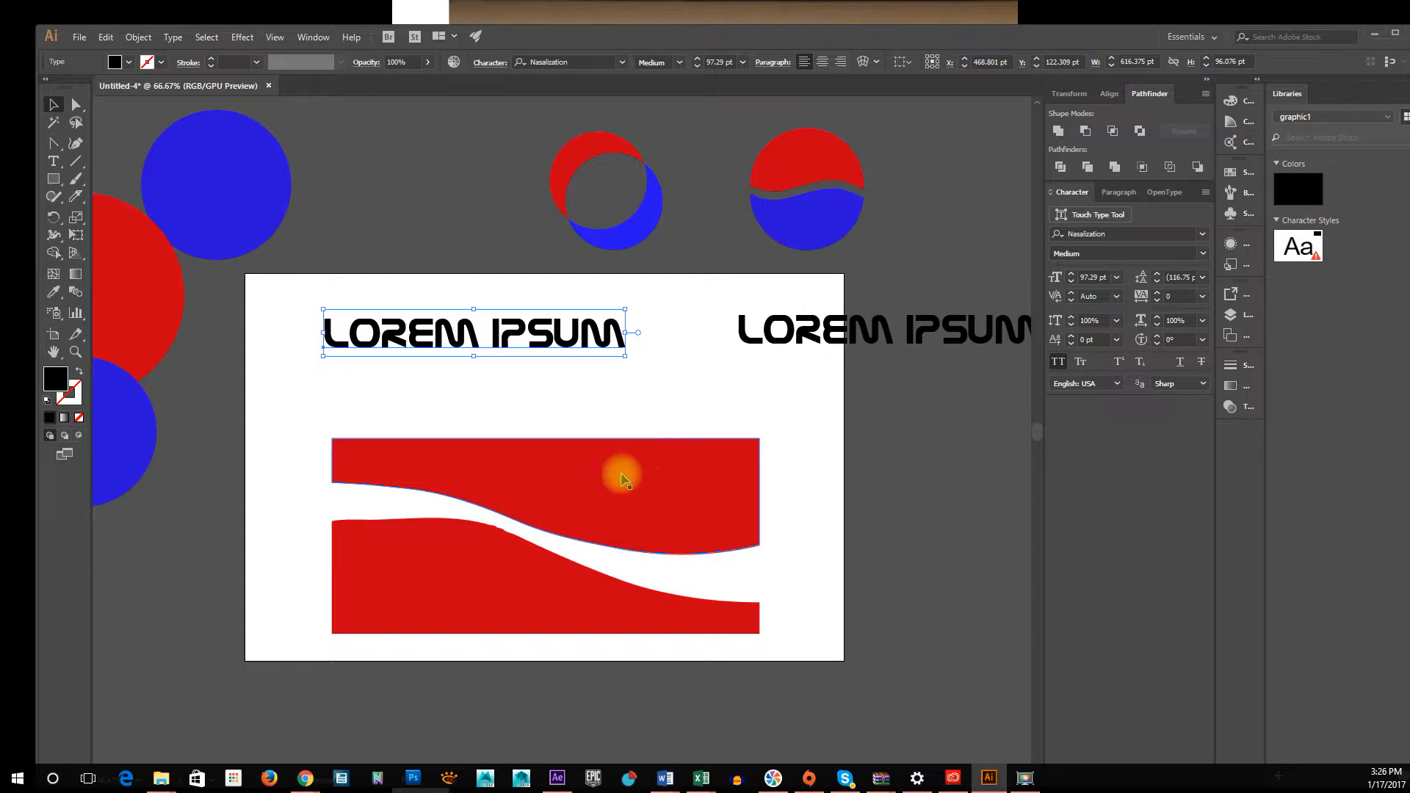
right_click(544, 346)
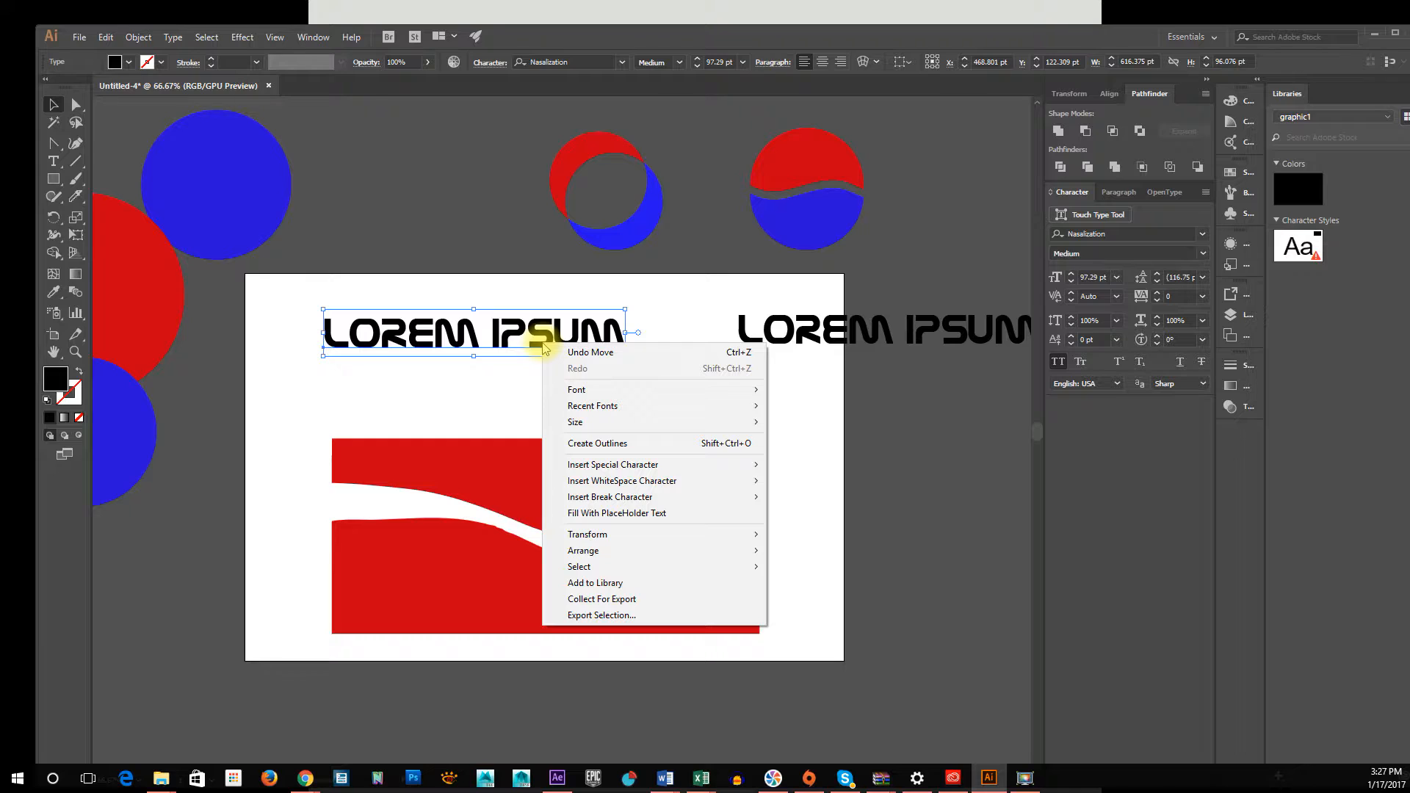
left_click(602, 449)
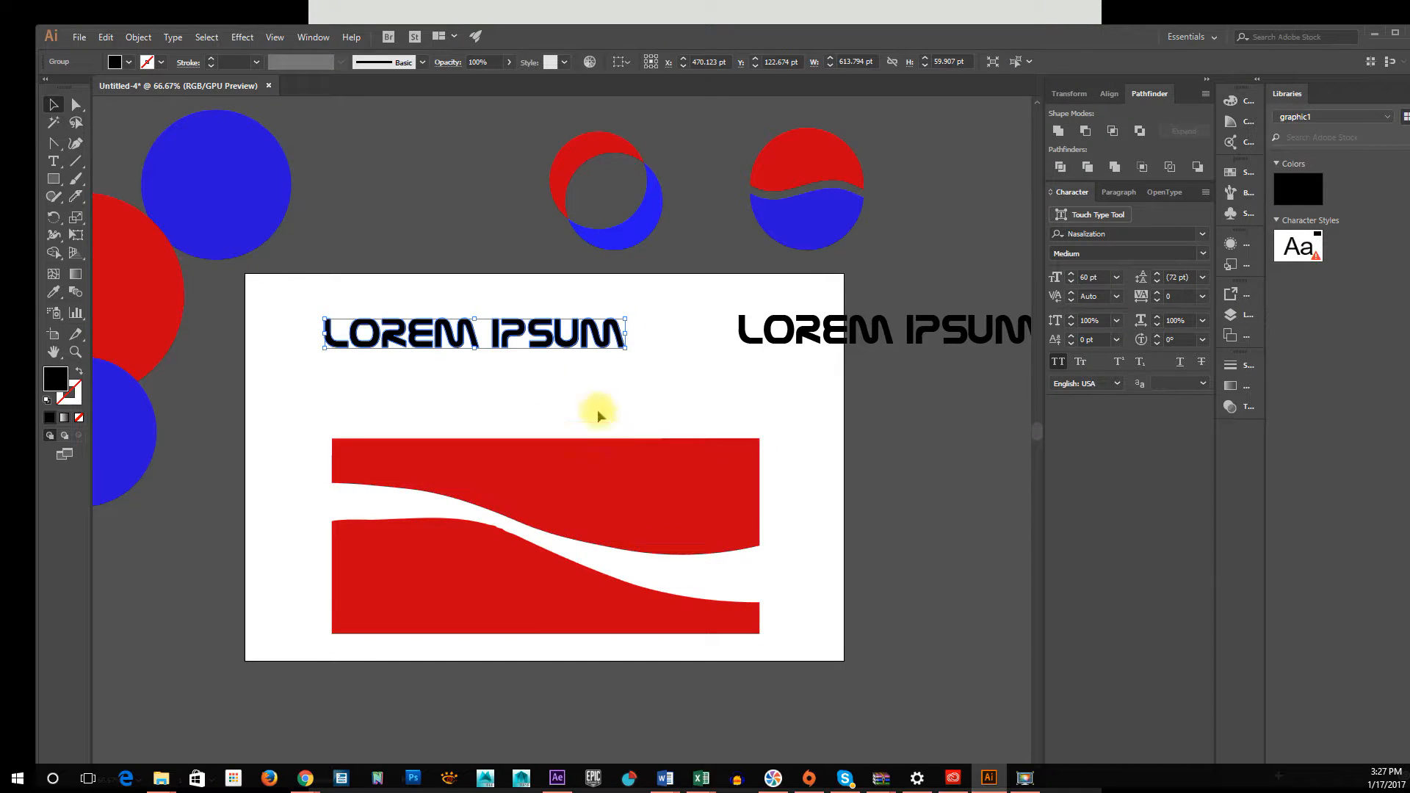
Move the outlined text onto the upper red shape of the banner
scroll(516, 352, "up", 5)
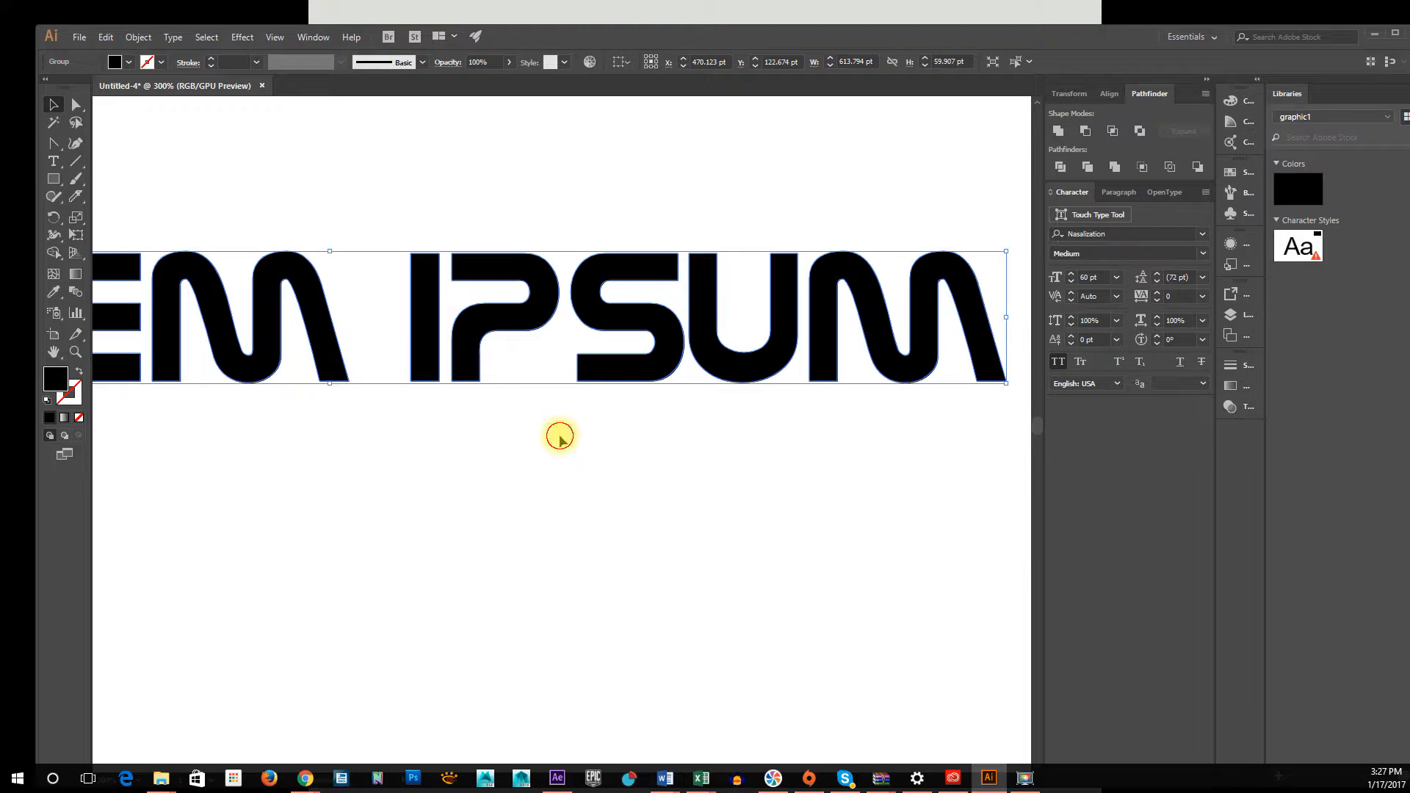
left_click(560, 434)
left_click(539, 305)
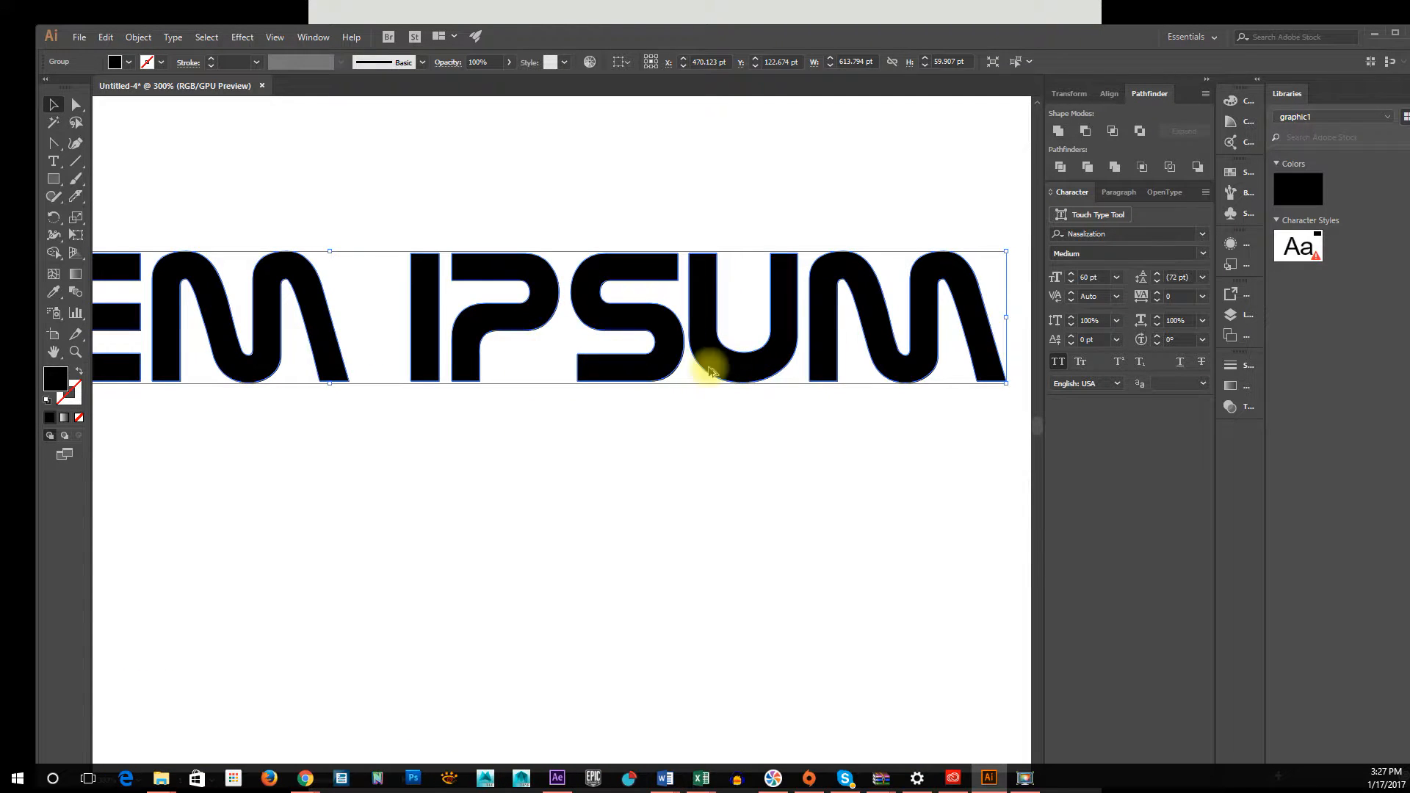
scroll(690, 371, "down", 2)
scroll(672, 373, "down", 3)
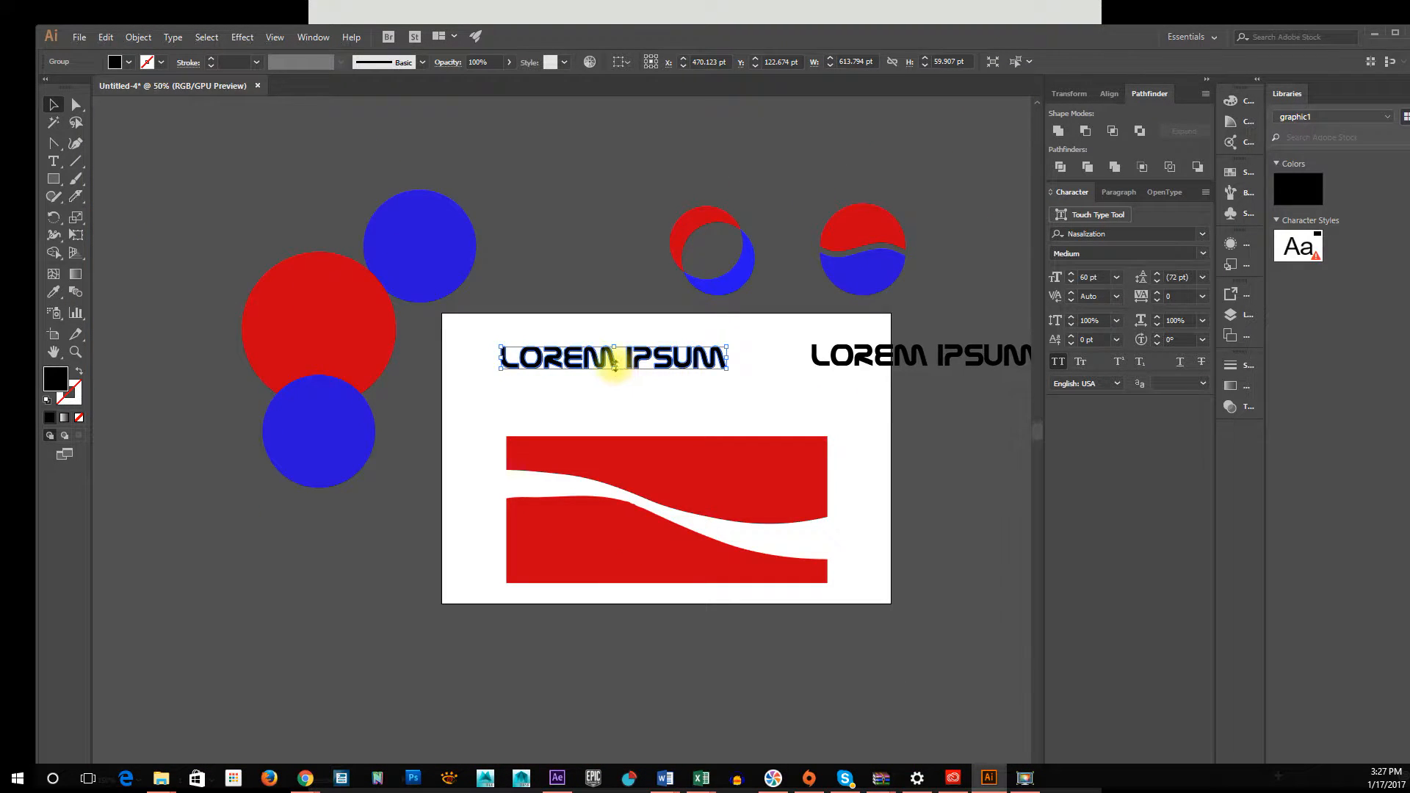
left_click_drag(615, 361, 709, 456)
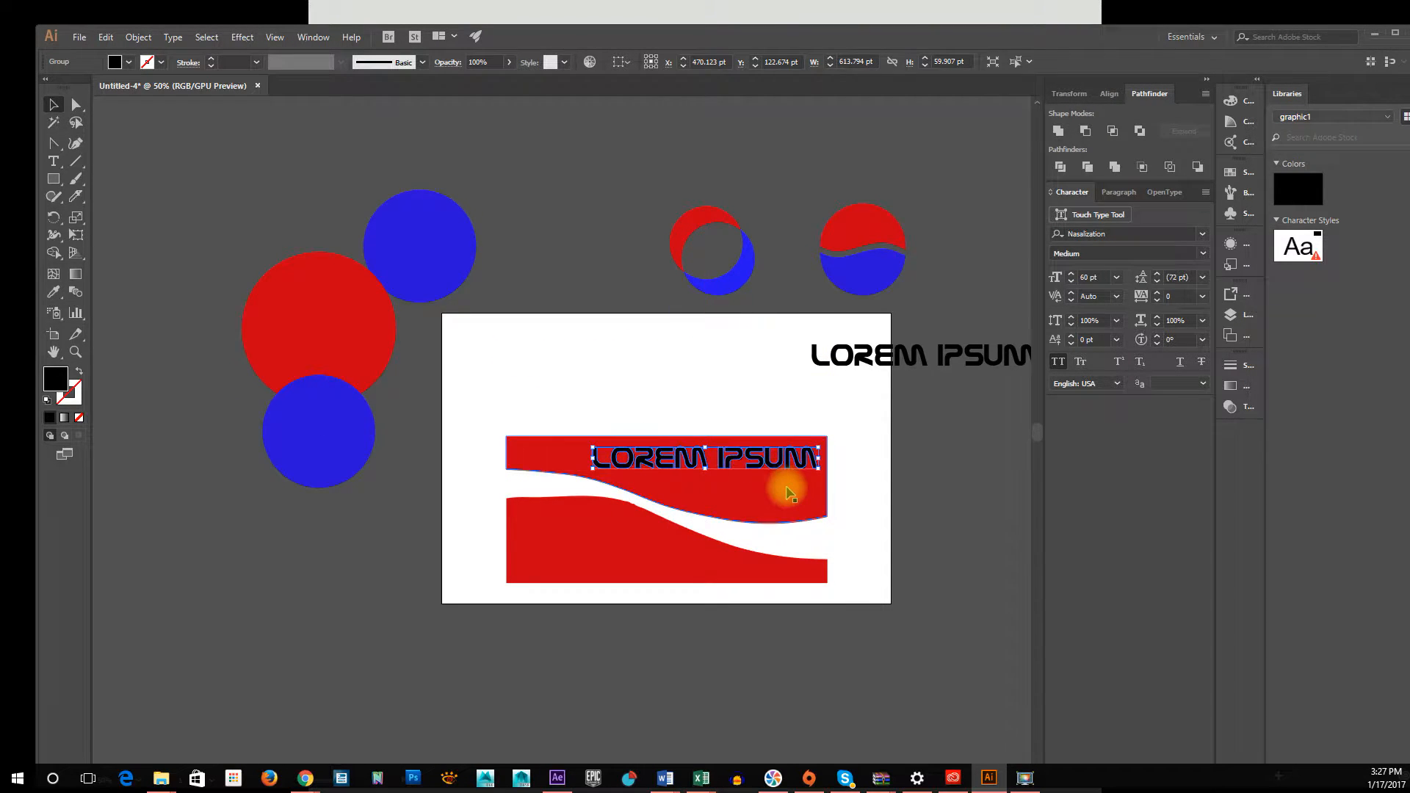
Reshape the outlined letter P by pulling its top anchor point upward to about Y 357.5 pt with the Direct Selection tool
scroll(787, 487, "up", 3)
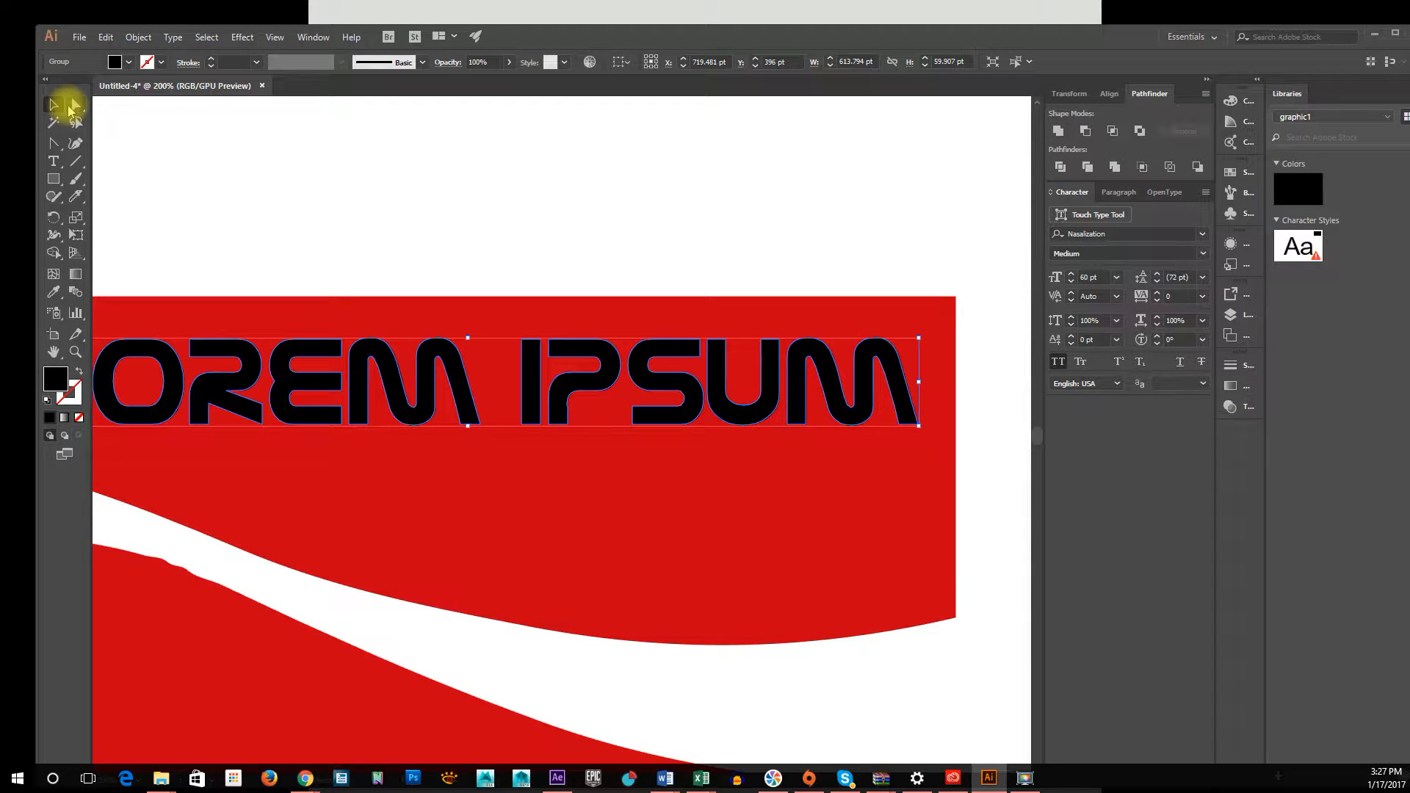
left_click(74, 108)
left_click(470, 227)
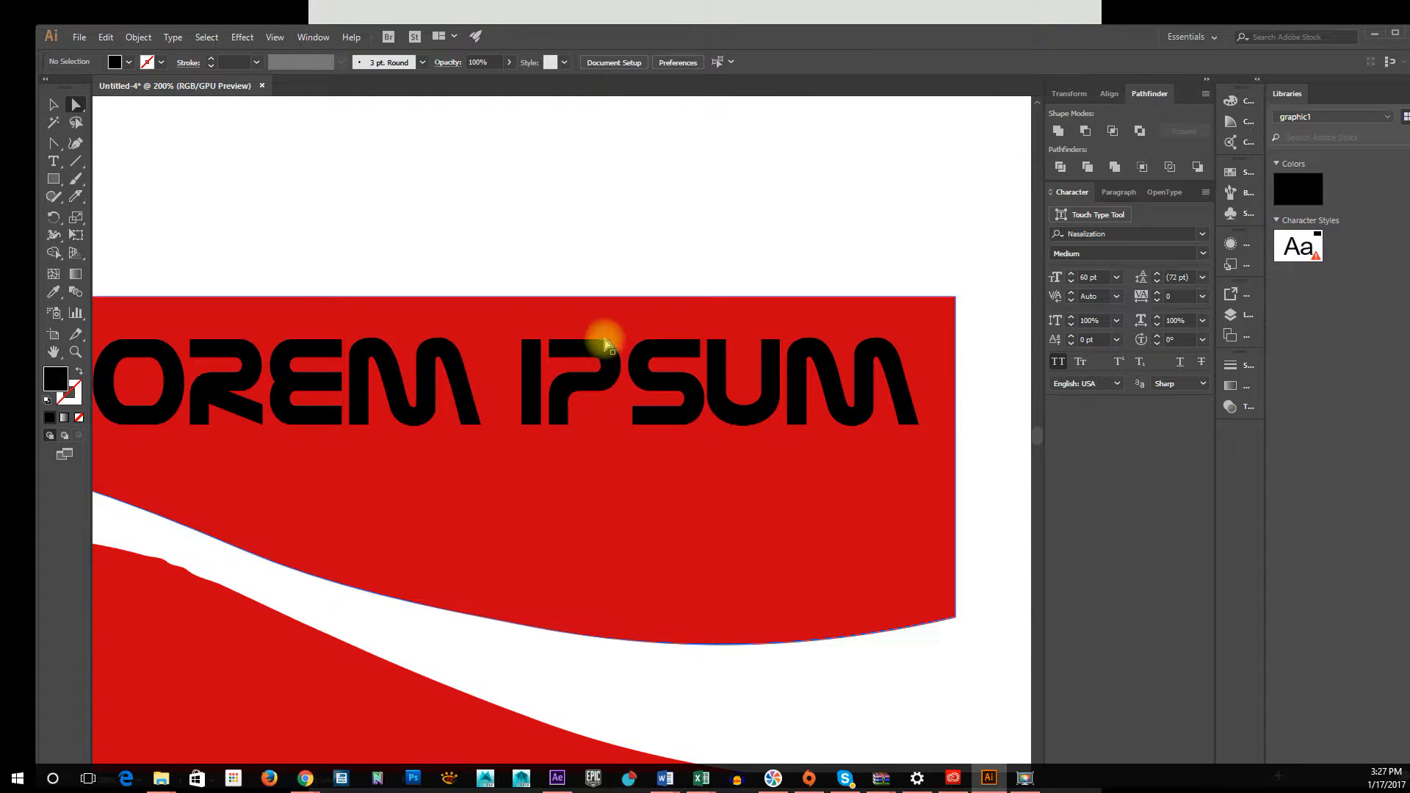
left_click_drag(598, 340, 593, 326)
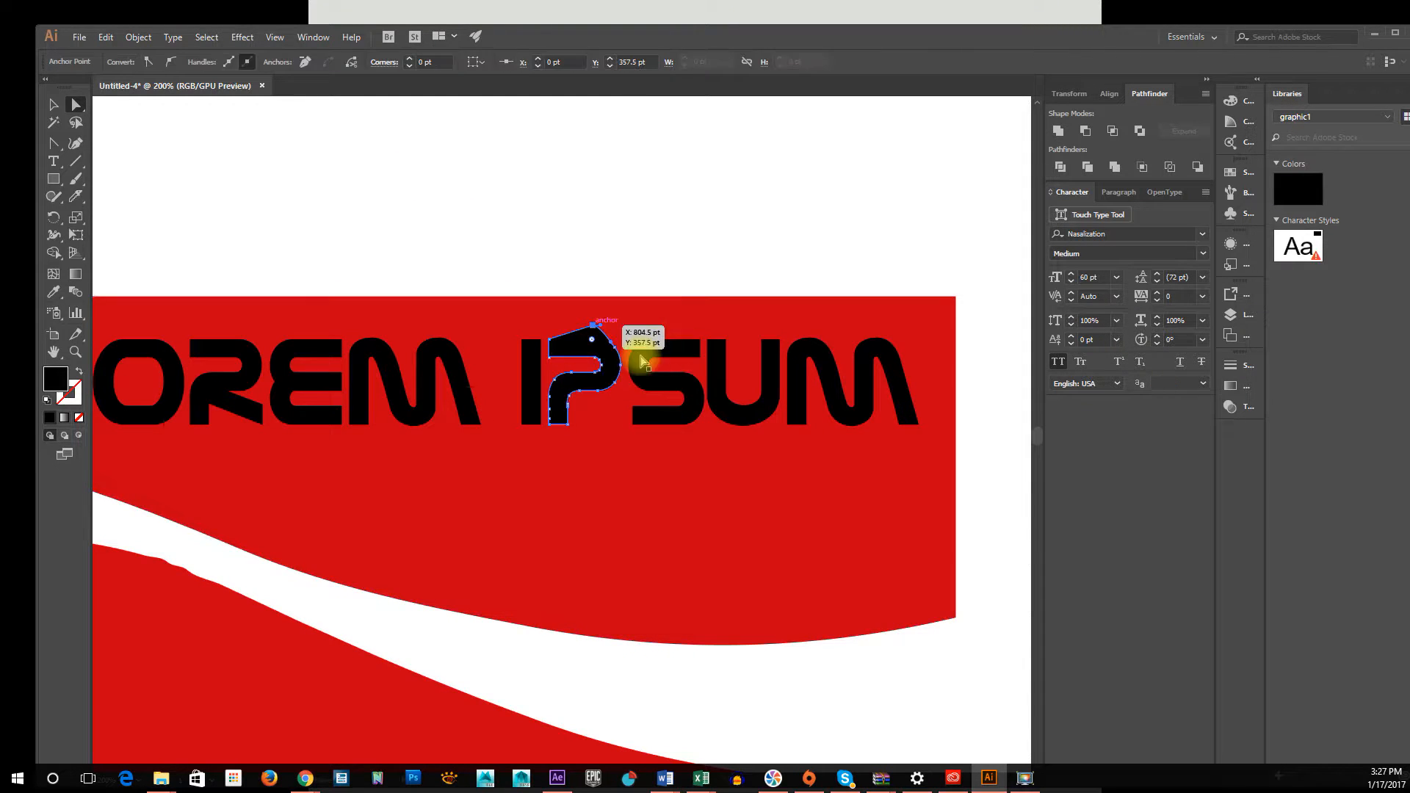
Undo the reshaping of the outlined letter P
key("ctrl+z")
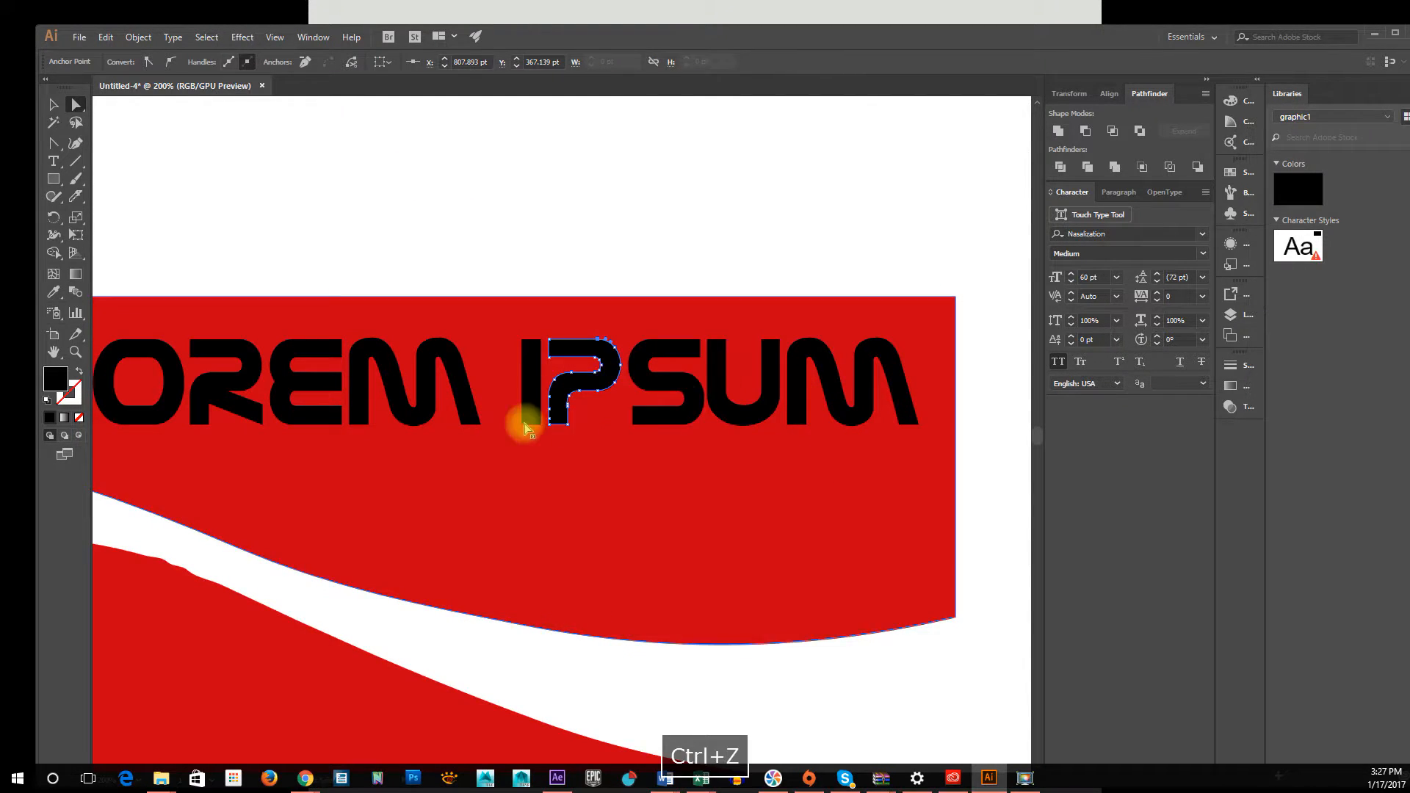
key("space")
left_click_drag(460, 445, 520, 448)
scroll(538, 446, "down", 1)
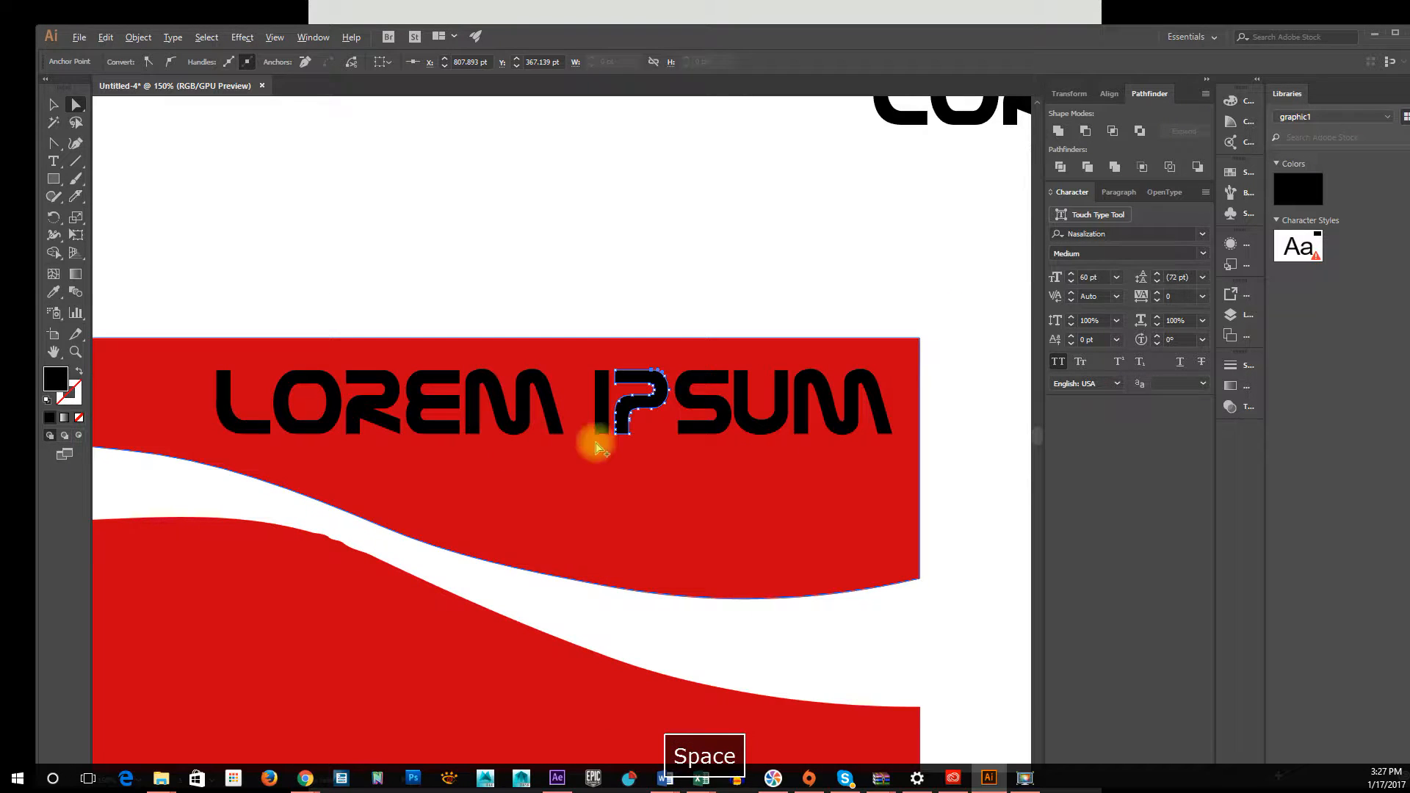
Cut the outlined LOREM IPSUM text out of the upper red banner shape with Minus Front
left_click(54, 107)
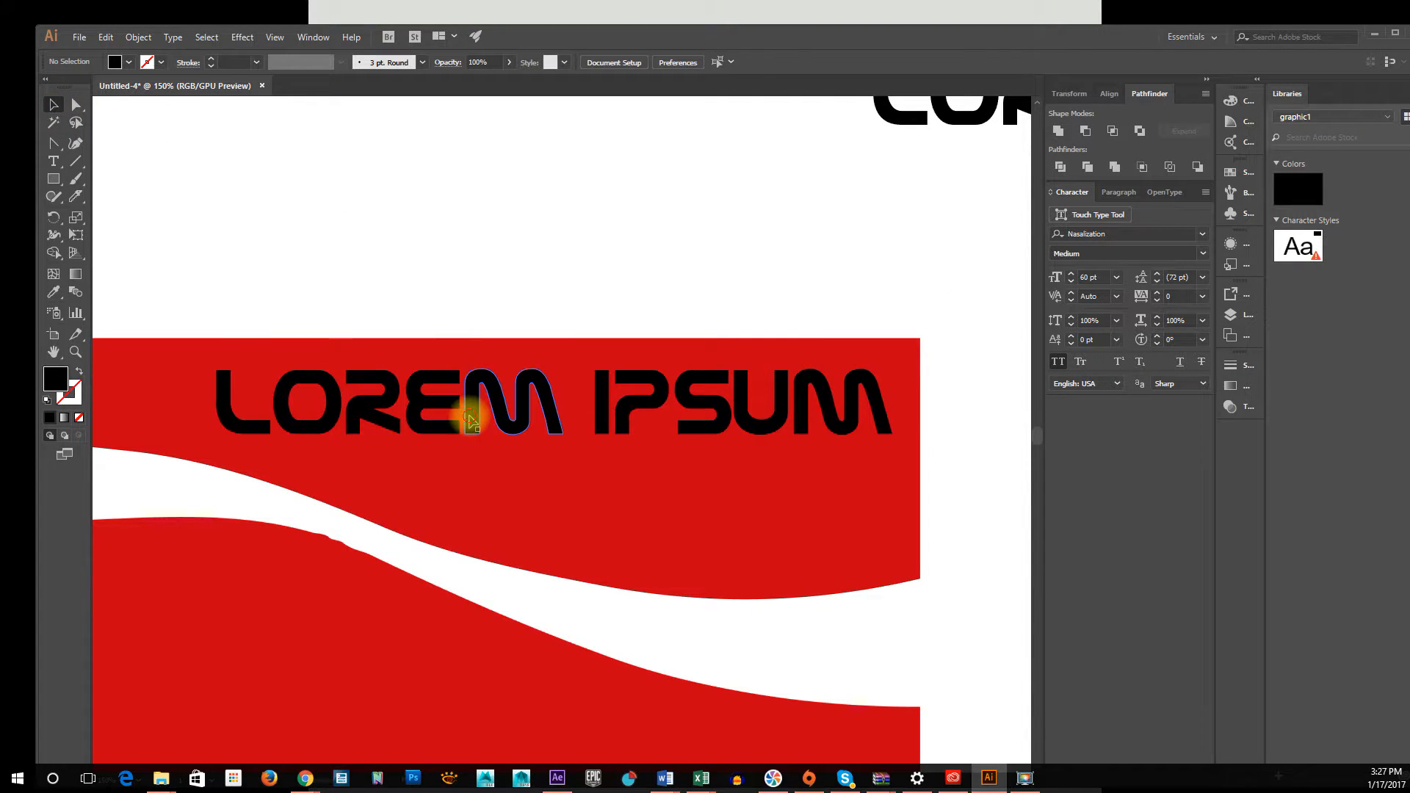
left_click(472, 409)
left_click(669, 507, "shift")
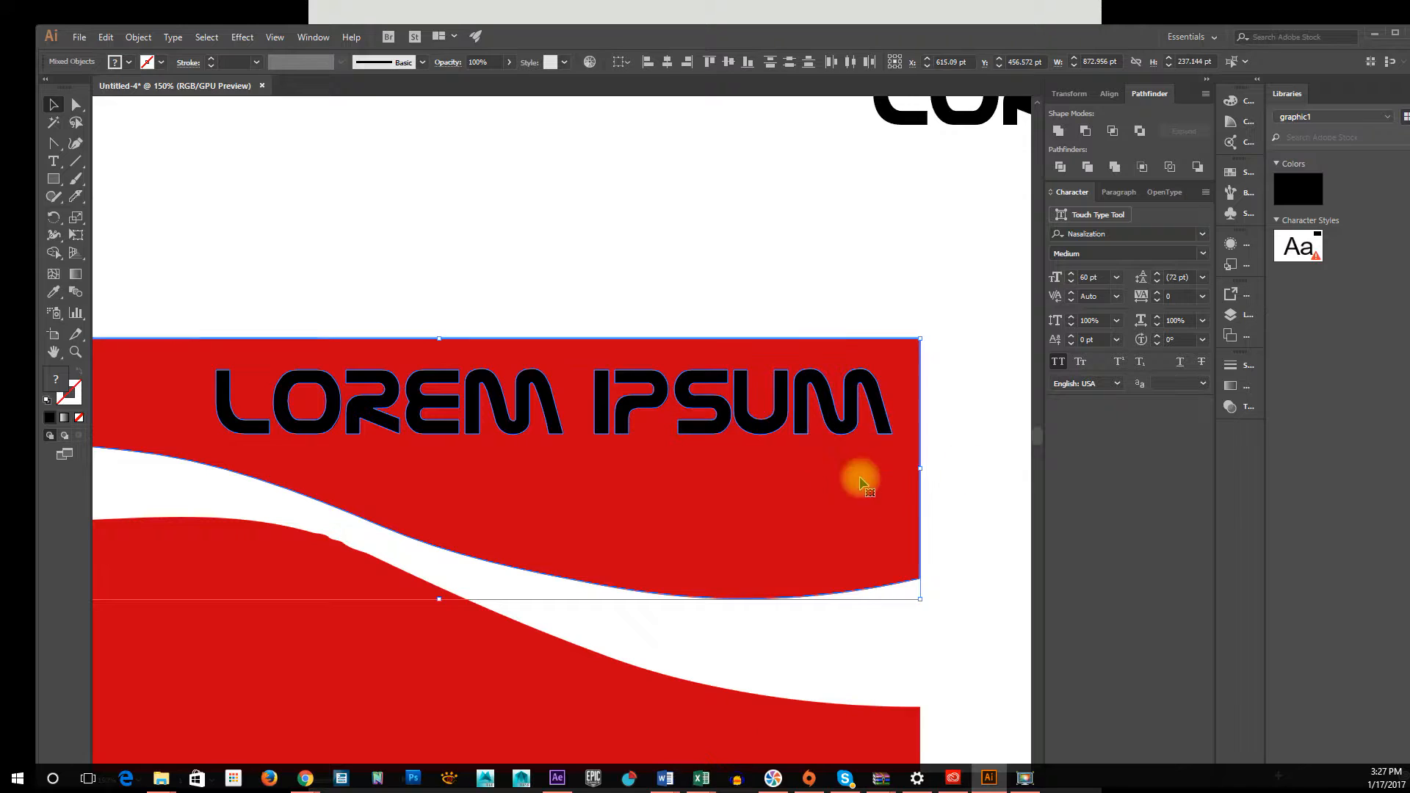
left_click(1085, 132)
left_click(724, 309)
scroll(590, 448, "down", 1)
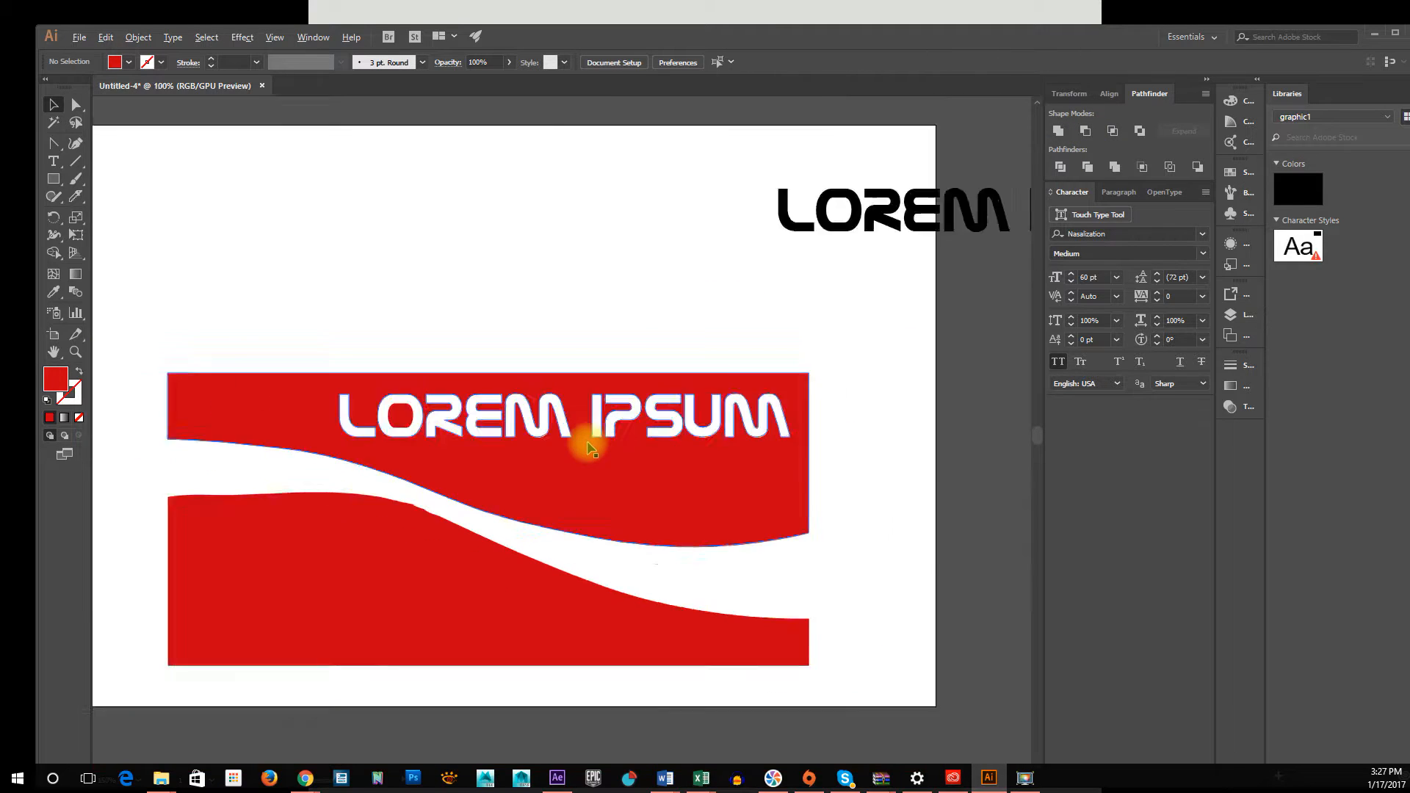
scroll(589, 448, "down", 1)
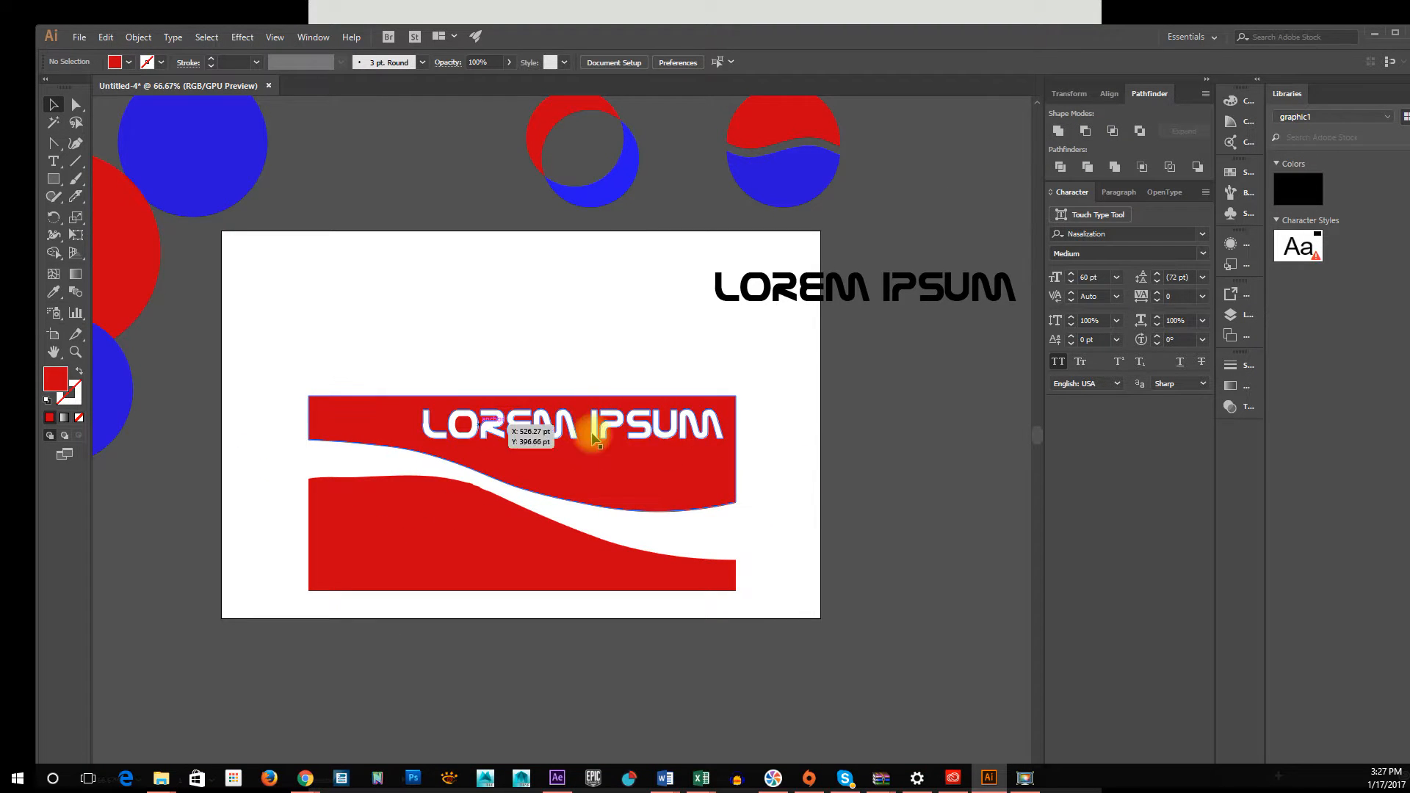
scroll(834, 471, "up", 1)
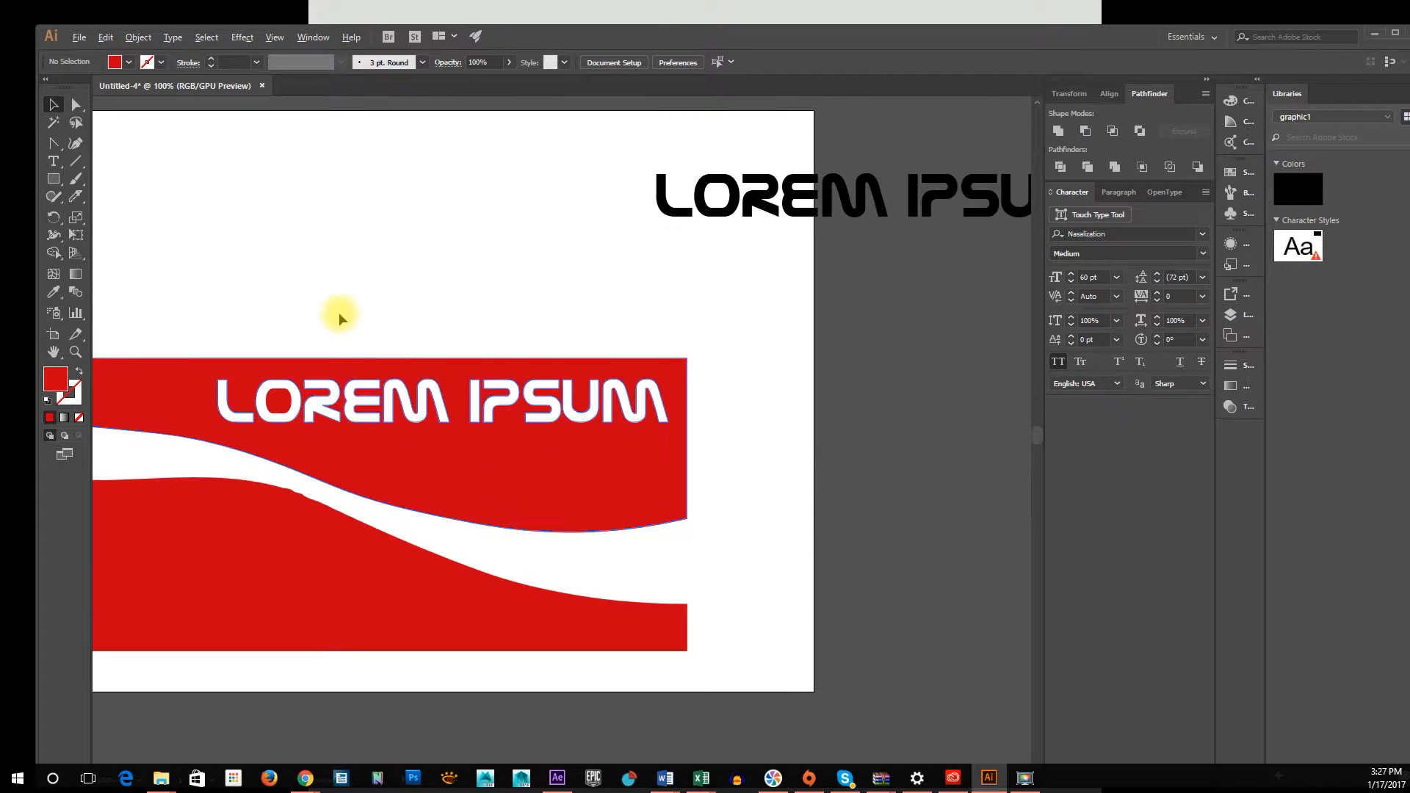
Draw a thin horizontal rectangle about 740 x 13 pt with black fill and white stroke just above the banner
key("space")
left_click_drag(314, 300, 485, 299)
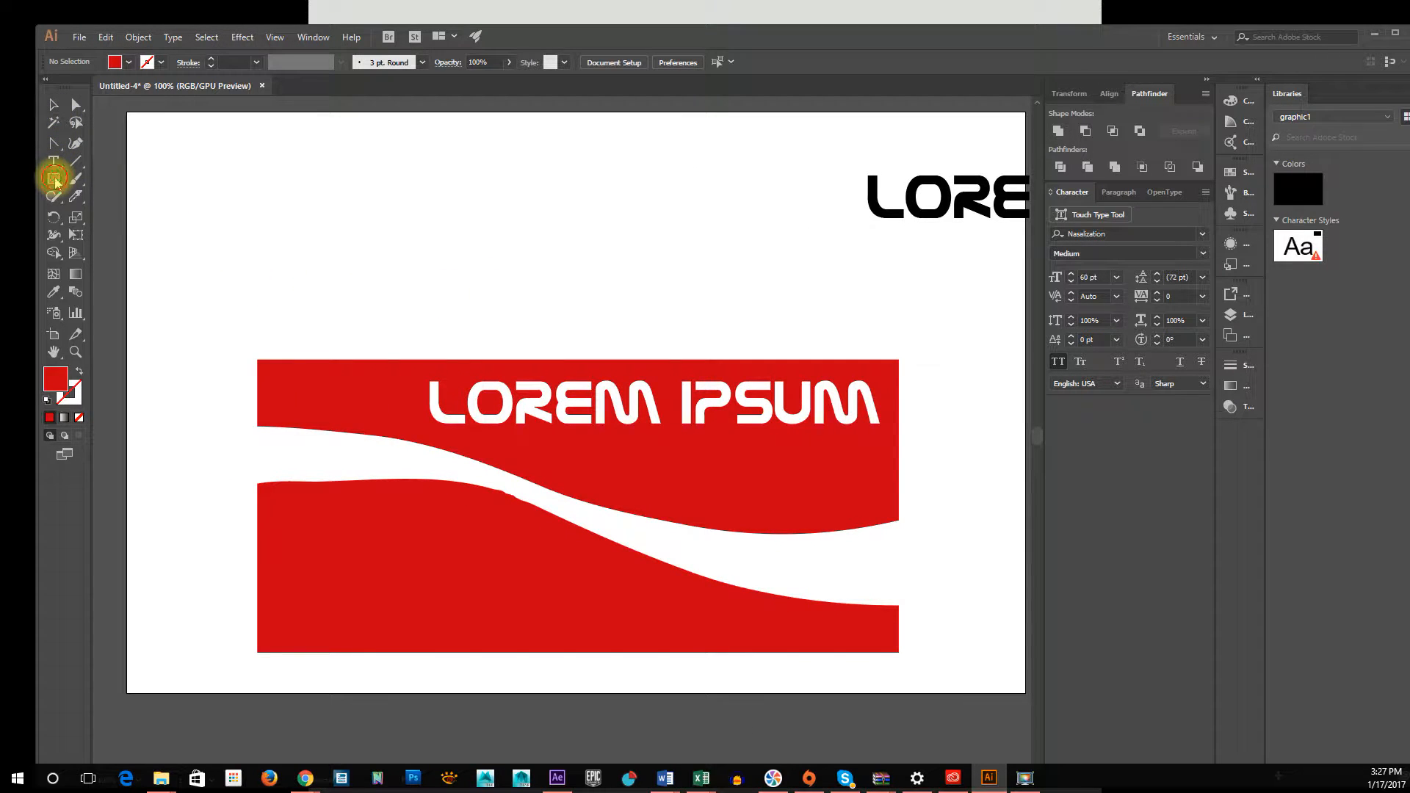
left_click_drag(55, 184, 121, 189)
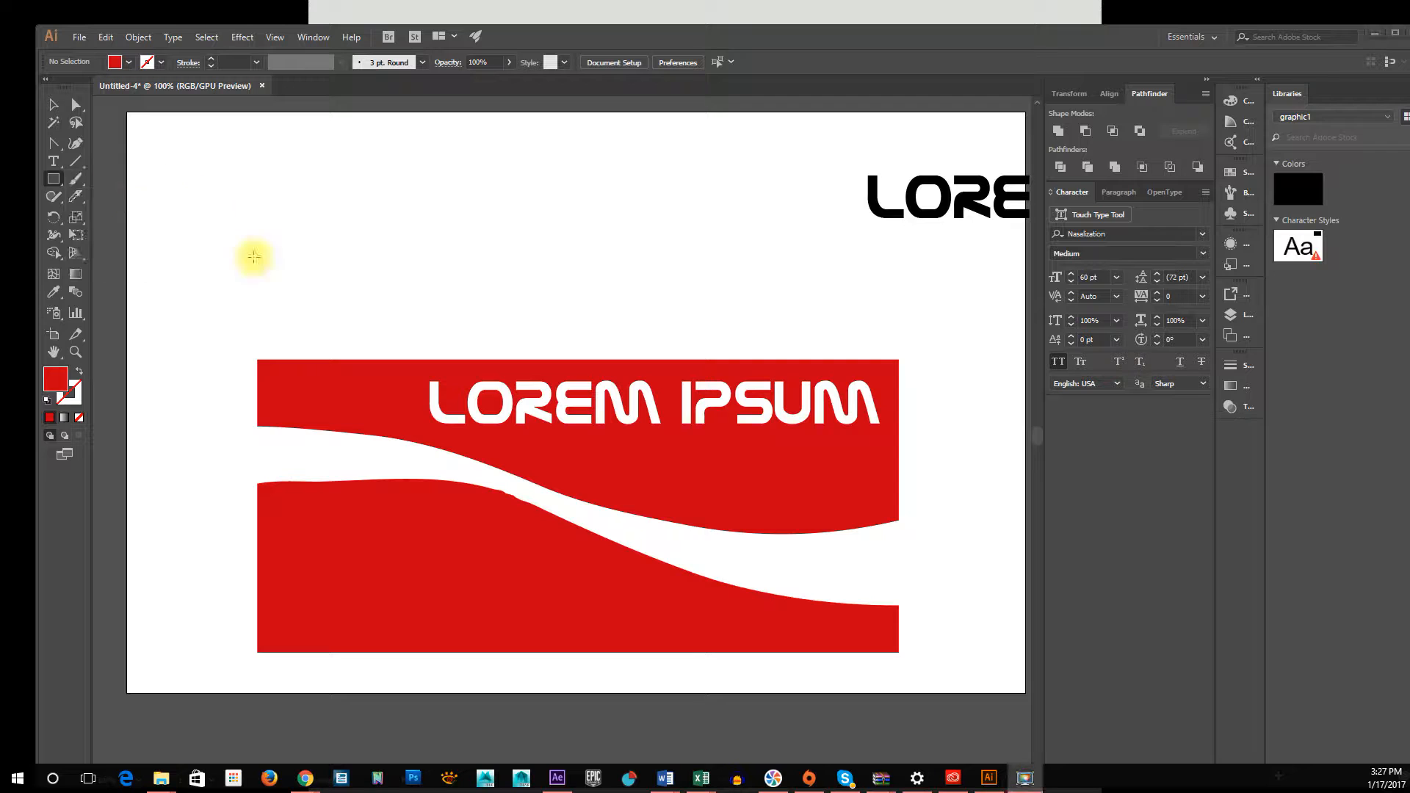
left_click(48, 400)
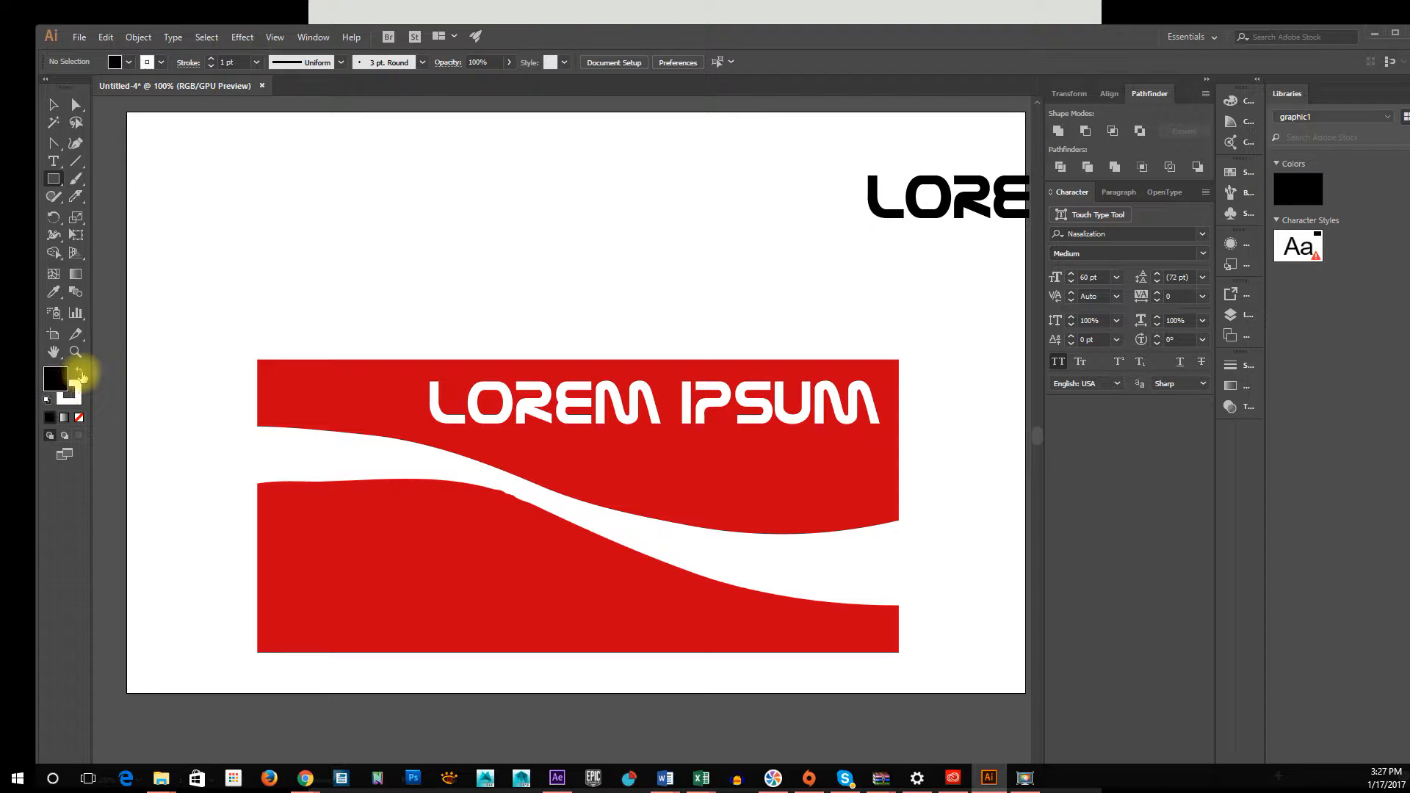
left_click_drag(365, 328, 909, 337)
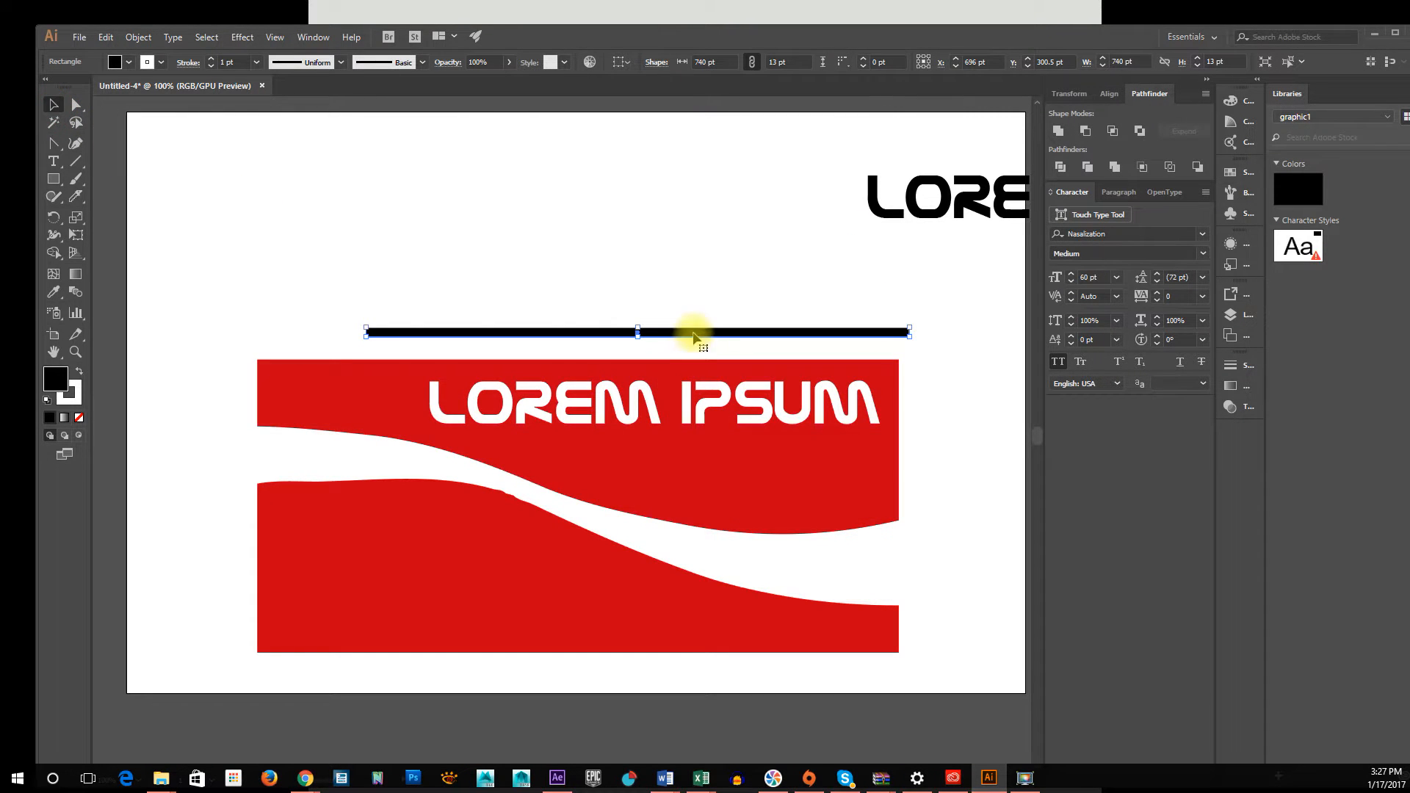
Move the black bar across the middle of the cut-out text and send it to the back
left_click_drag(694, 333, 717, 389)
left_click(1038, 399)
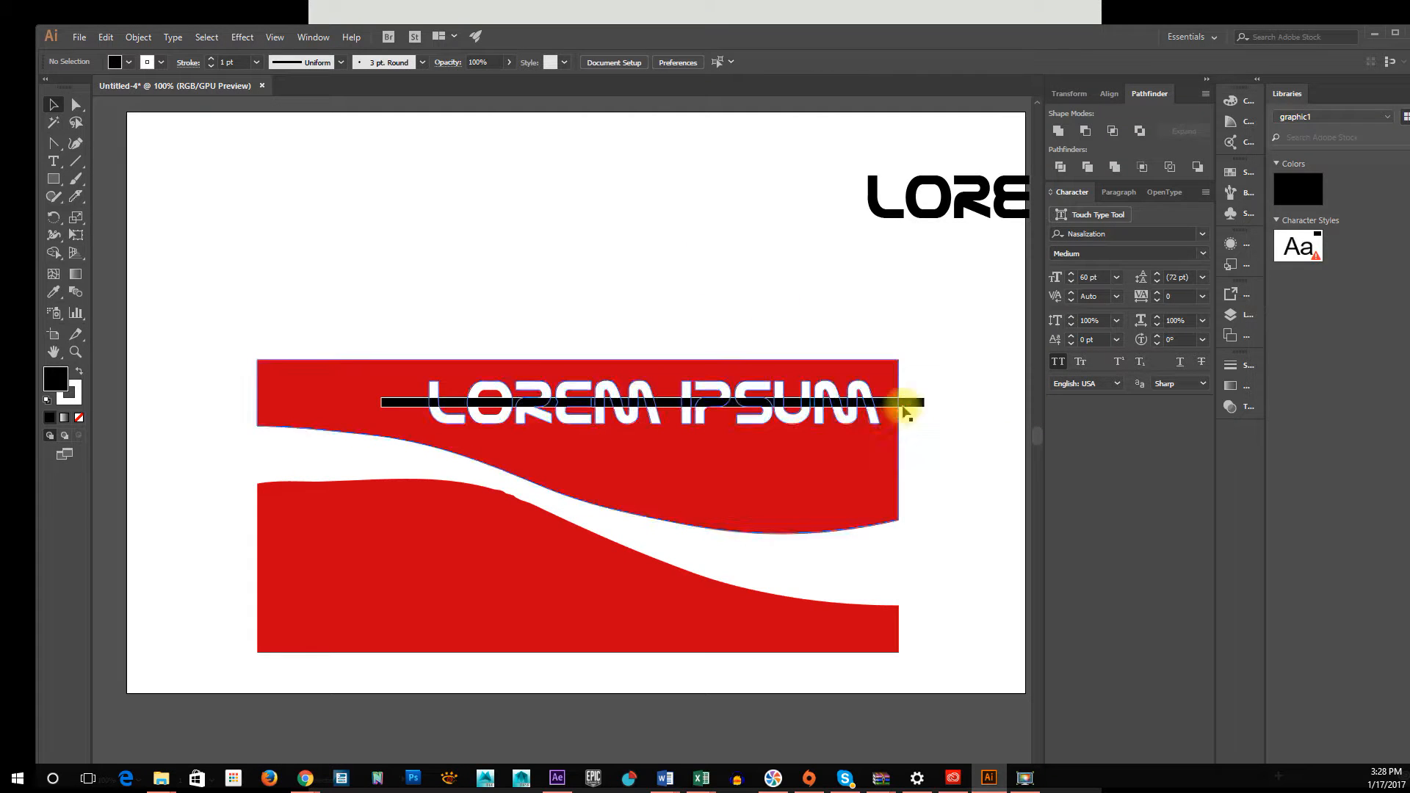
left_click(911, 406)
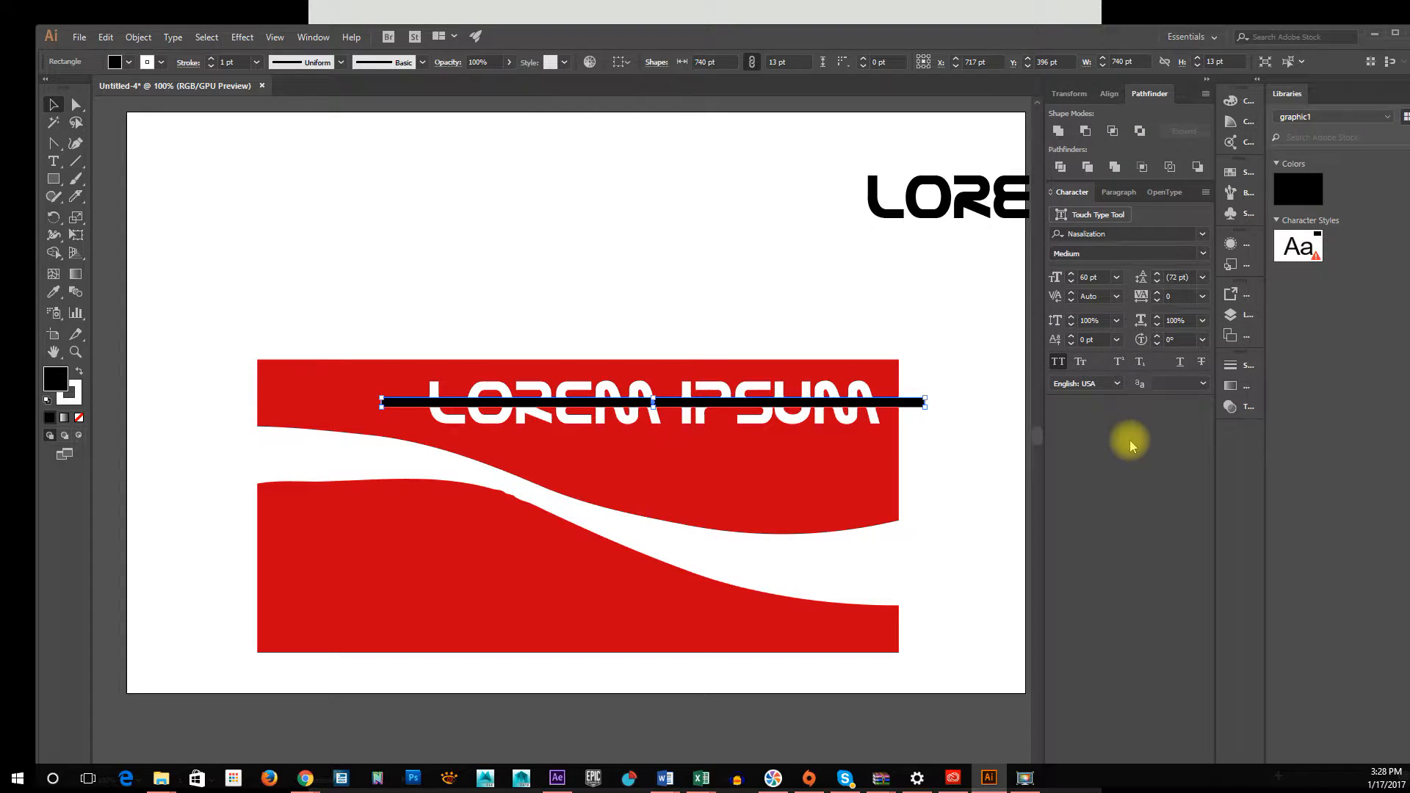
right_click(910, 406)
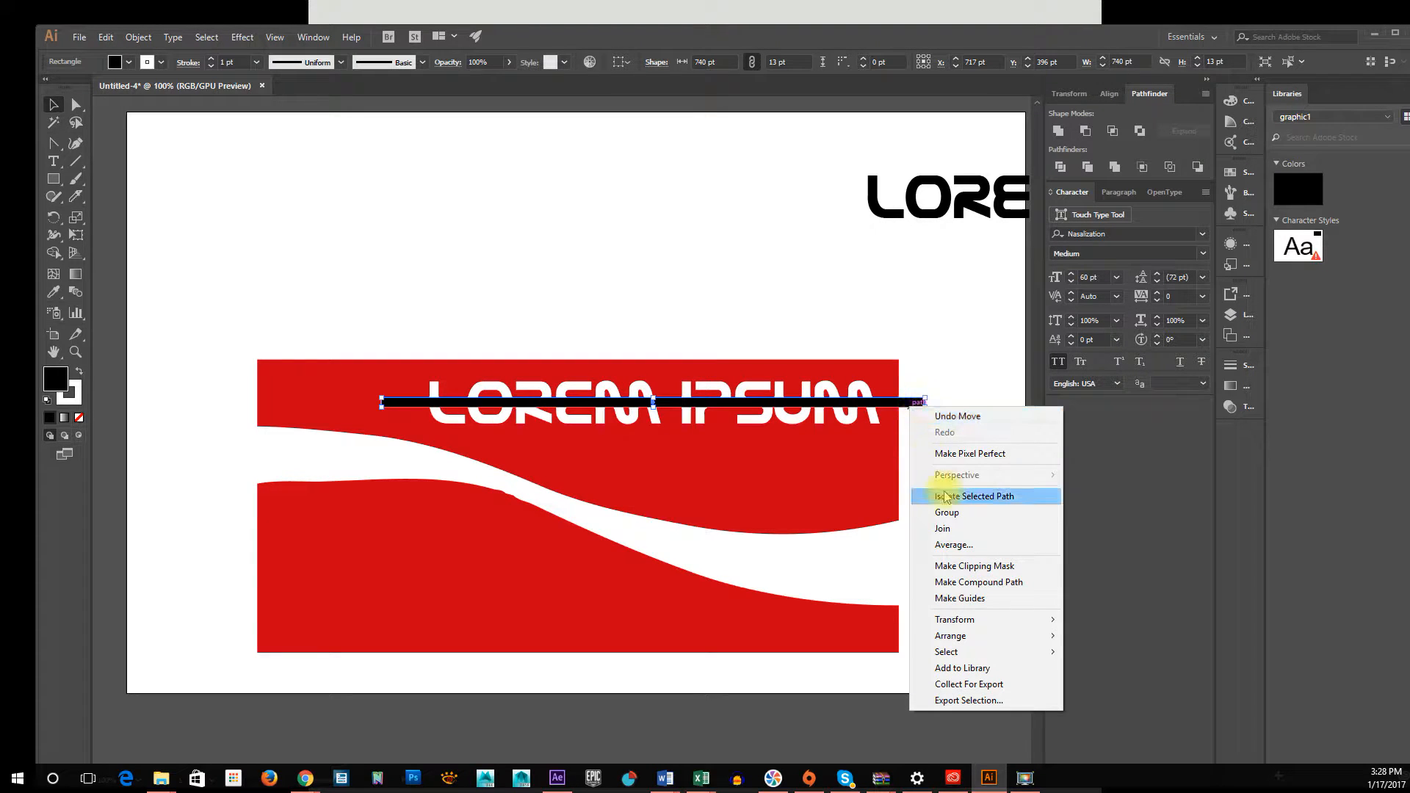
mouse_move(995, 644)
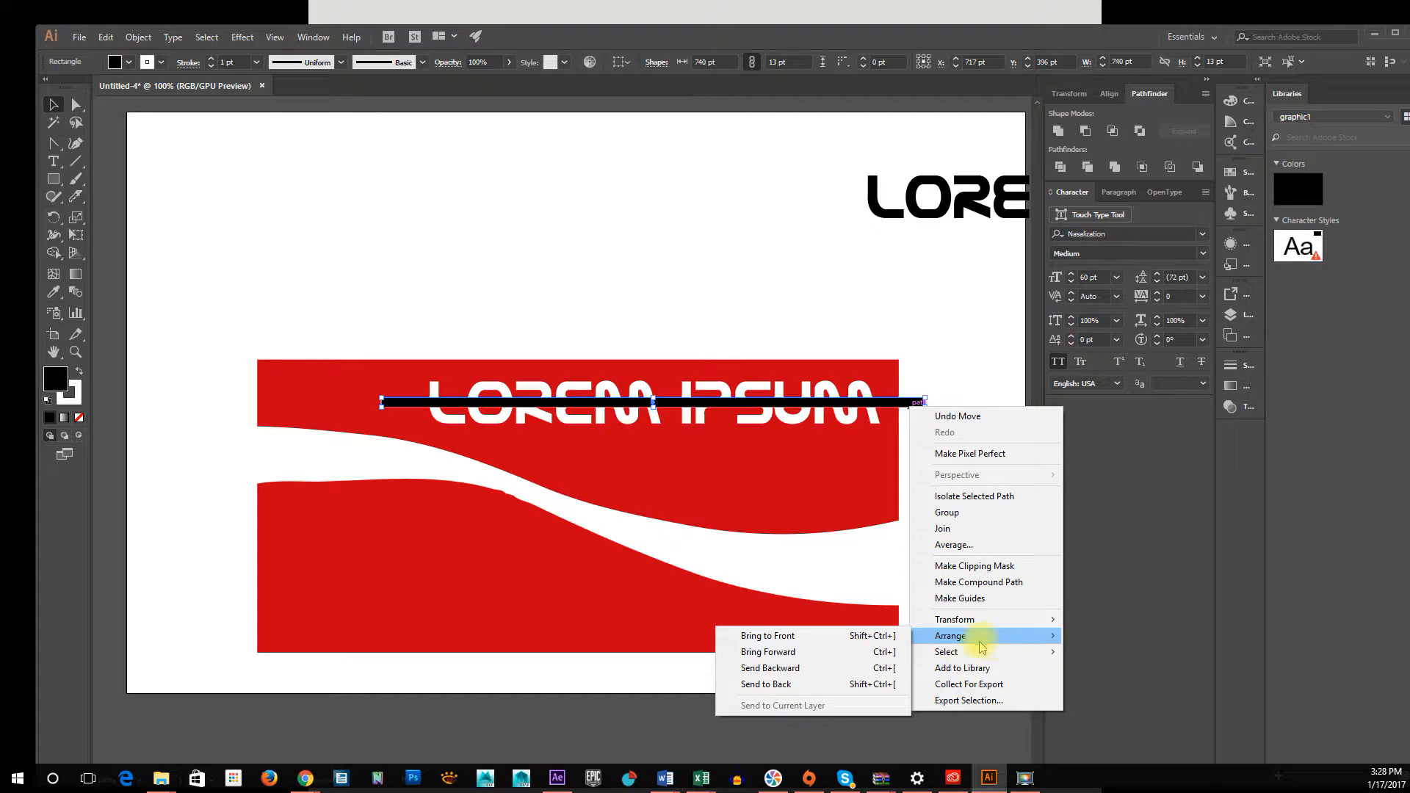
left_click(813, 683)
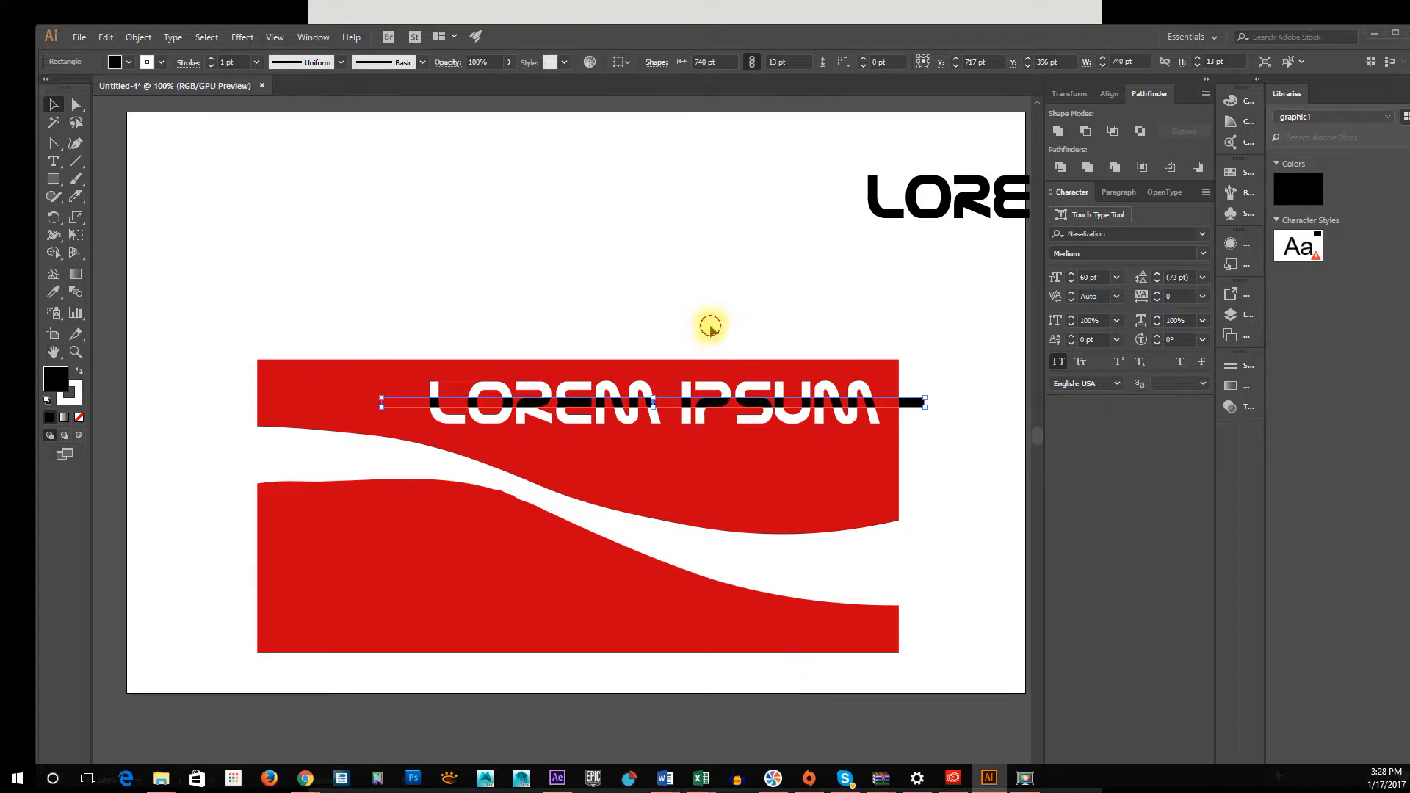
left_click(503, 478)
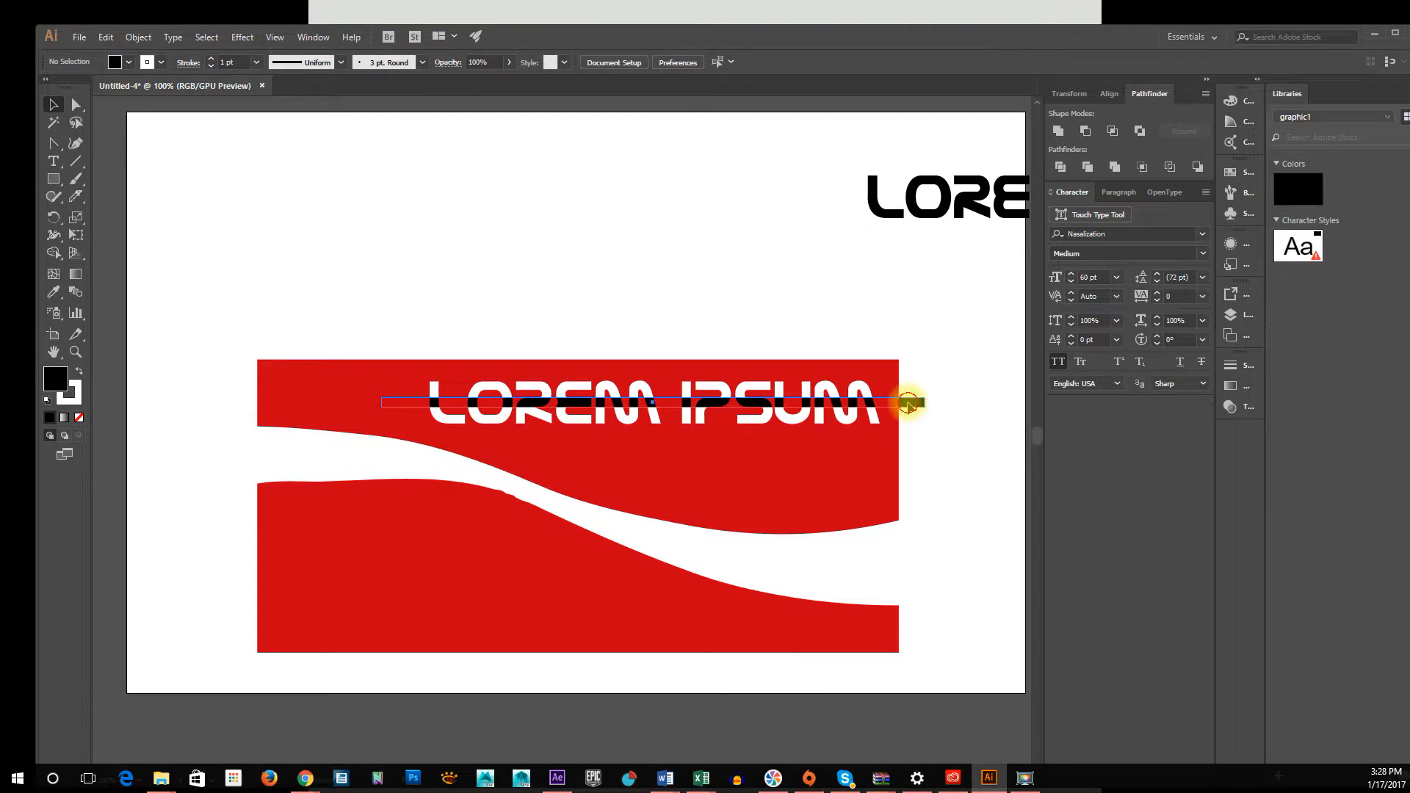
Shift the black bar about 35 pt left so its end aligns with the banner's right edge
left_click_drag(909, 403, 884, 405)
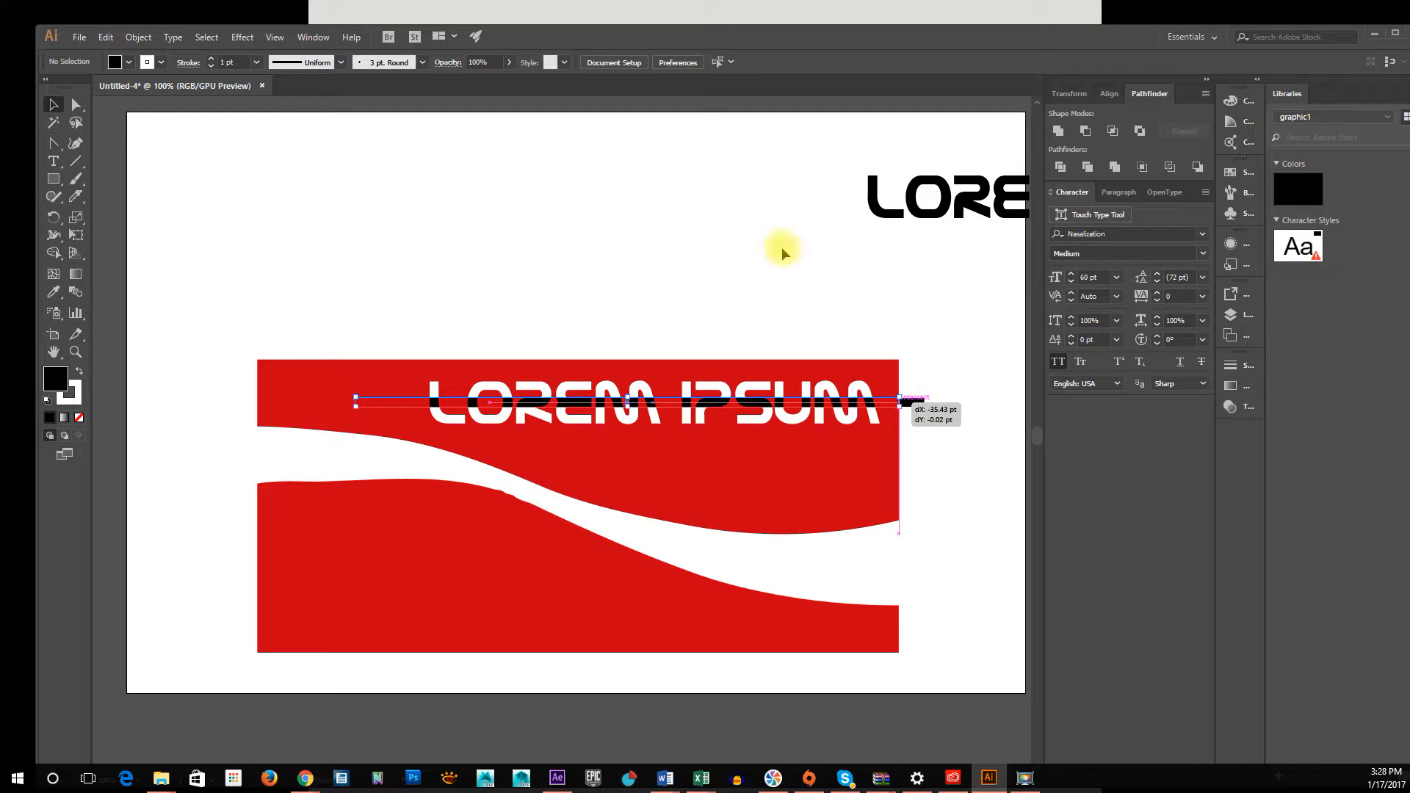
scroll(689, 481, "down", 1)
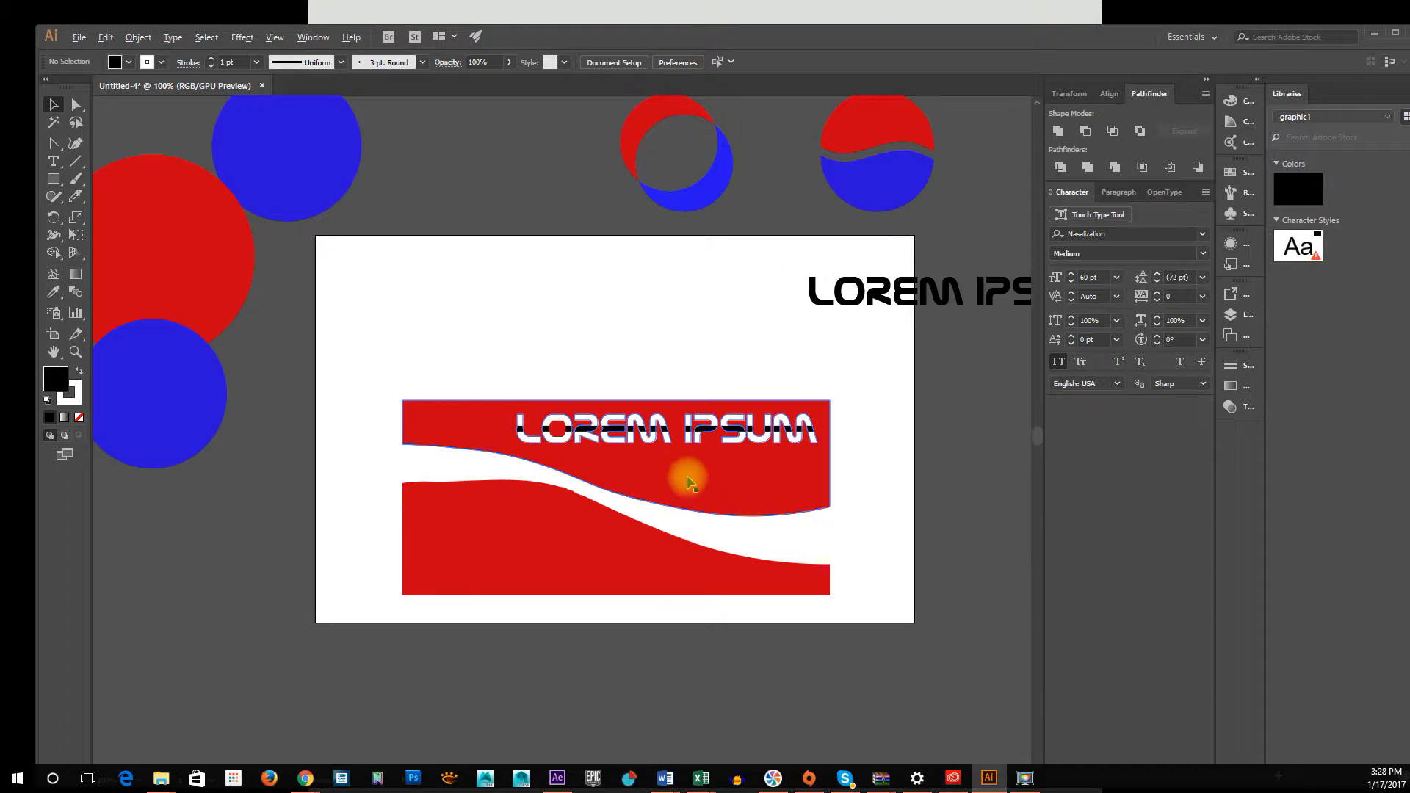
left_click(759, 496)
scroll(769, 519, "up", 1)
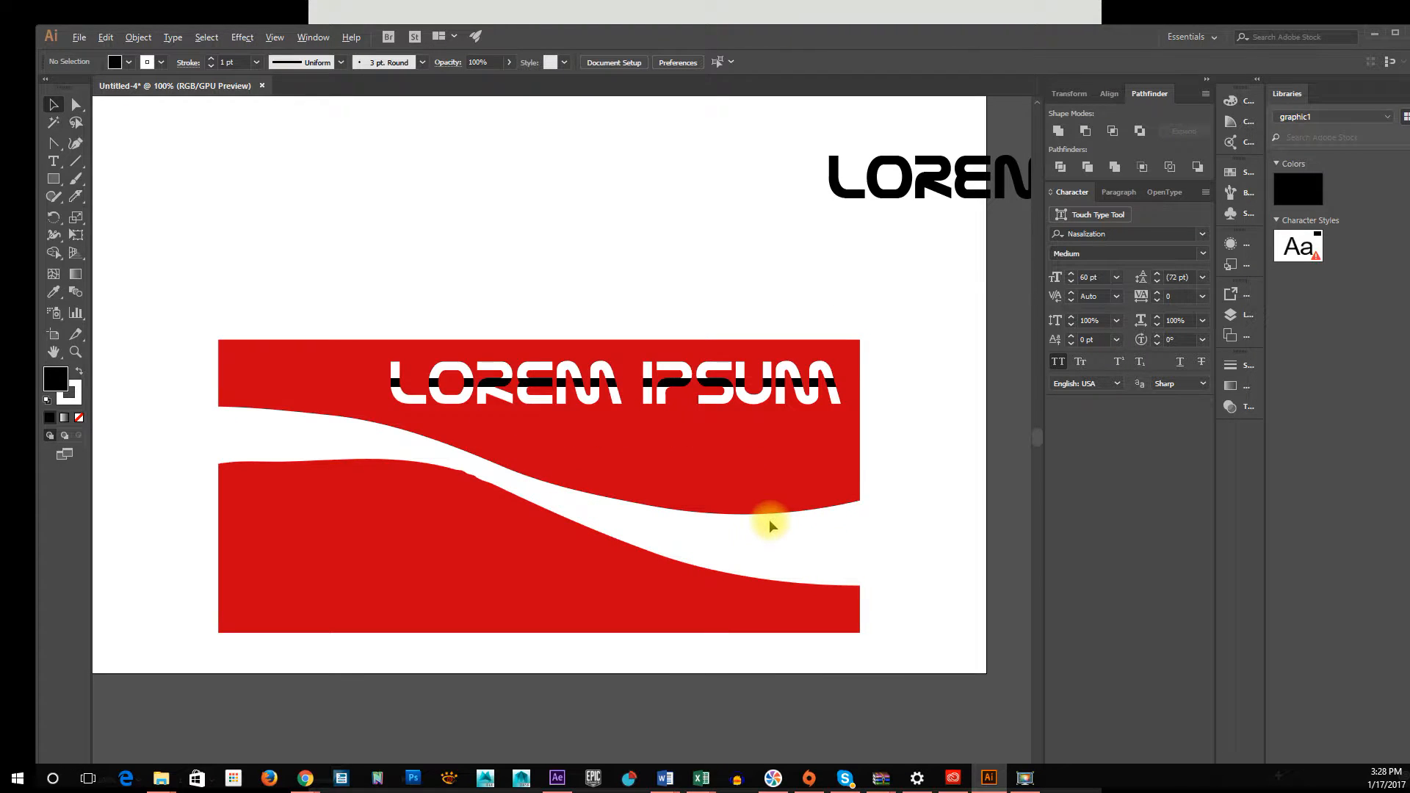
Move the live text onto the artboard above the banner, with a copy placed to its right
key("space")
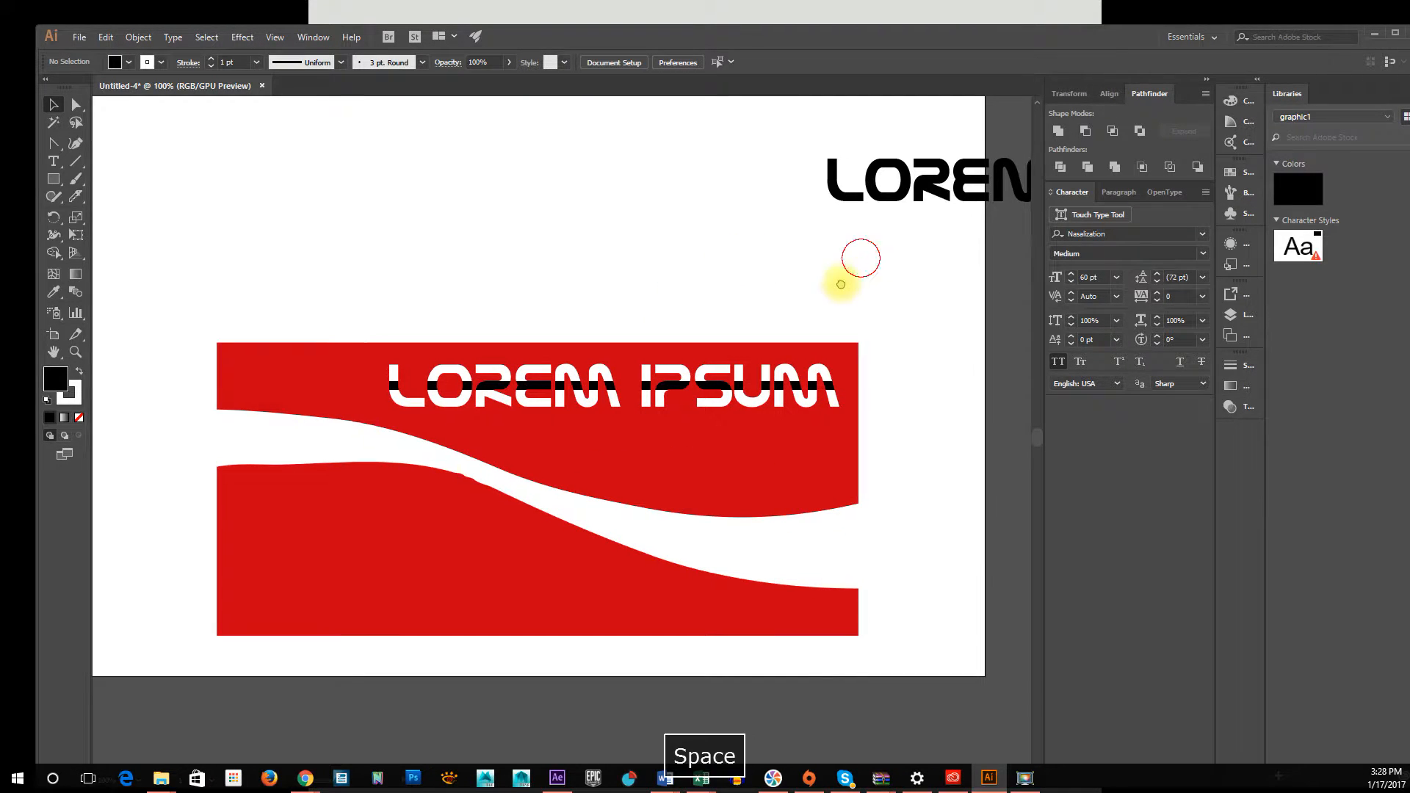
left_click_drag(857, 257, 126, 351)
left_click_drag(342, 349, 655, 366)
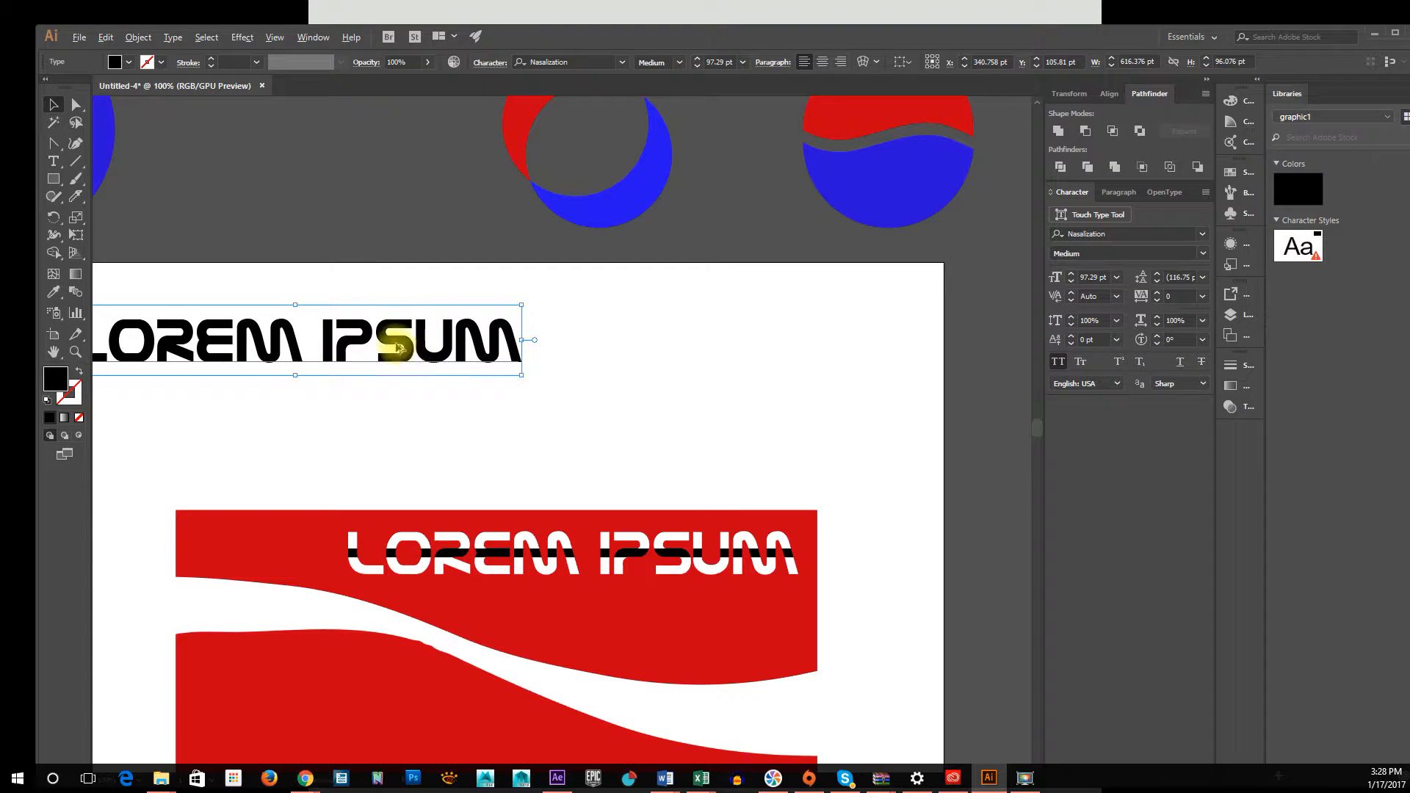
left_click_drag(378, 329, 622, 365)
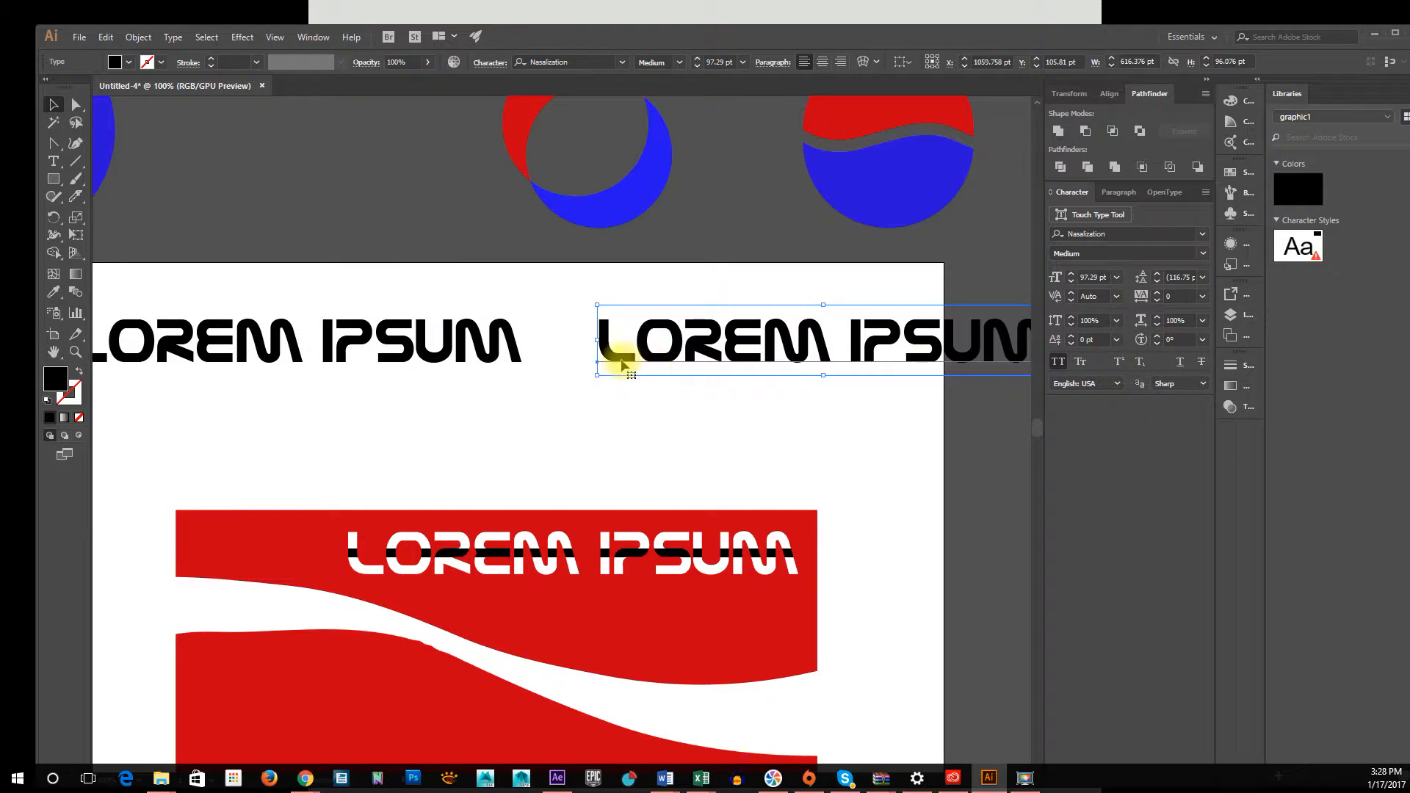
left_click(380, 432)
left_click_drag(380, 432, 593, 367)
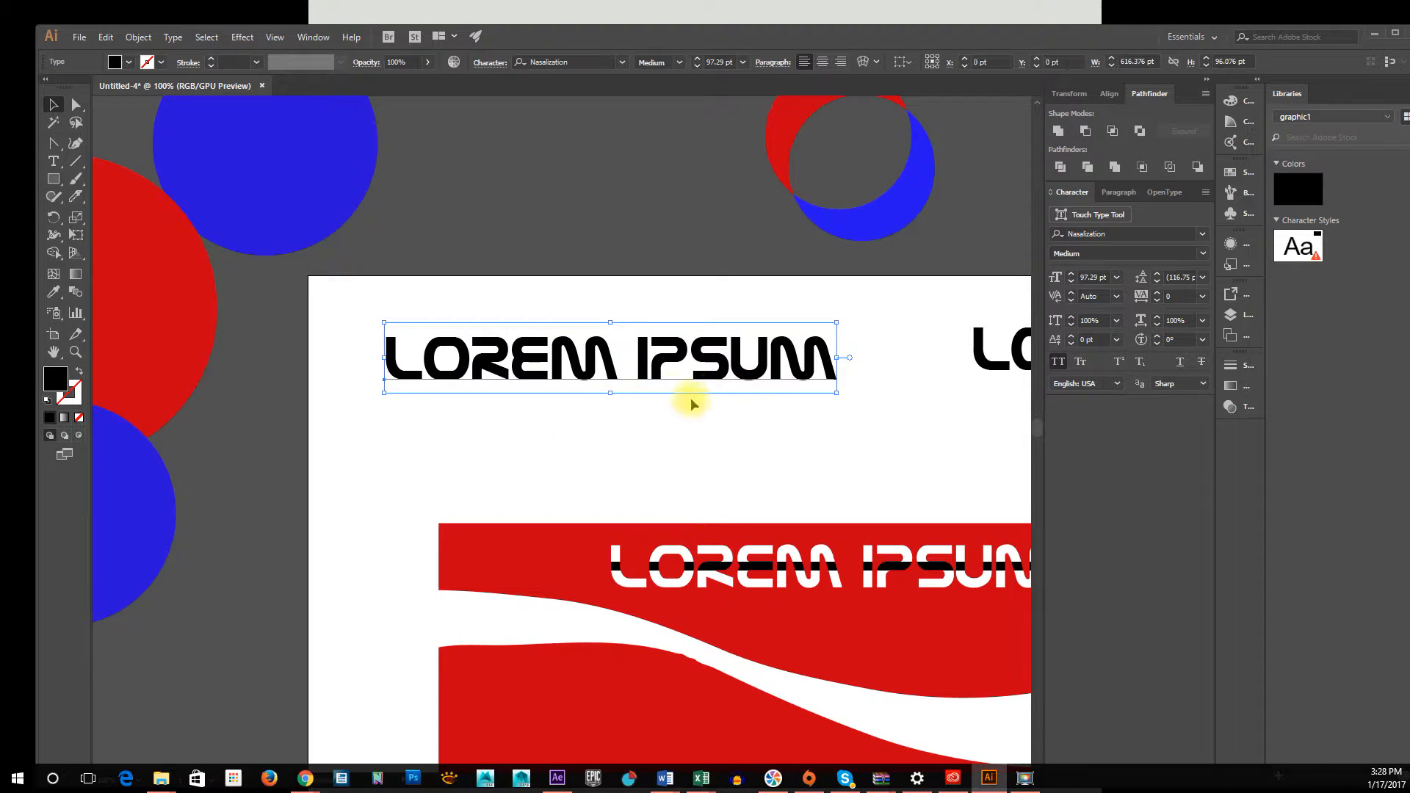
Apply a horizontal Arc warp effect with a 49% bend and preview to the live text above the banner
left_click(244, 38)
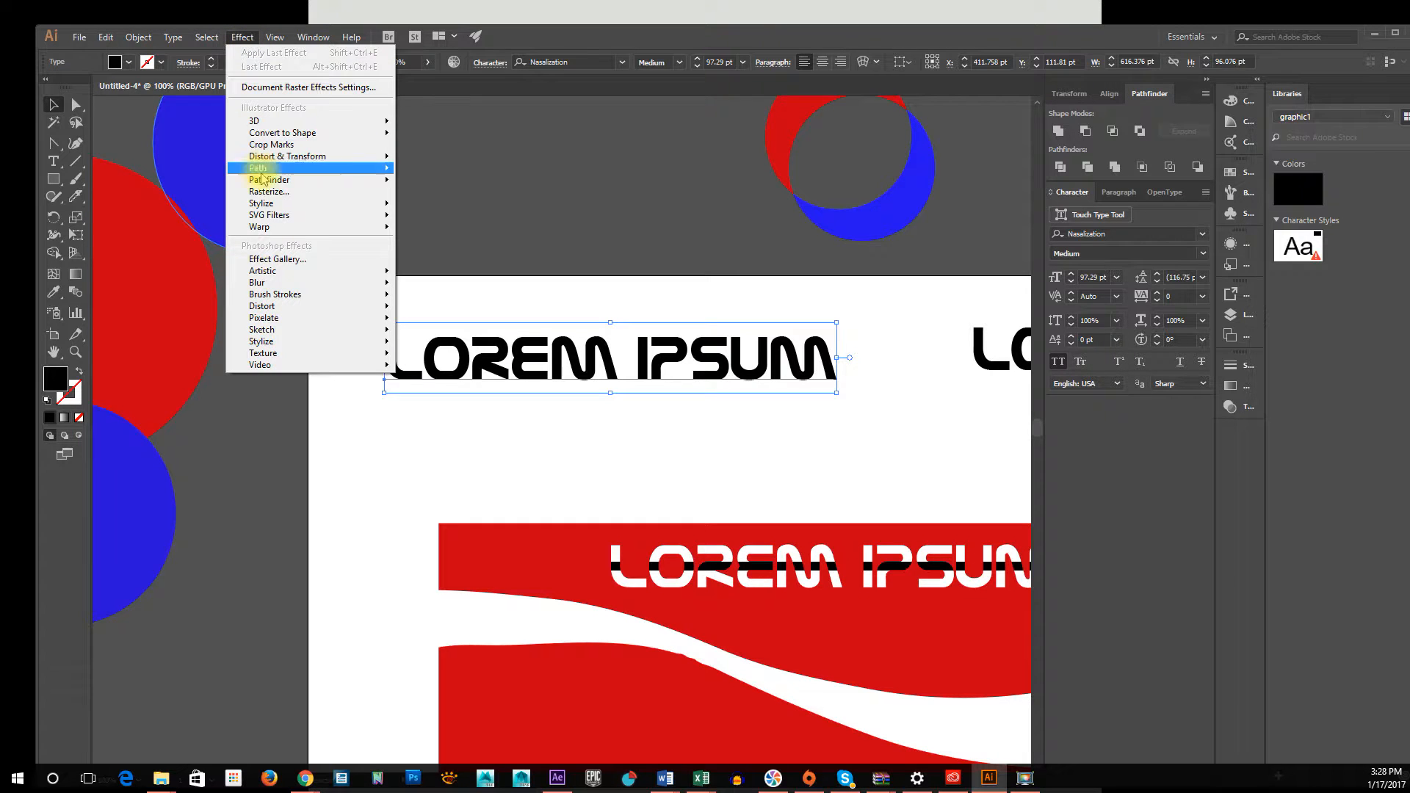
mouse_move(266, 228)
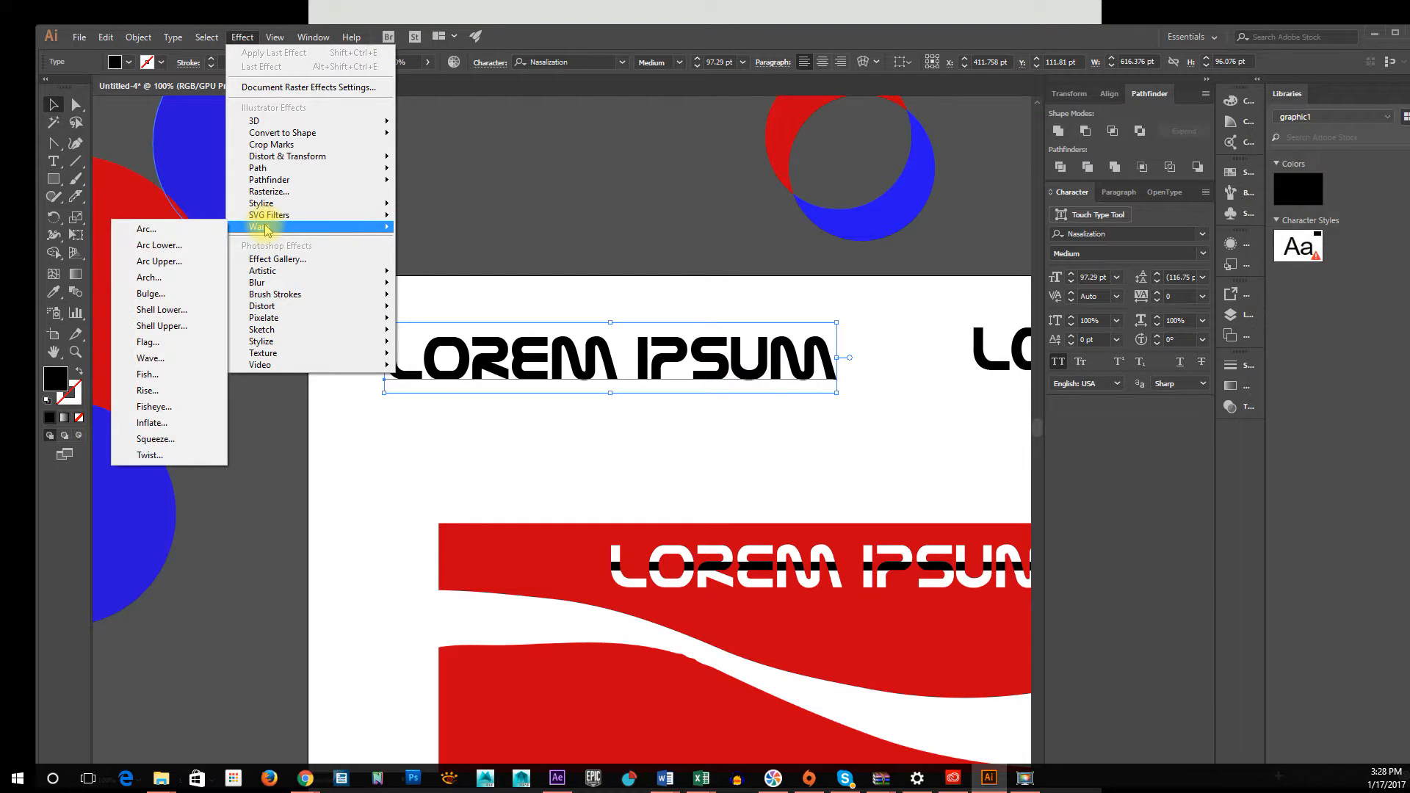
left_click(155, 230)
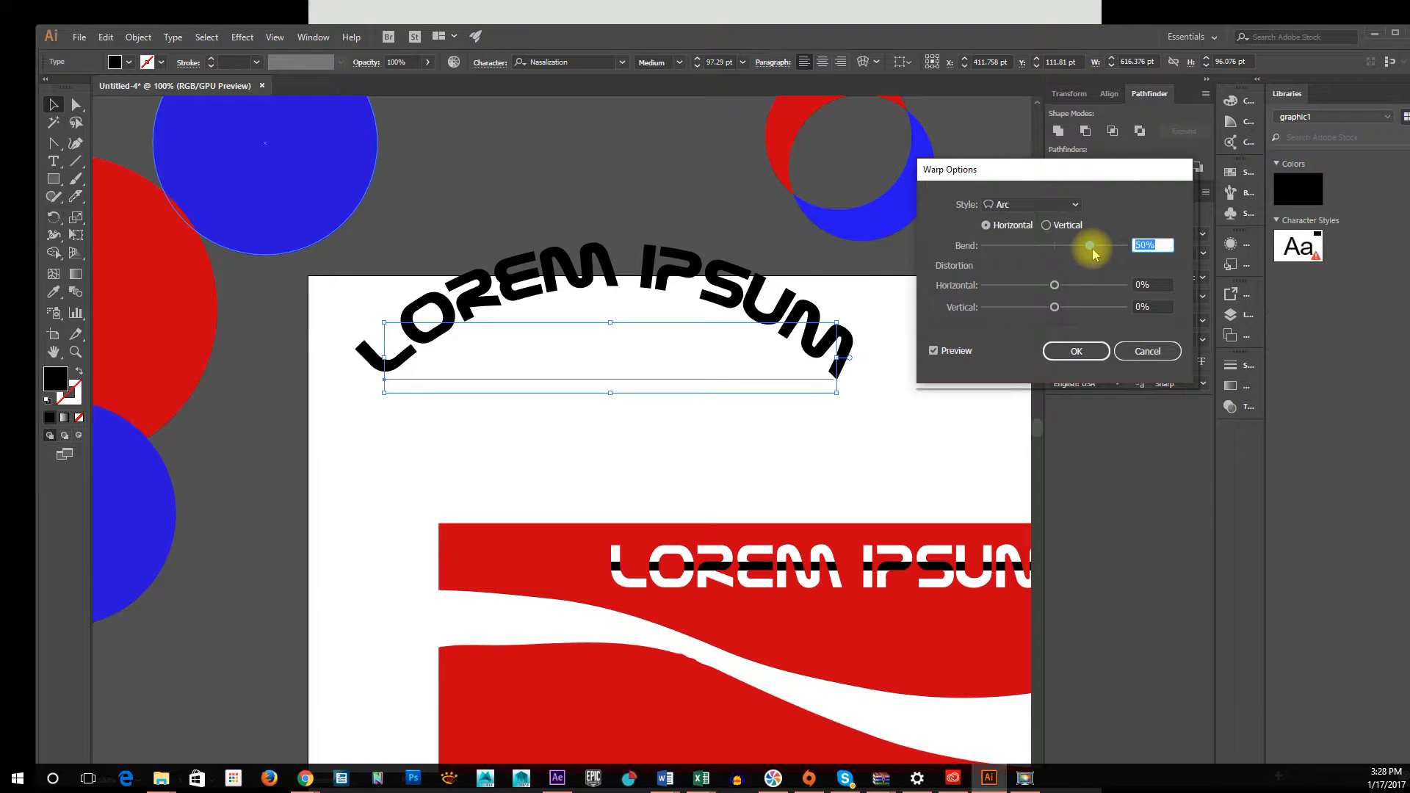
mouse_move(1092, 253)
left_mouse_down()
mouse_move(1064, 268)
mouse_move(1087, 252)
left_mouse_up()
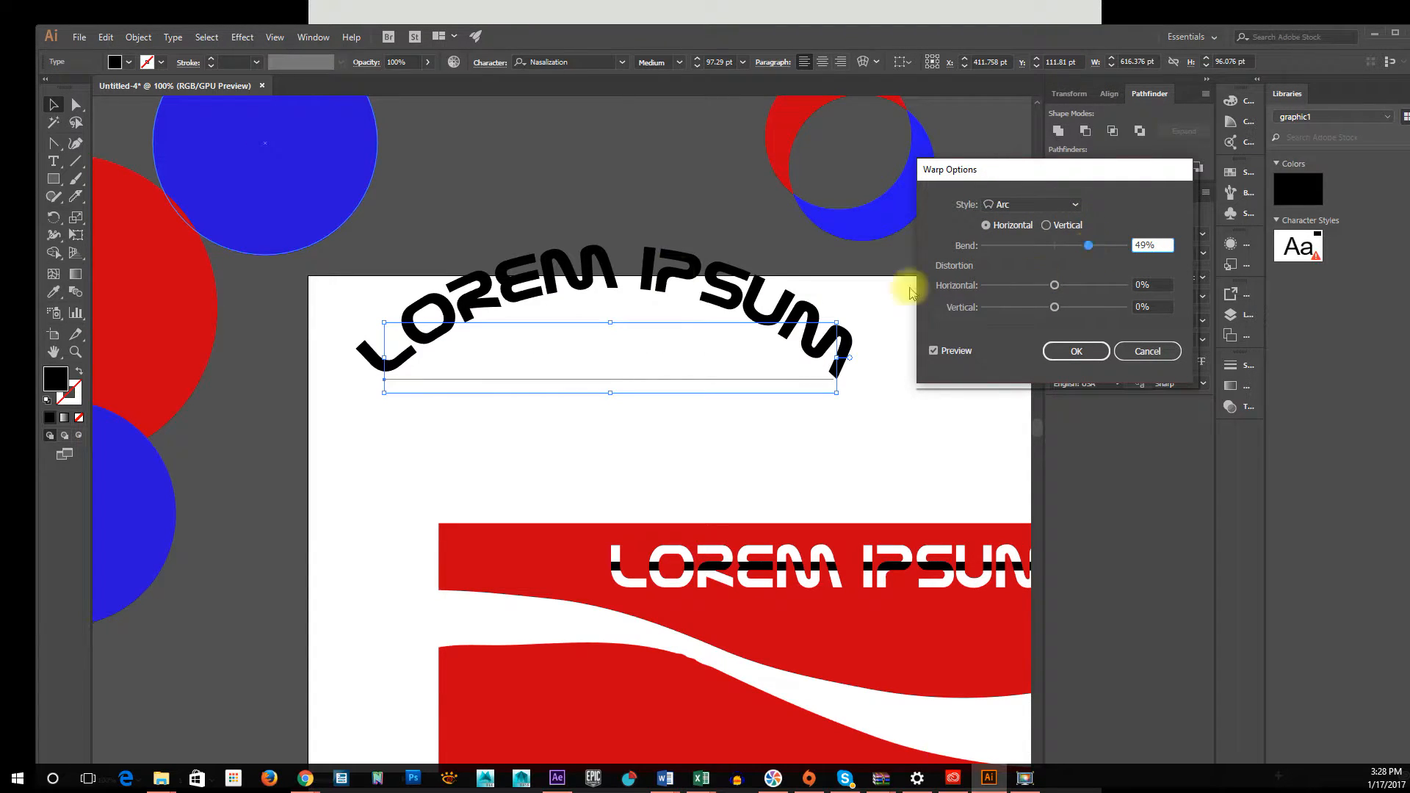
Try the Arc warp in the vertical direction with a 21% bend and switch it back to horizontal
left_click(1076, 207)
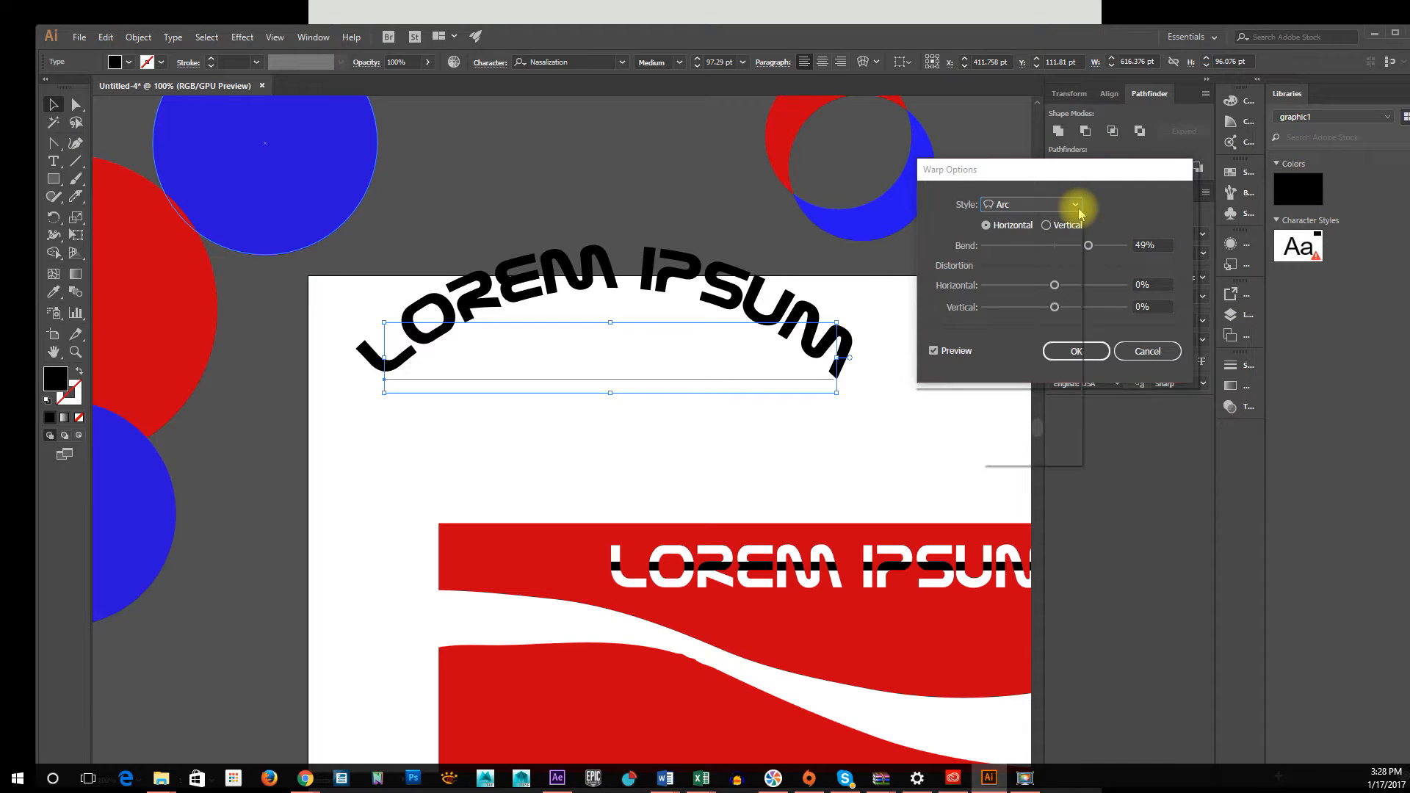
left_click(1077, 215)
left_click(1060, 227)
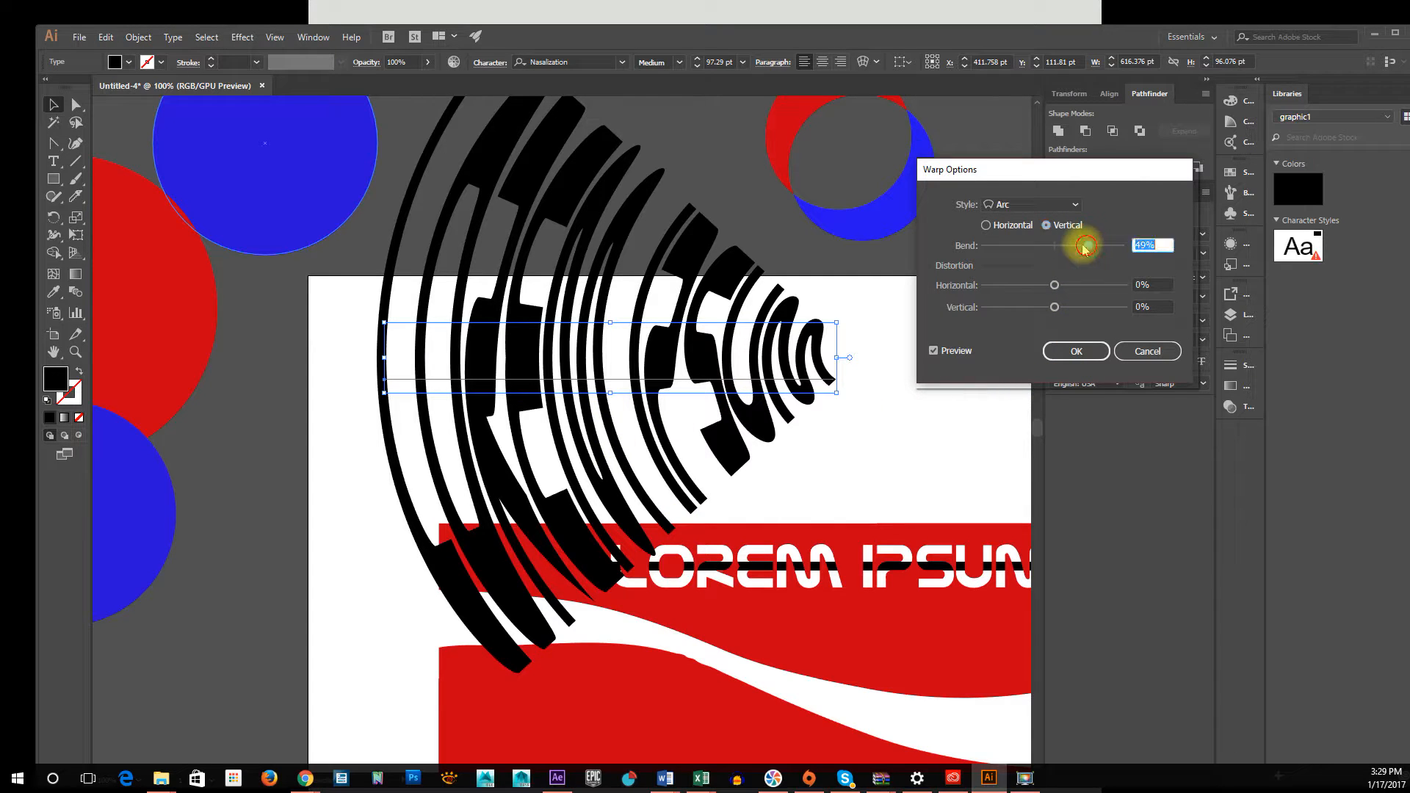
left_click_drag(1085, 247, 1070, 250)
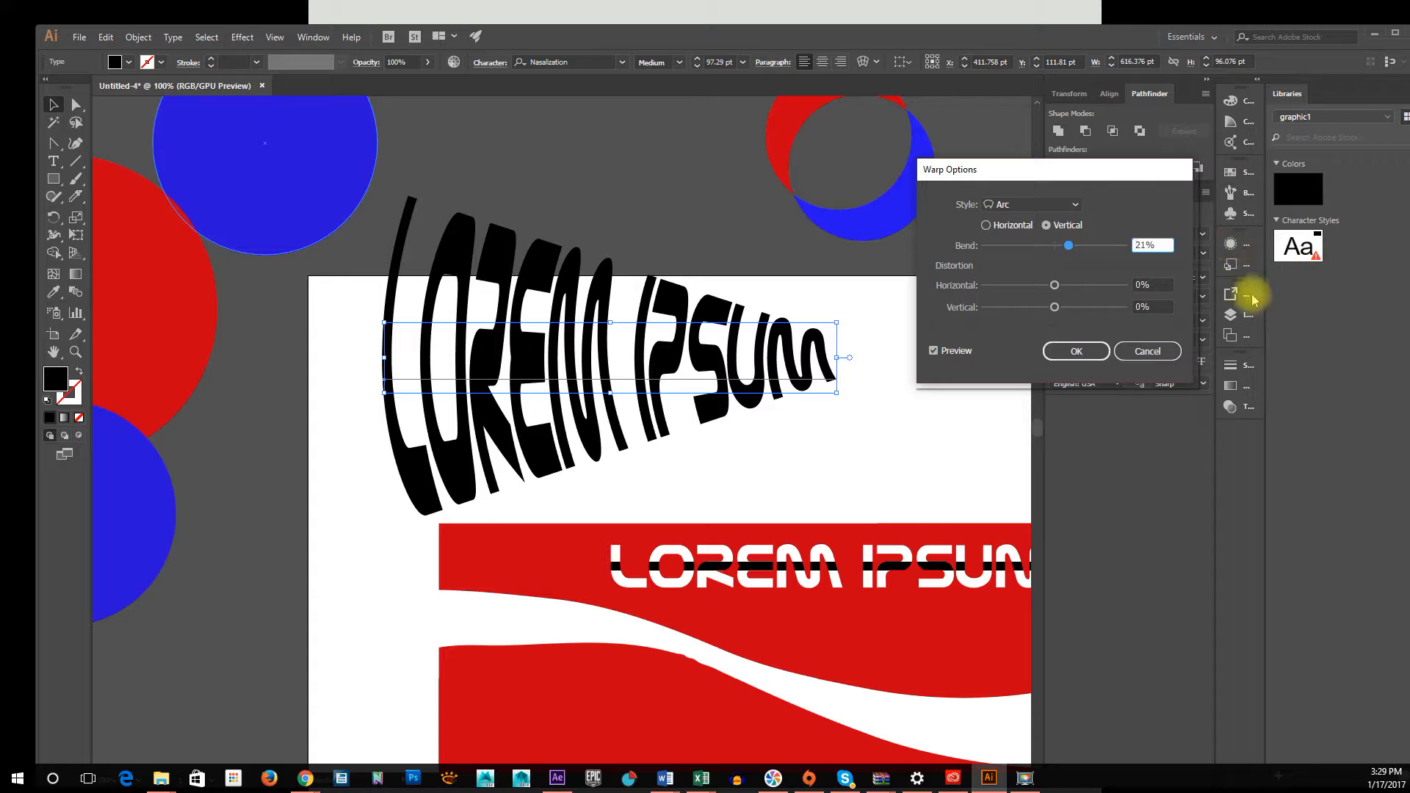
key("ctrl+z")
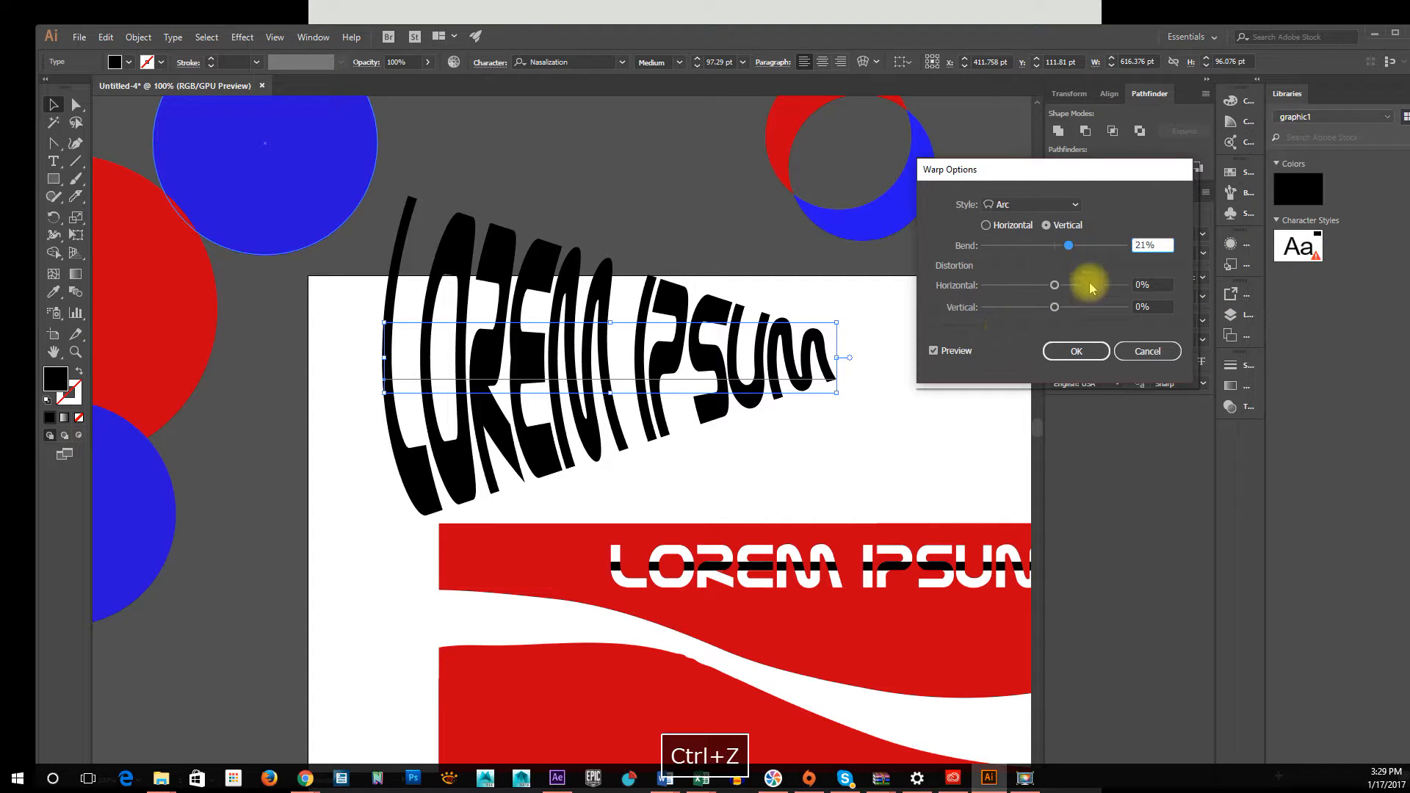
left_click(999, 227)
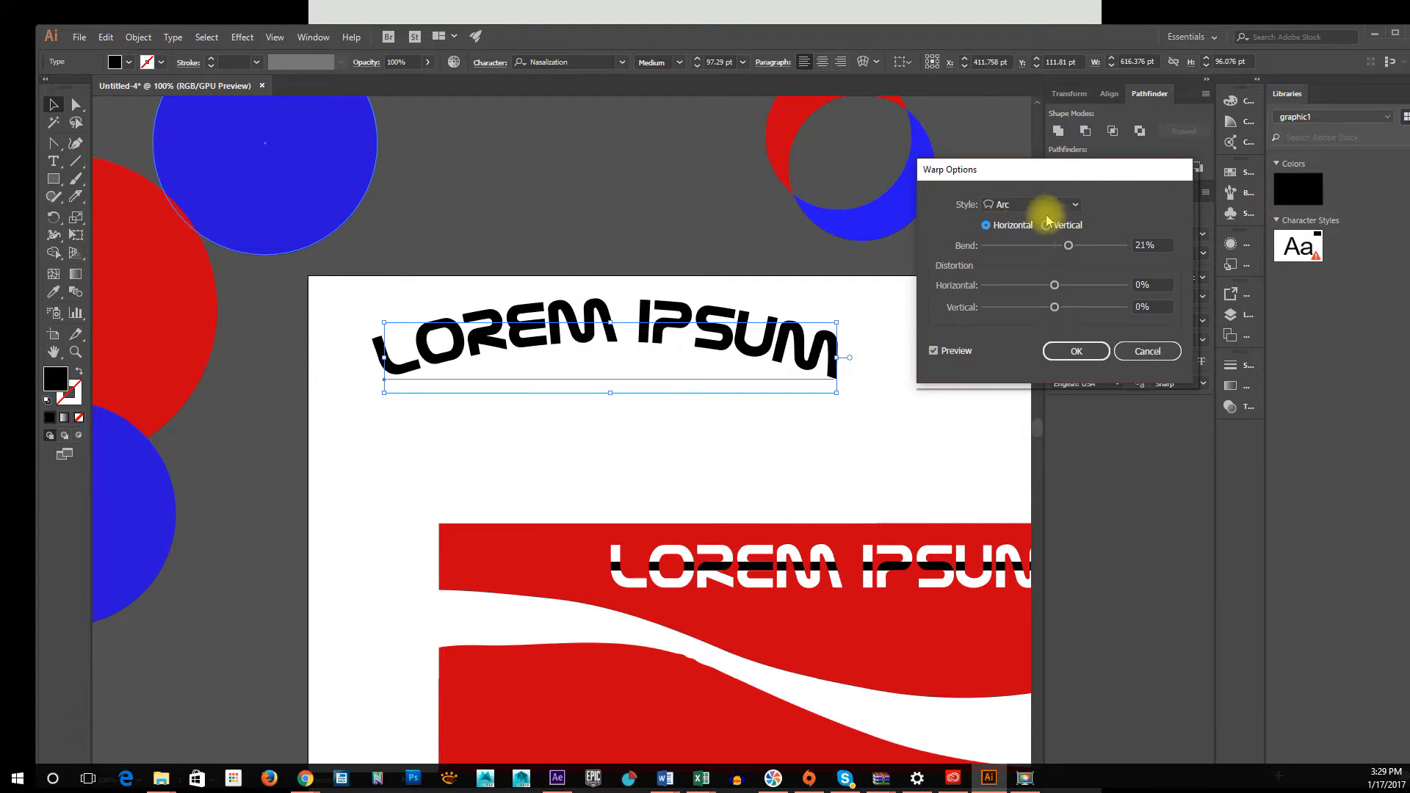
Set the text warp's bend to 38% and its style to Arc Lower
left_click(1055, 207)
left_click(1133, 236)
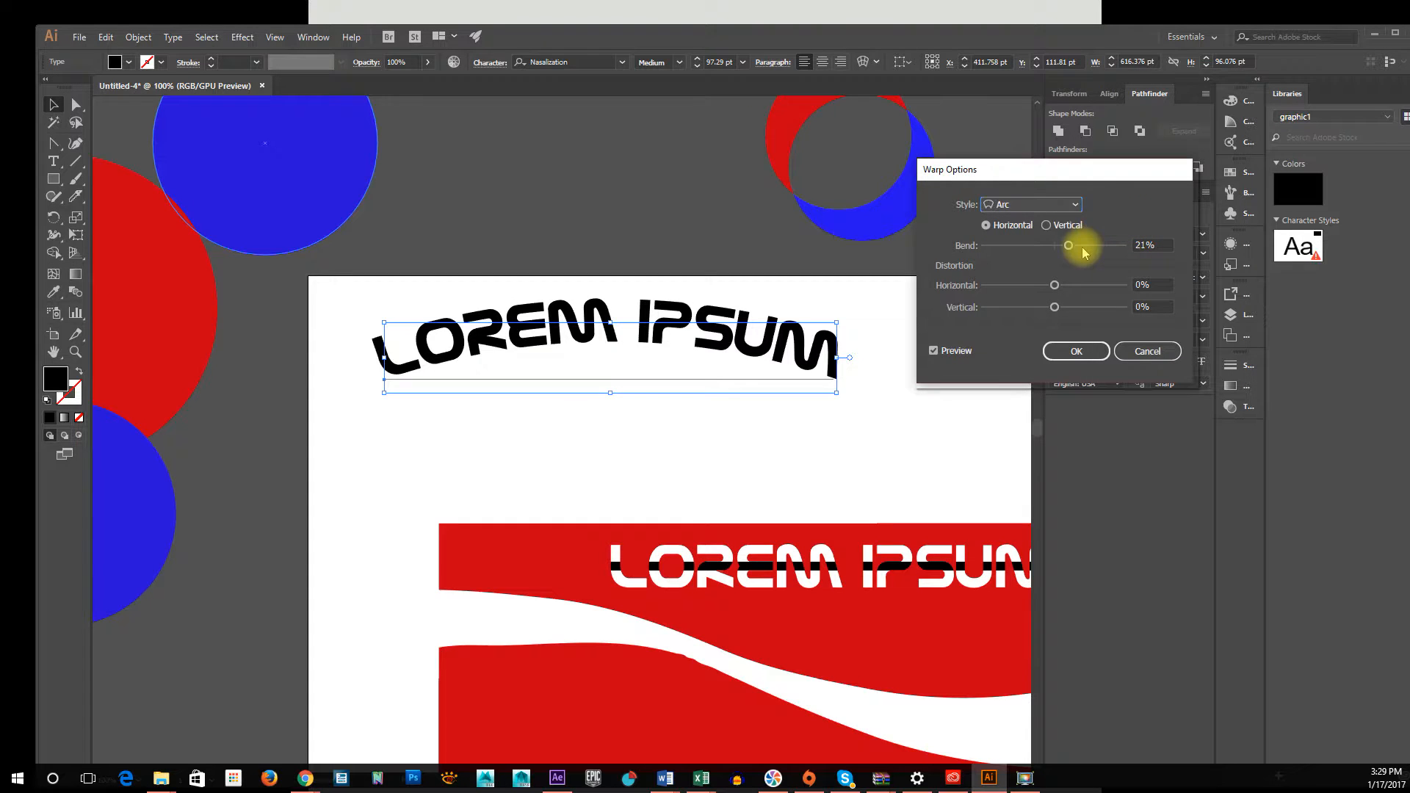
left_click_drag(1072, 246, 1084, 247)
scroll(1024, 206, "down", 1)
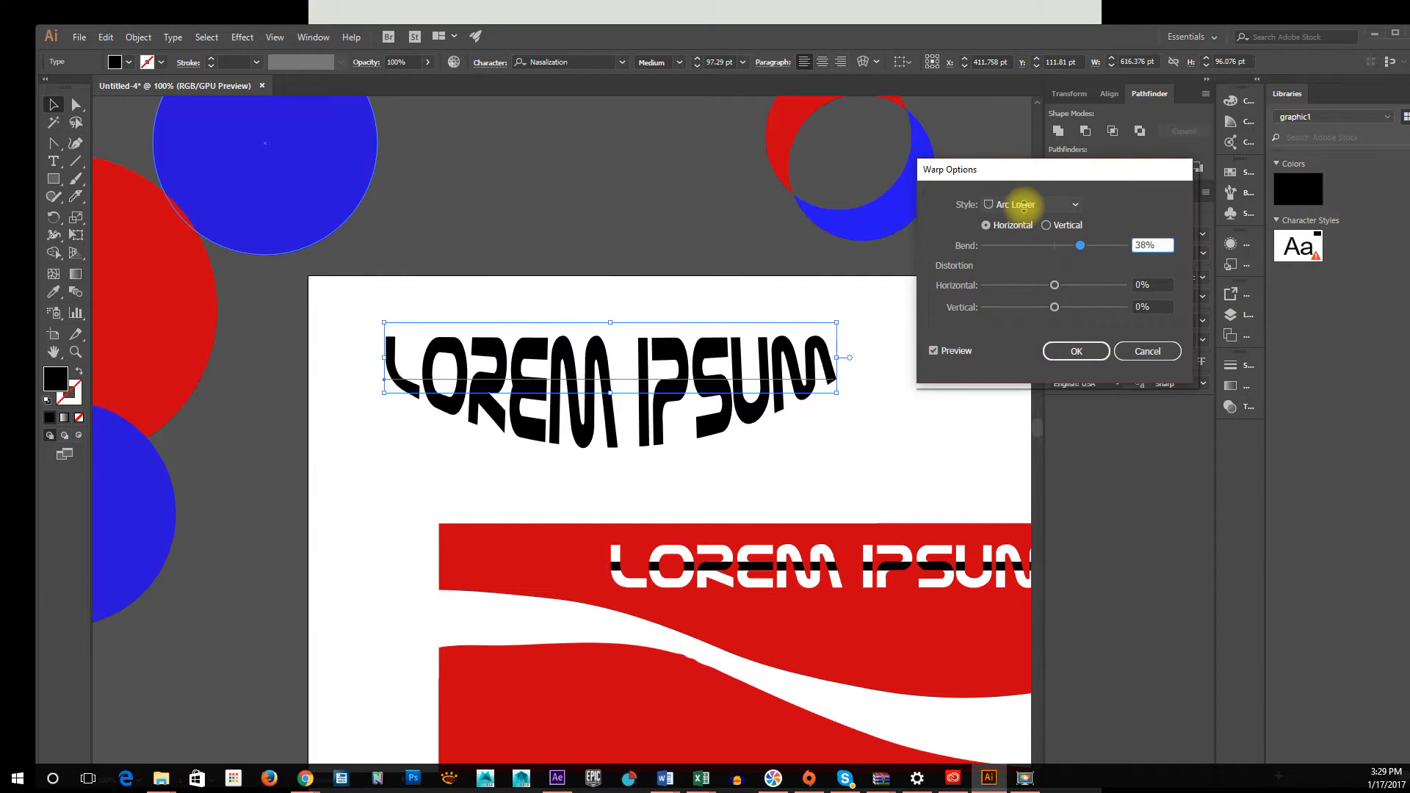
Preview the Arc Upper, Bulge, Shell Lower and Shell Upper warp styles on the live text
scroll(1025, 212, "down", 1)
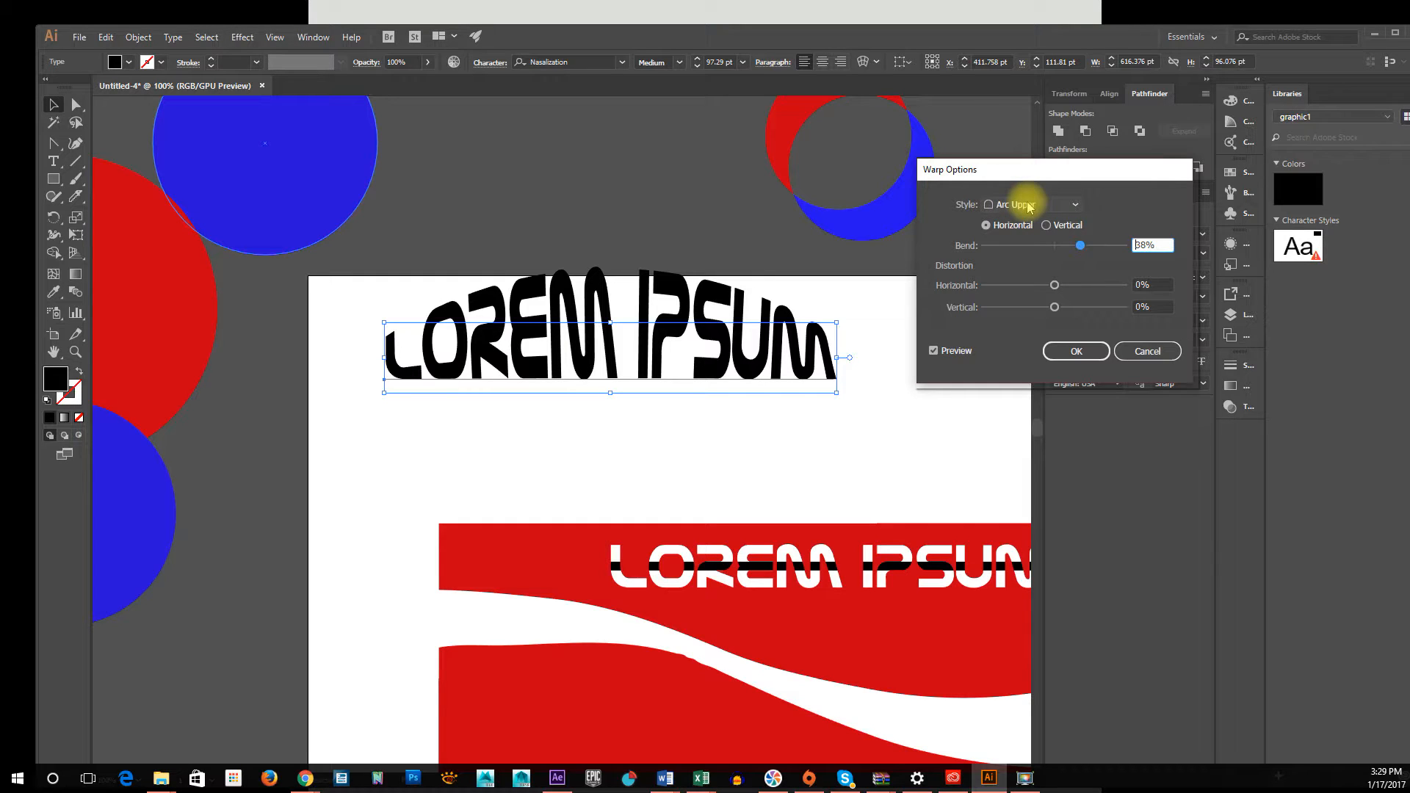
scroll(1028, 206, "down", 1)
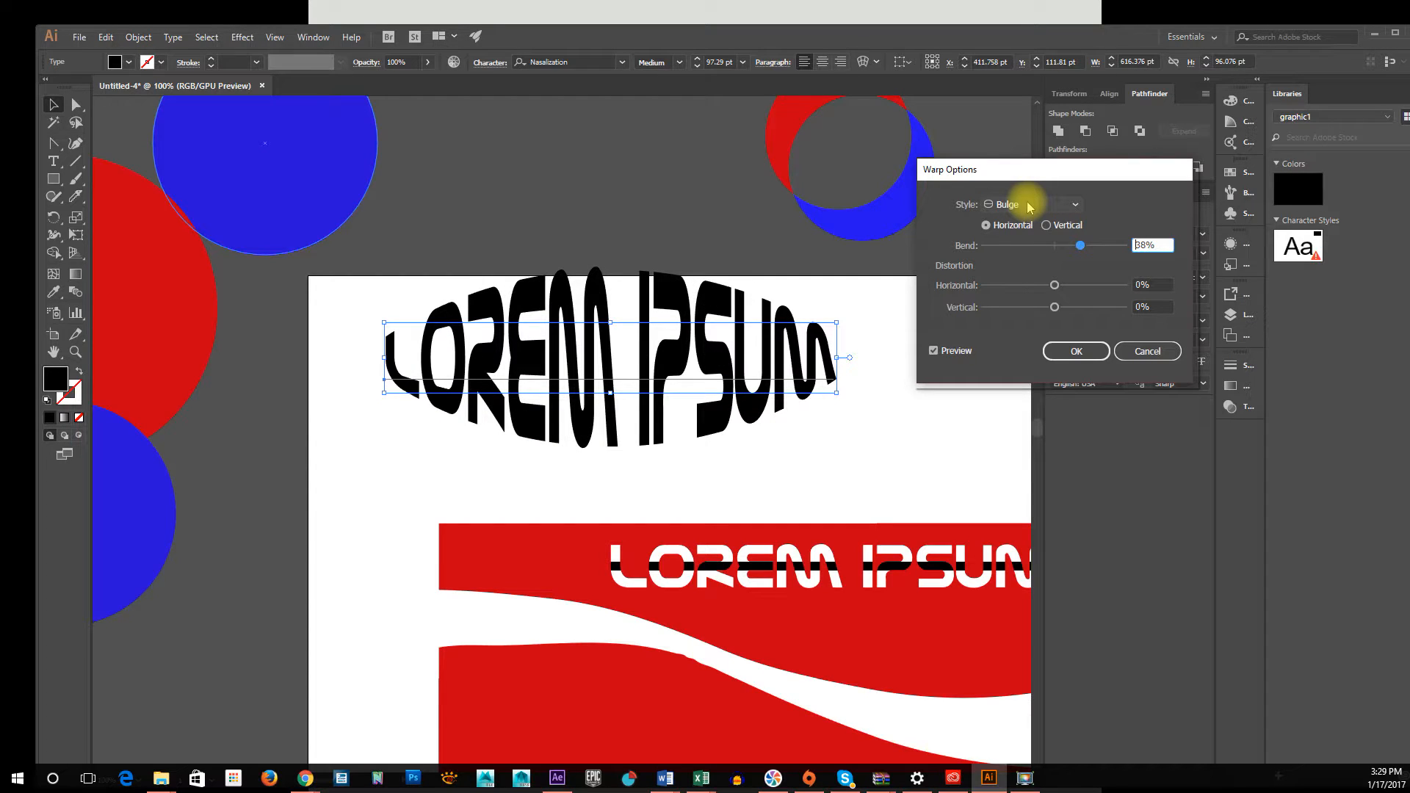
scroll(1028, 205, "down", 1)
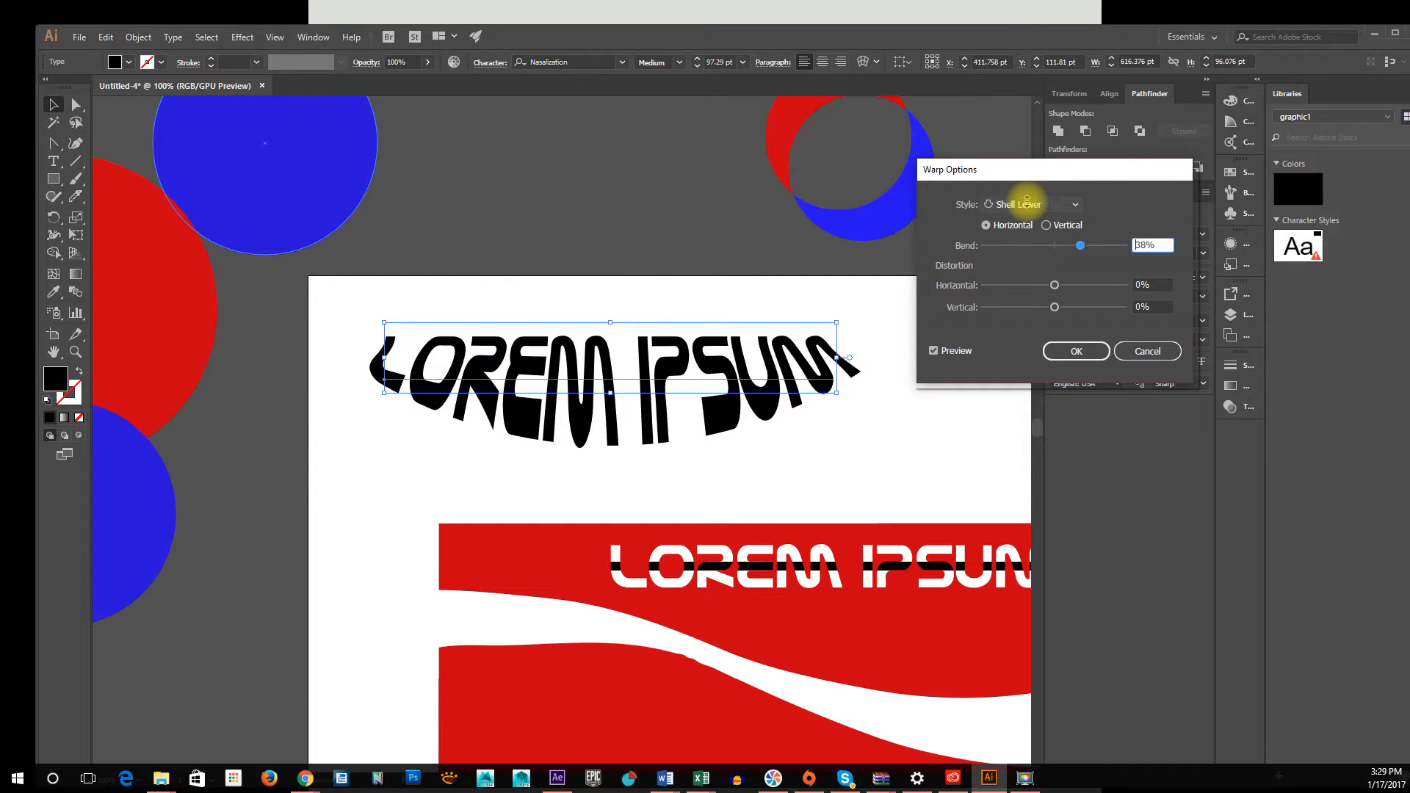
scroll(1028, 206, "down", 1)
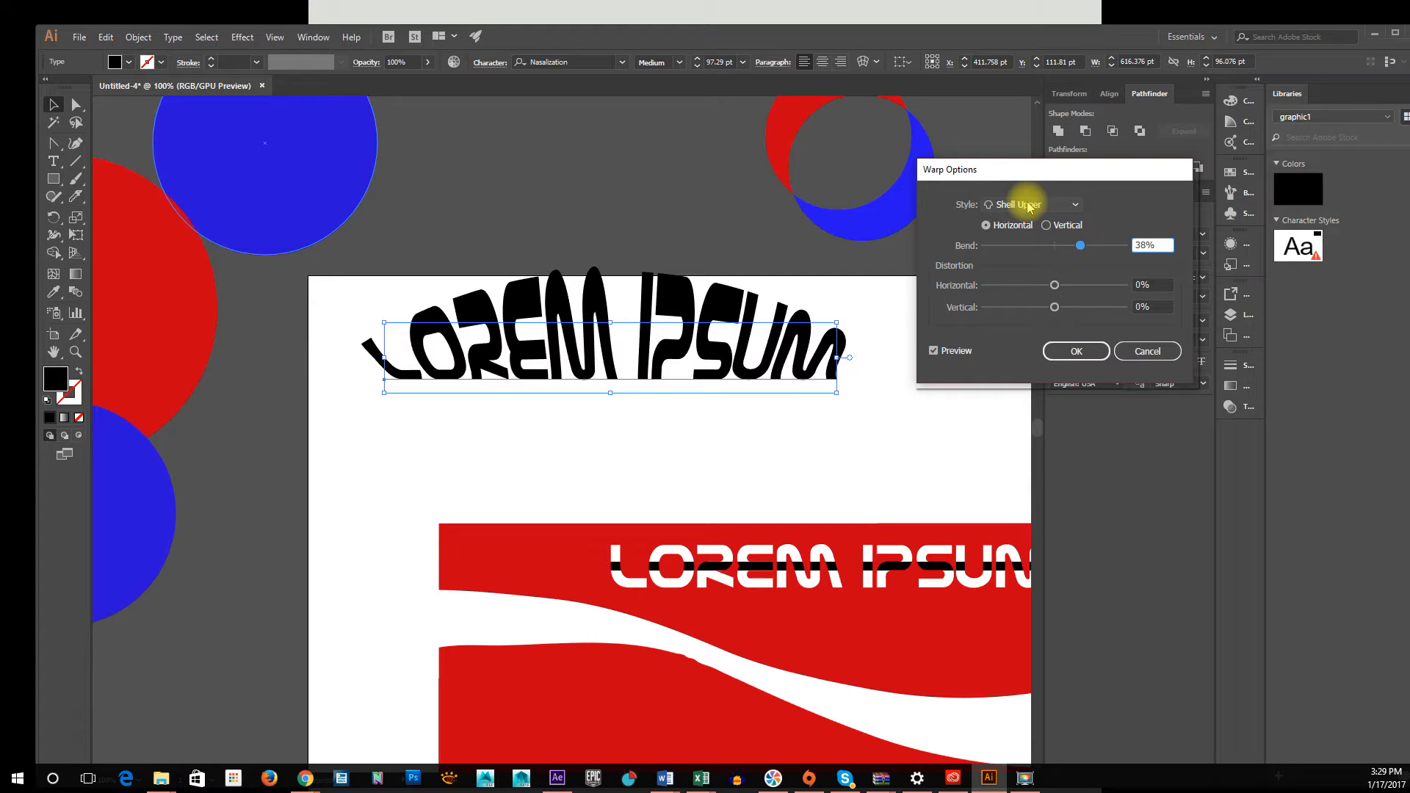
Try the Flag warp style on the text with a 79% bend and -32% horizontal distortion
scroll(1028, 205, "down", 1)
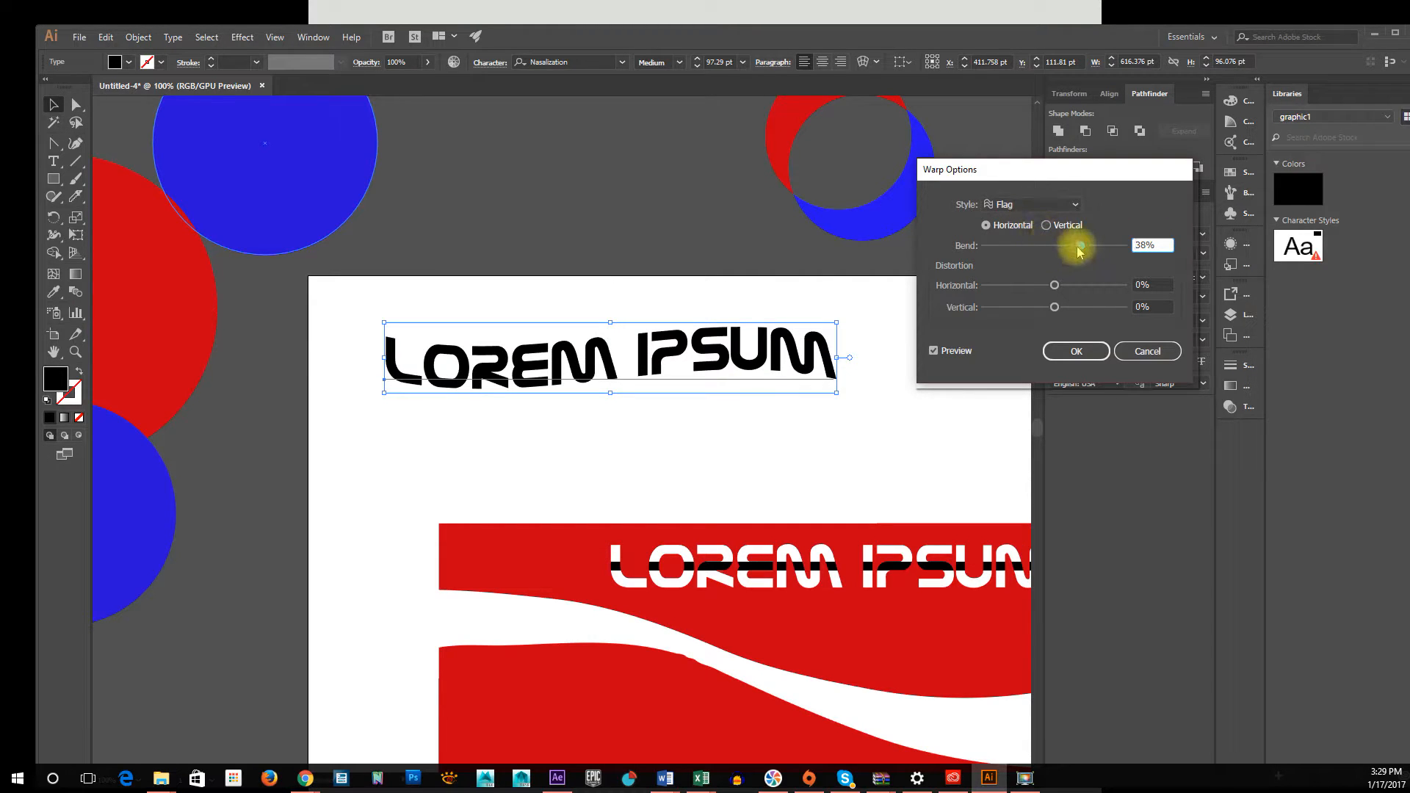
left_click_drag(1094, 251, 1108, 249)
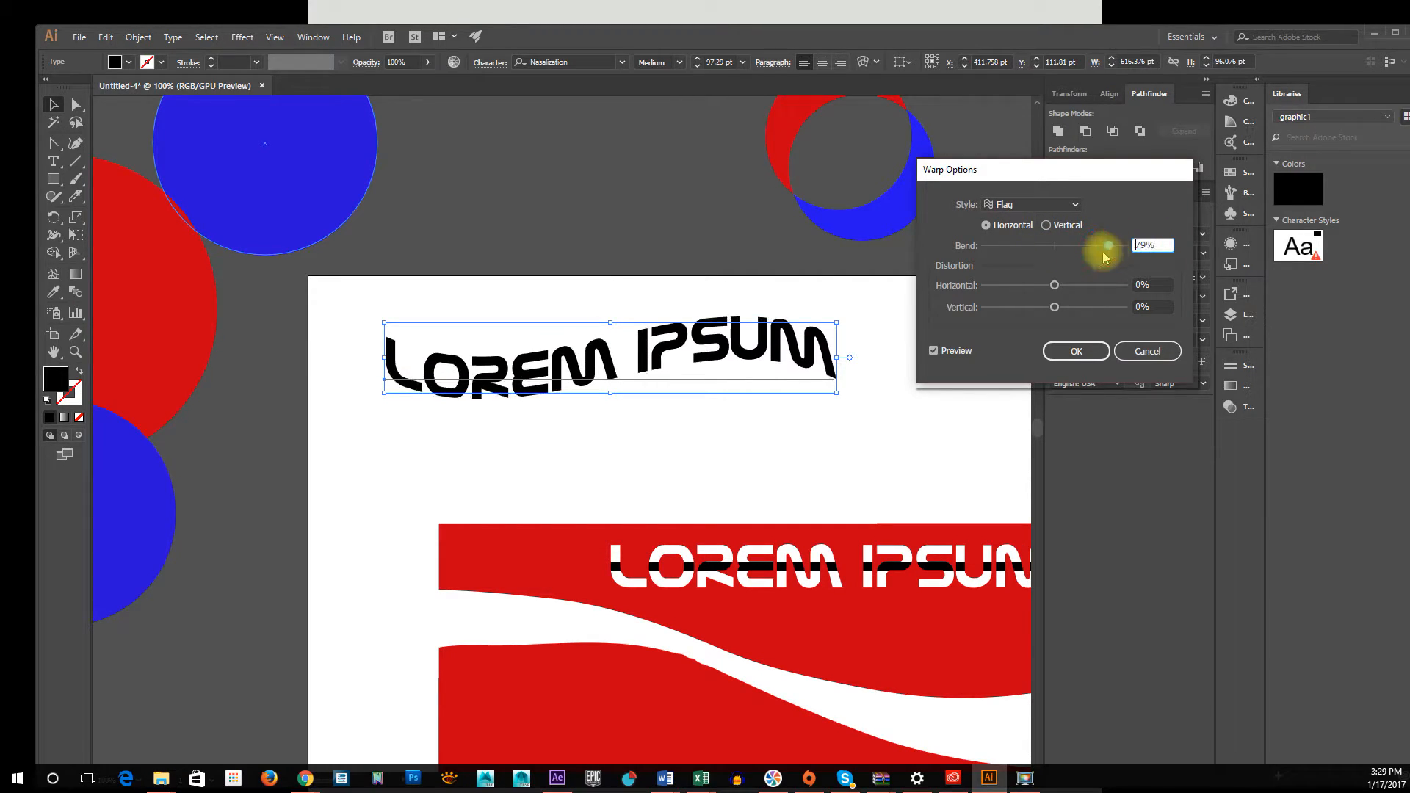
mouse_move(1055, 289)
left_mouse_down()
mouse_move(1101, 291)
mouse_move(1007, 286)
mouse_move(1032, 285)
left_mouse_up()
Try the Squeeze and FishEye warp styles on the text and discard the warp
left_click(1056, 205)
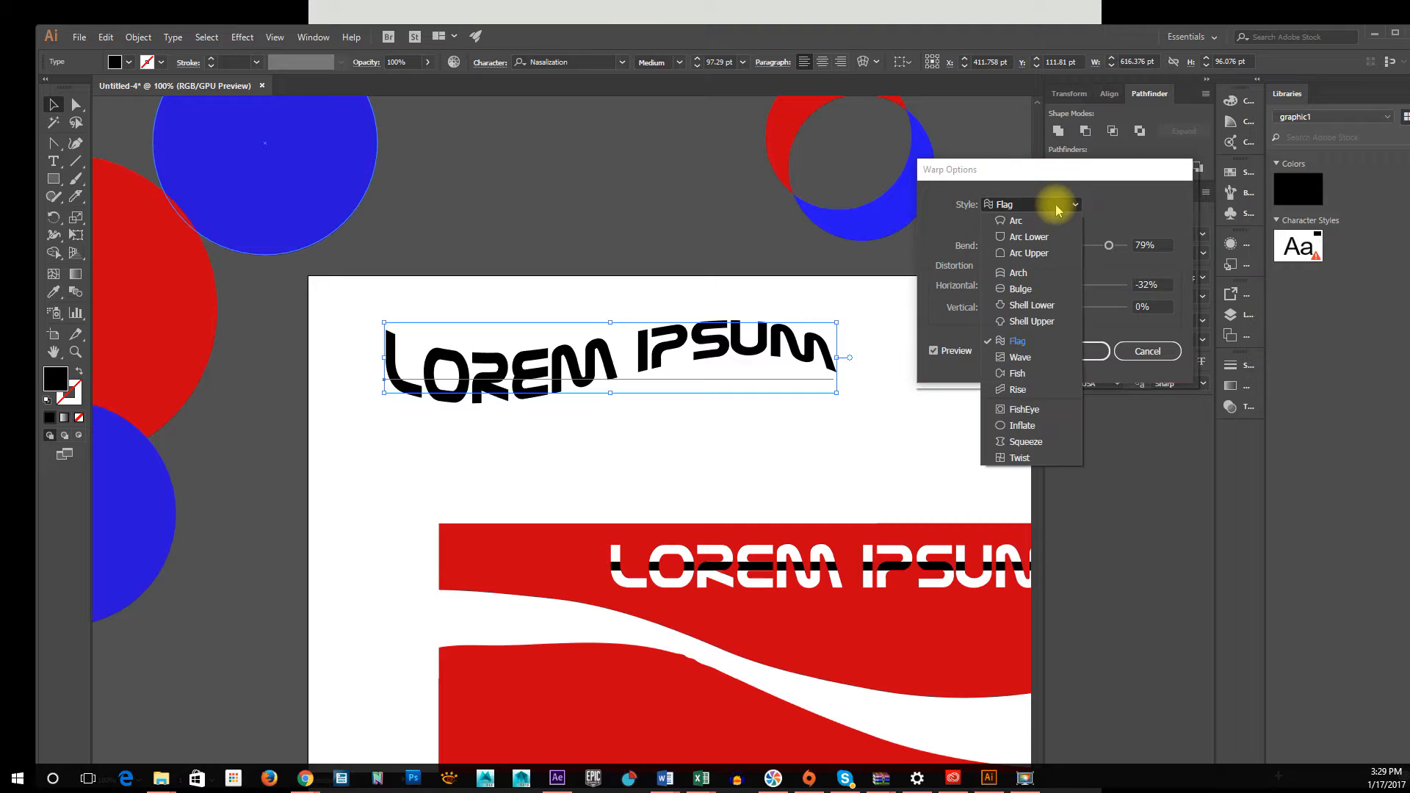
left_click(1057, 207)
left_click(1056, 209)
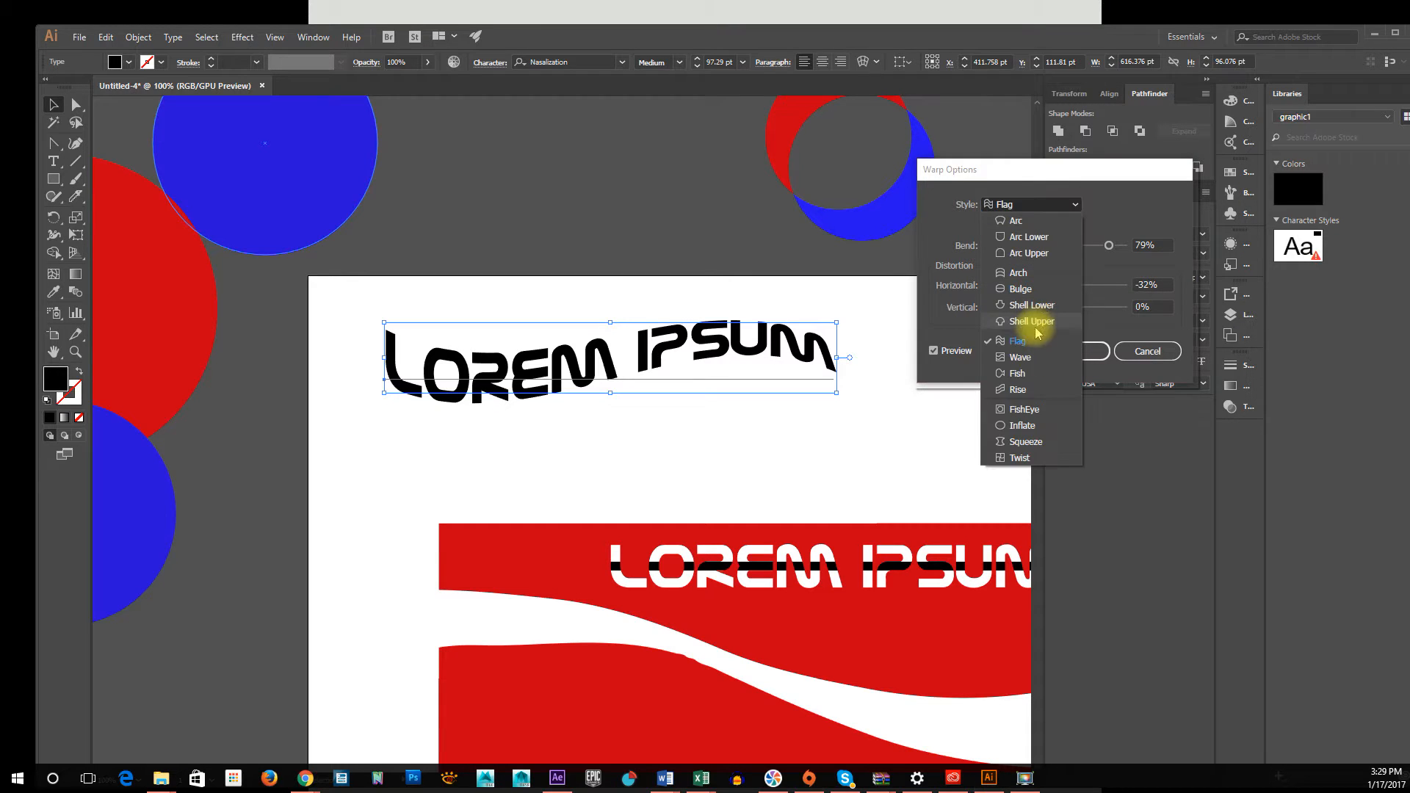
left_click(1032, 444)
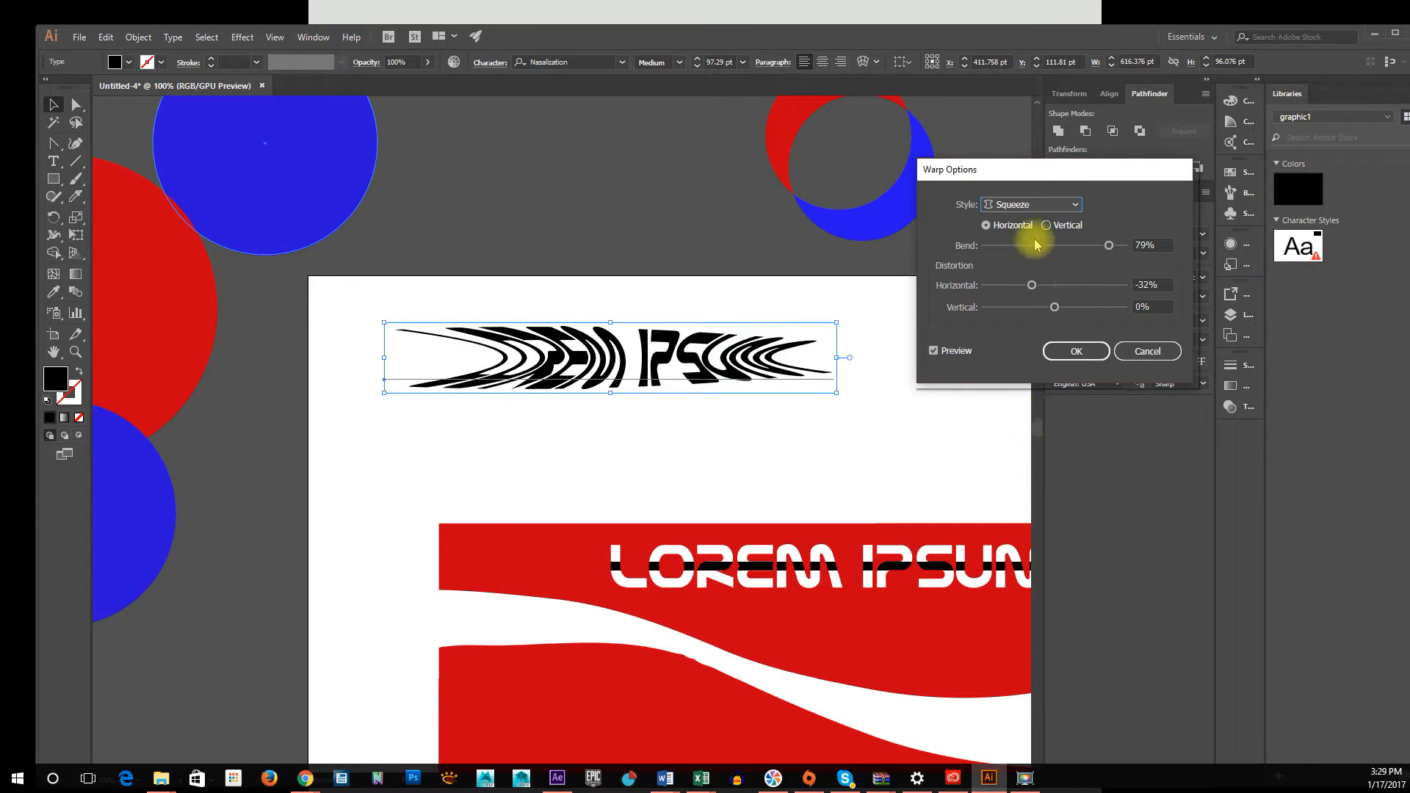
scroll(1042, 206, "up", 1)
scroll(1044, 206, "up", 2)
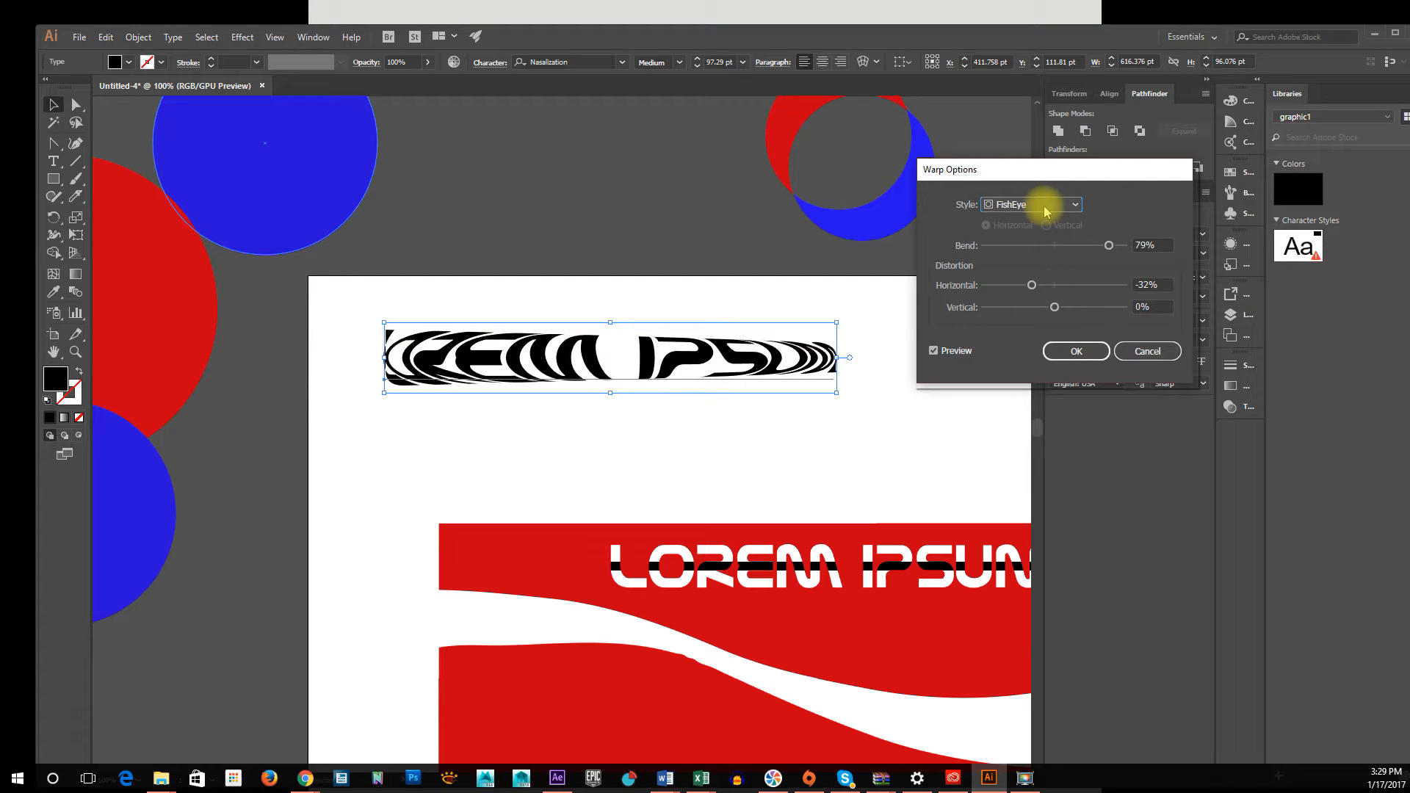
left_click(1143, 353)
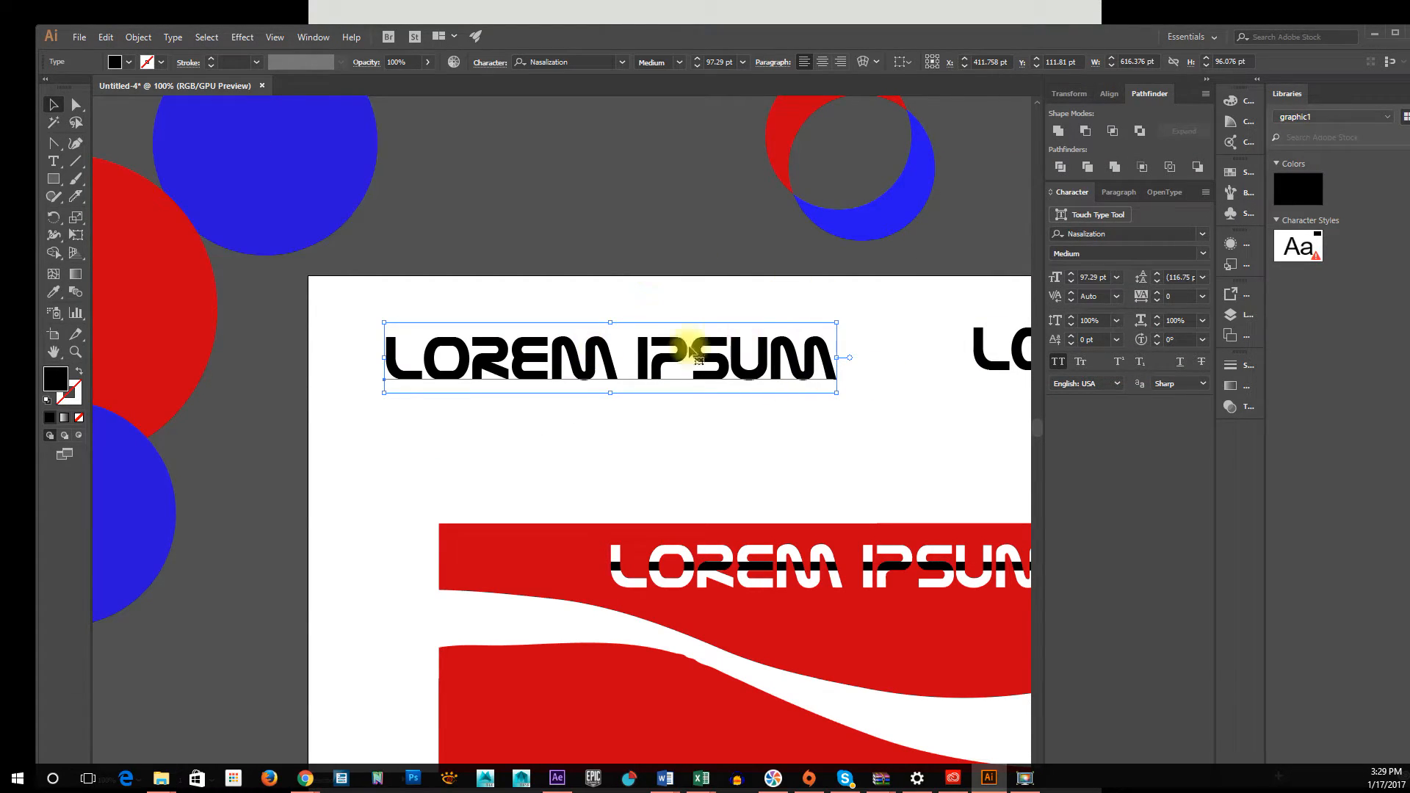
Move the live text down to just above the red banner and the nearby blue circle over the artboard's upper-left edge
left_click_drag(630, 367, 884, 478)
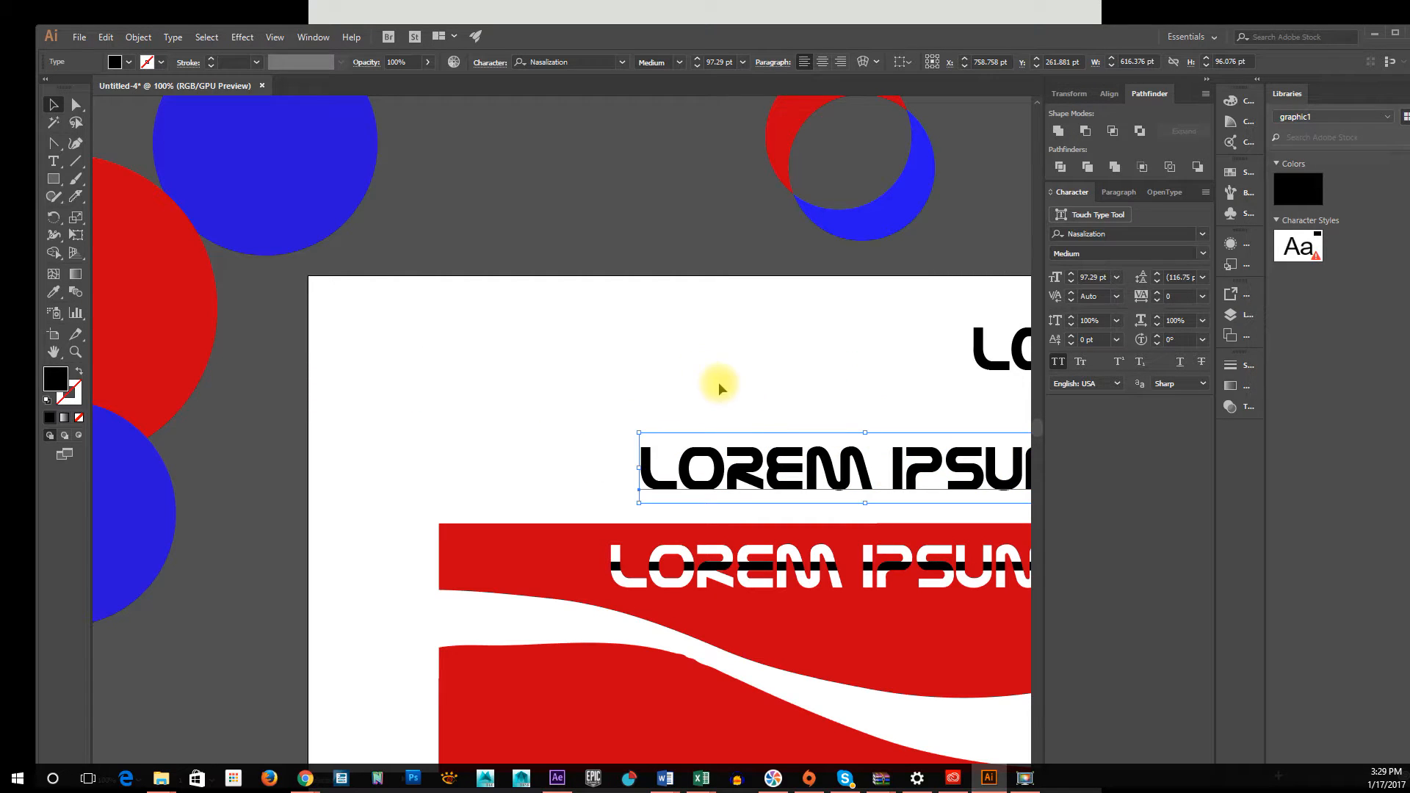
left_click_drag(790, 474, 827, 470)
left_click_drag(242, 172, 444, 295)
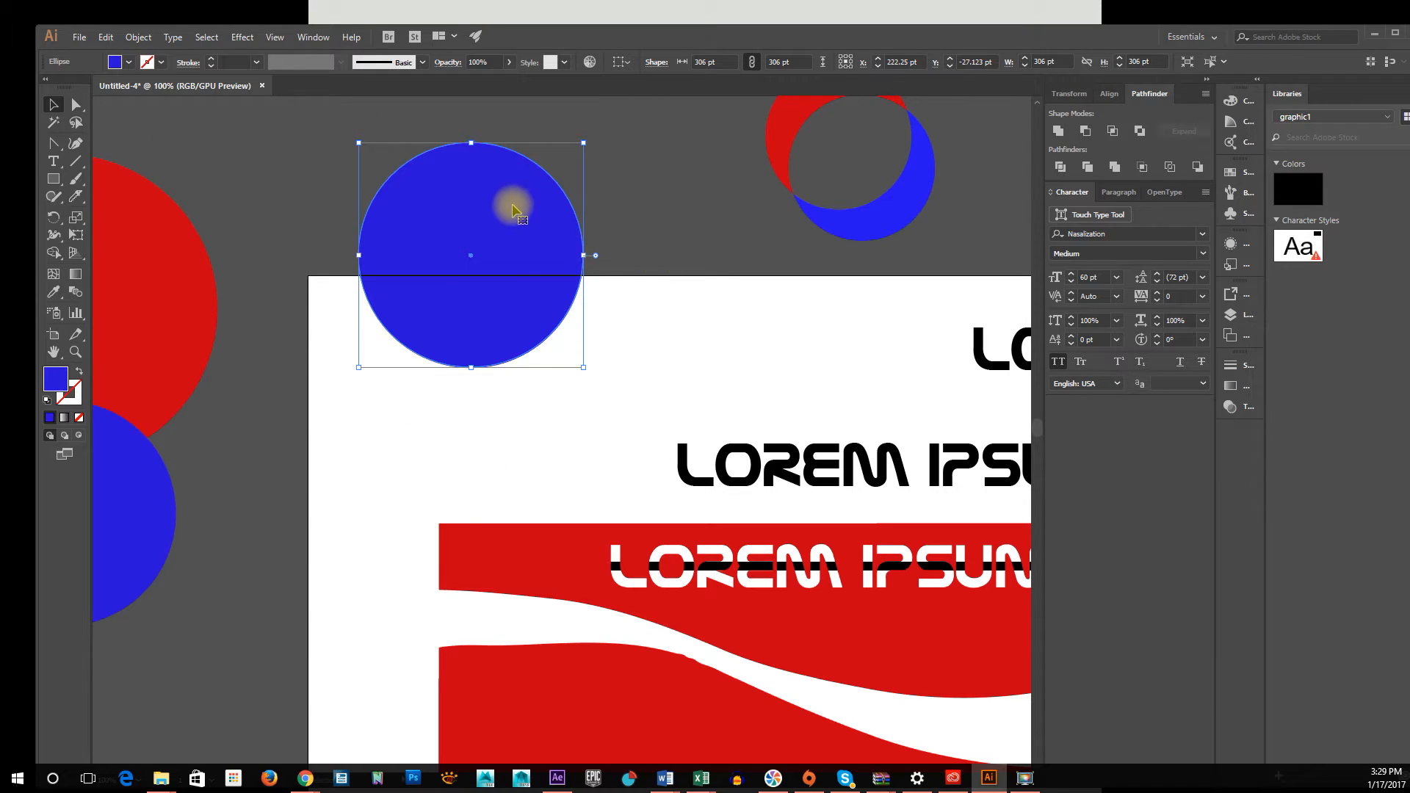
Create placeholder text around the blue circle's outline with the Type on a Path tool and move it down onto the artboard
left_click(53, 162)
left_click_drag(53, 163, 133, 206)
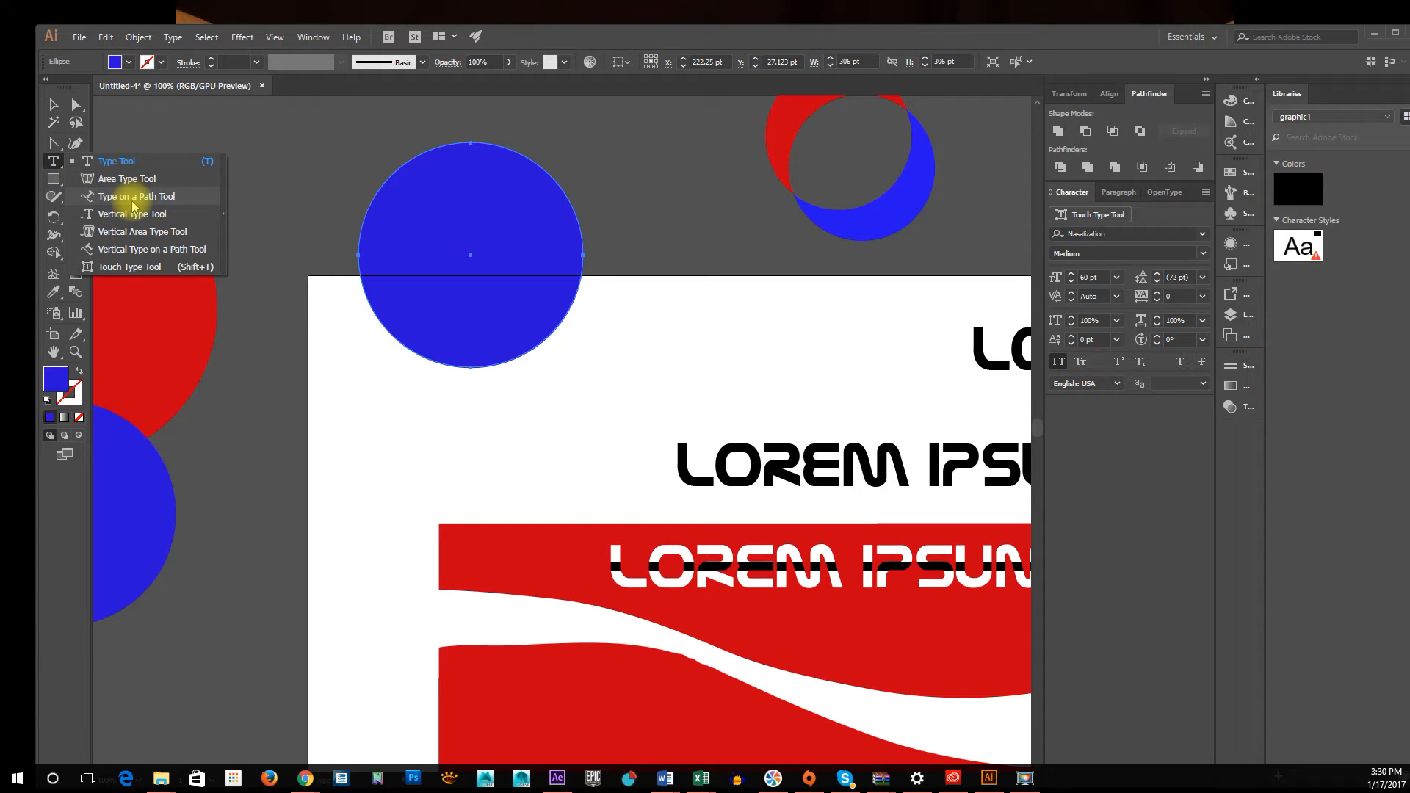
left_click_drag(132, 204, 133, 201)
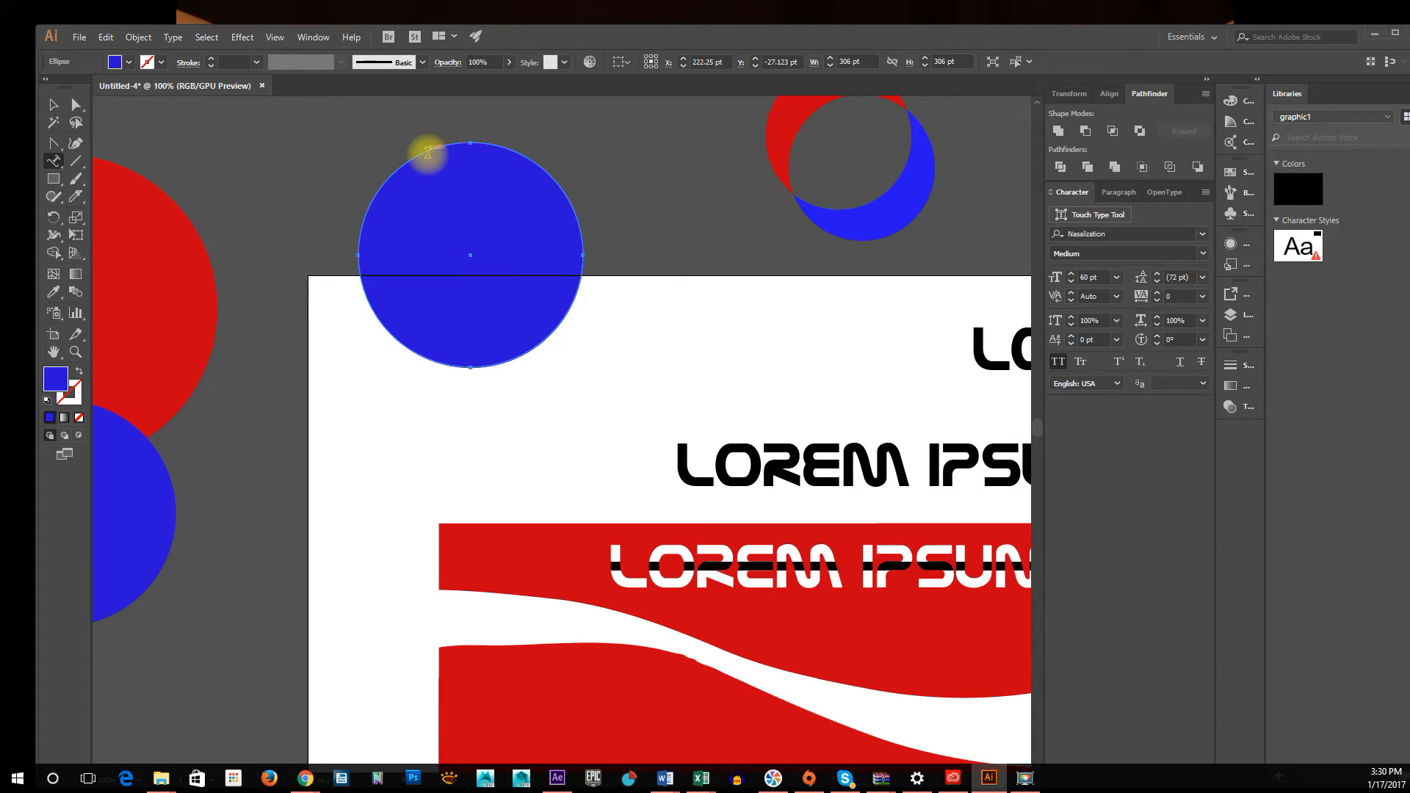
left_click(427, 152)
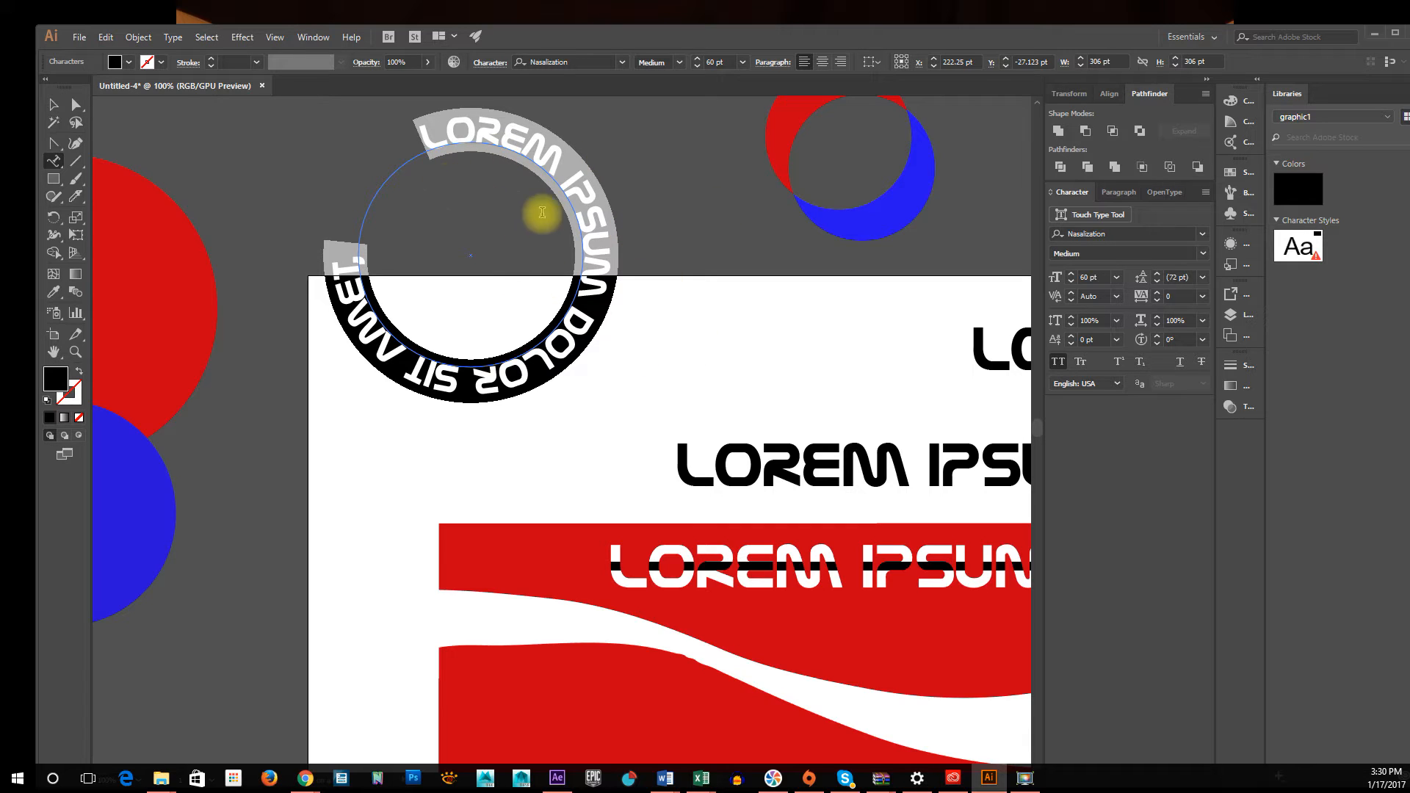
left_click(53, 105)
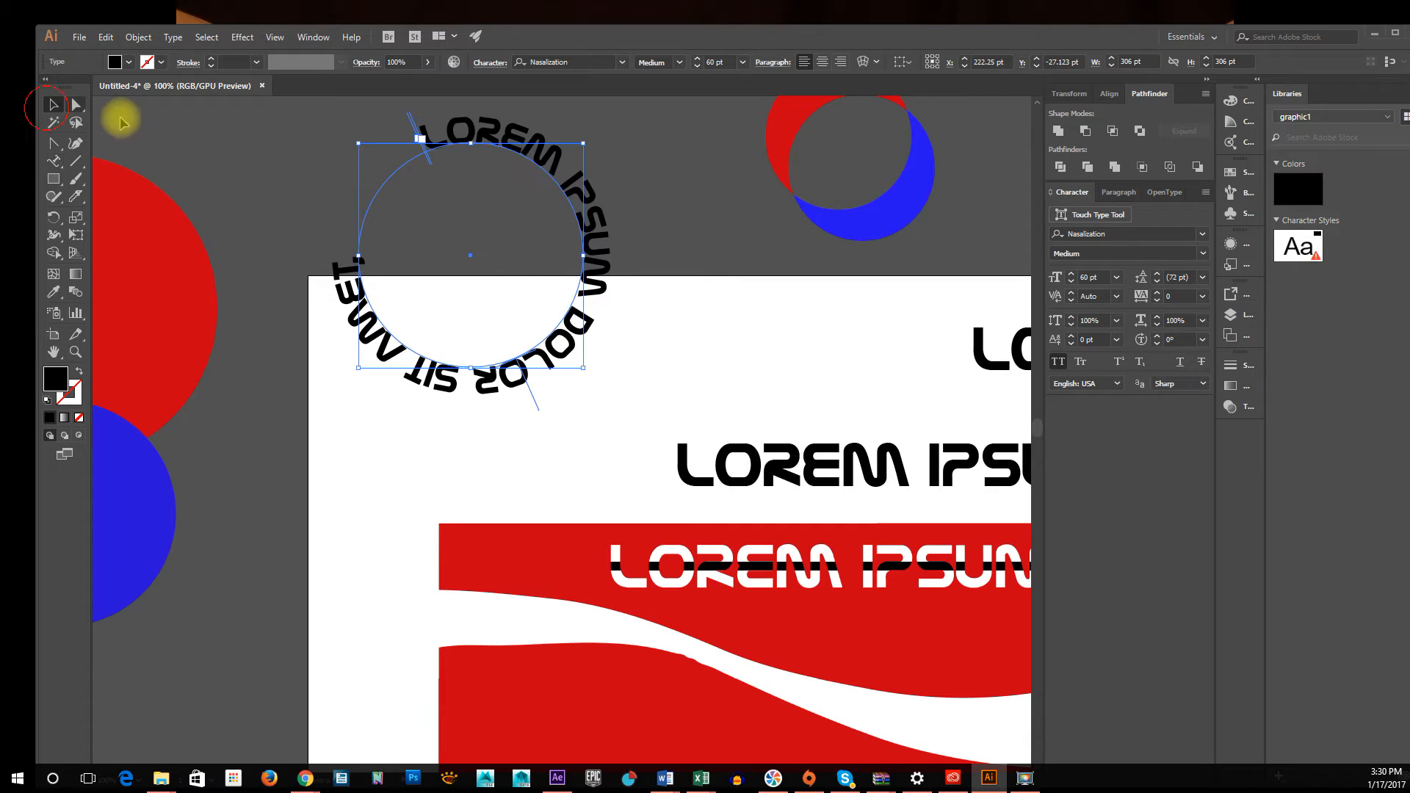
left_click(614, 336)
left_click_drag(582, 311, 624, 431)
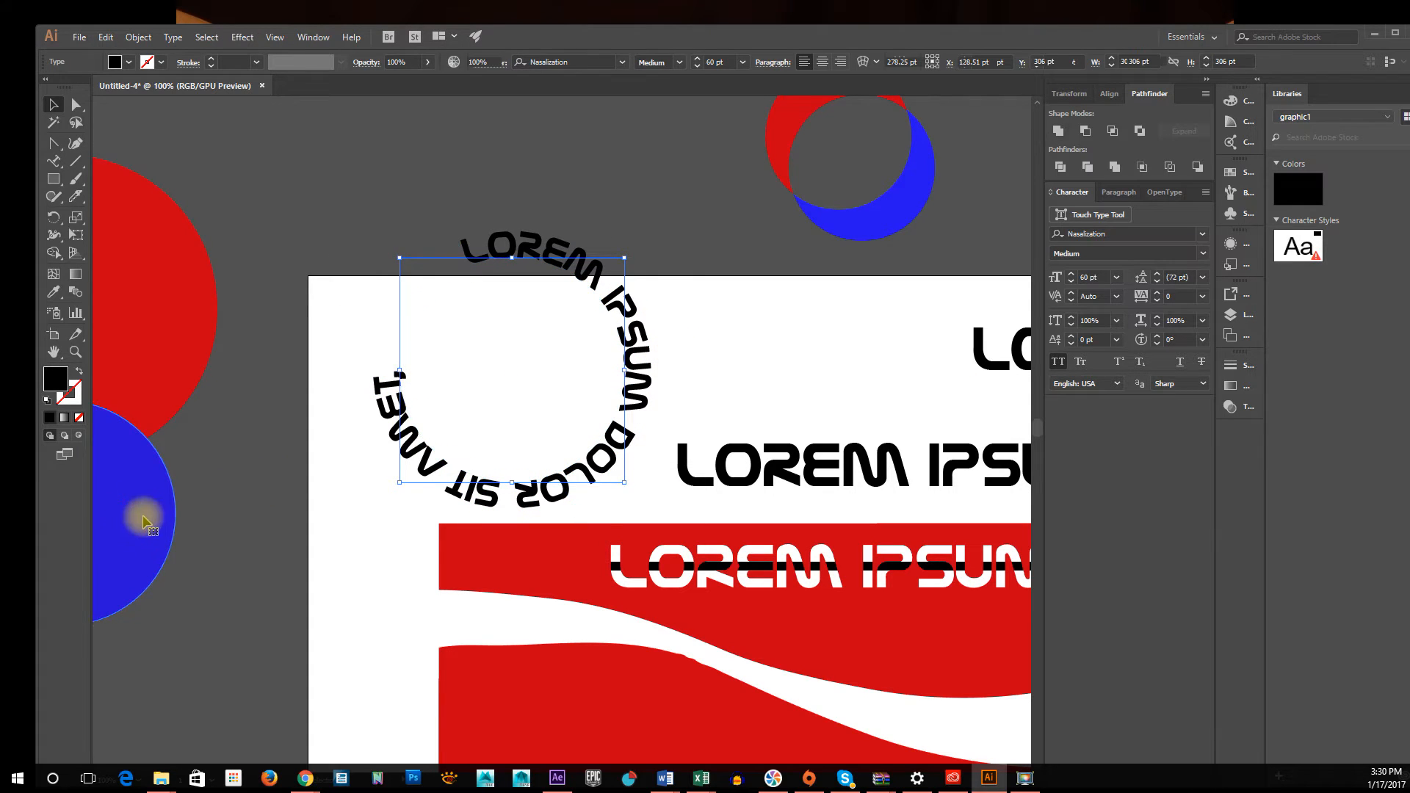
Move another blue circle inside the ring of text and shrink it to leave a gap around it
left_click_drag(140, 514, 590, 376)
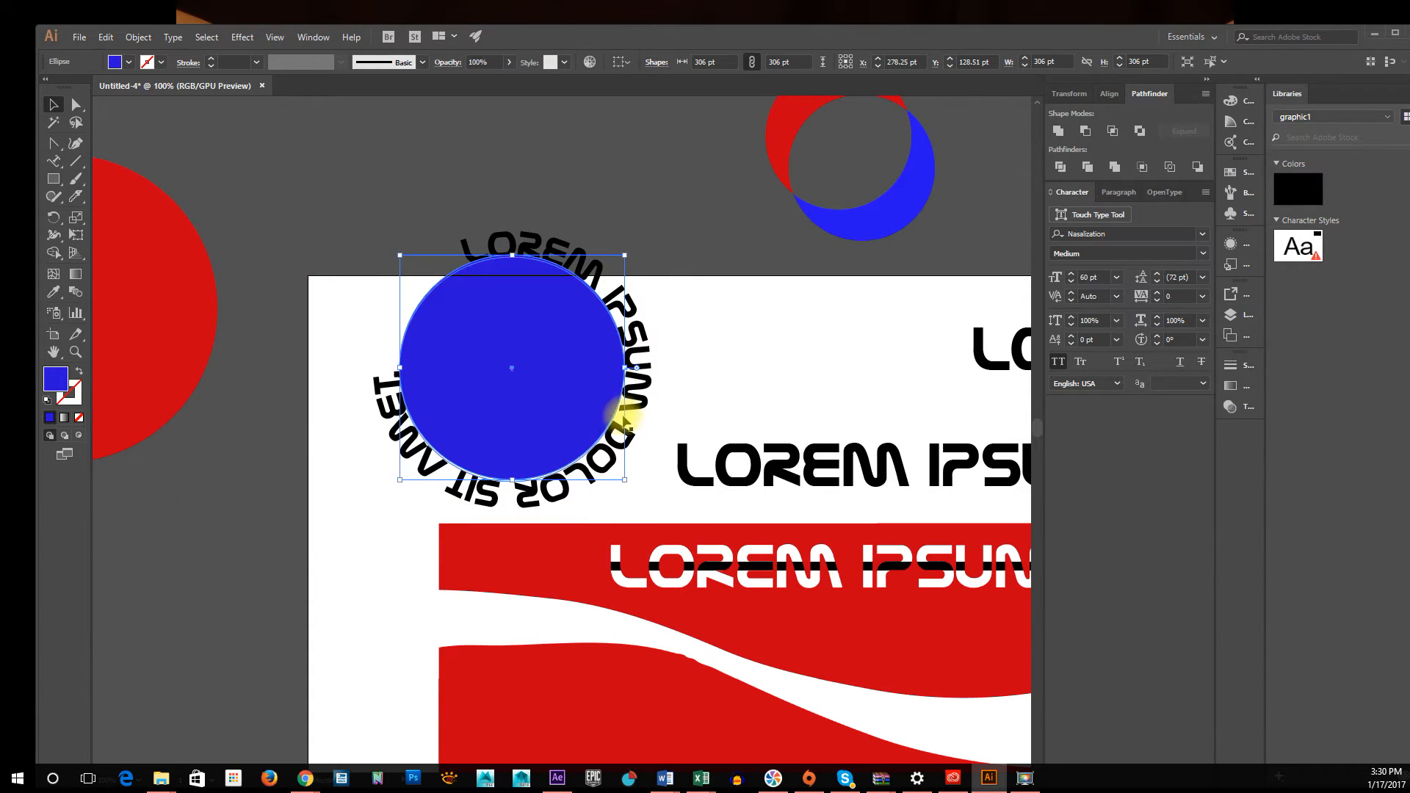
left_click_drag(622, 482, 592, 448)
mouse_move(495, 361)
left_mouse_down()
mouse_move(543, 371)
mouse_move(508, 374)
left_mouse_up()
Align the blue circle and the circular text by their horizontal centers and move both over the artboard's left edge
left_click_drag(670, 277, 512, 377)
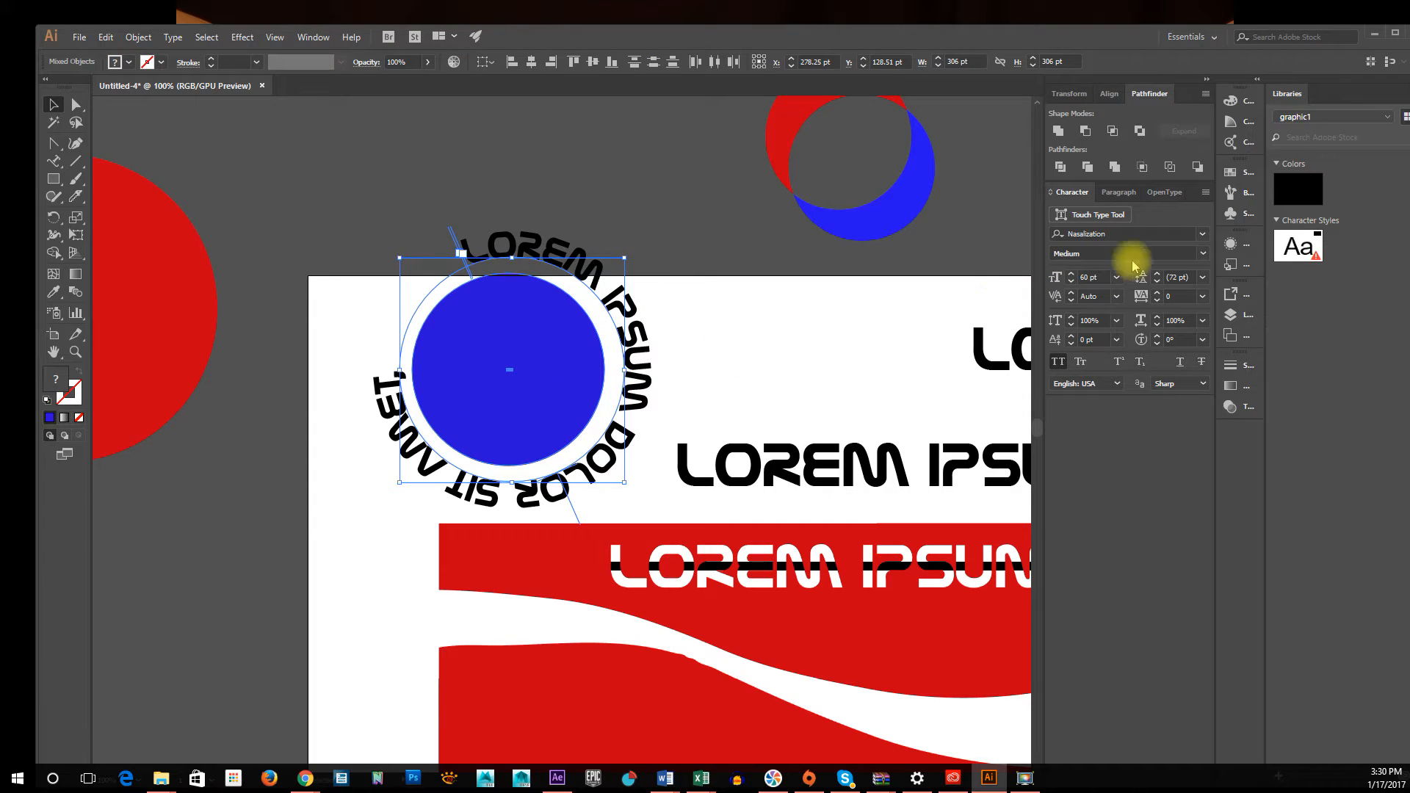
left_click(1108, 94)
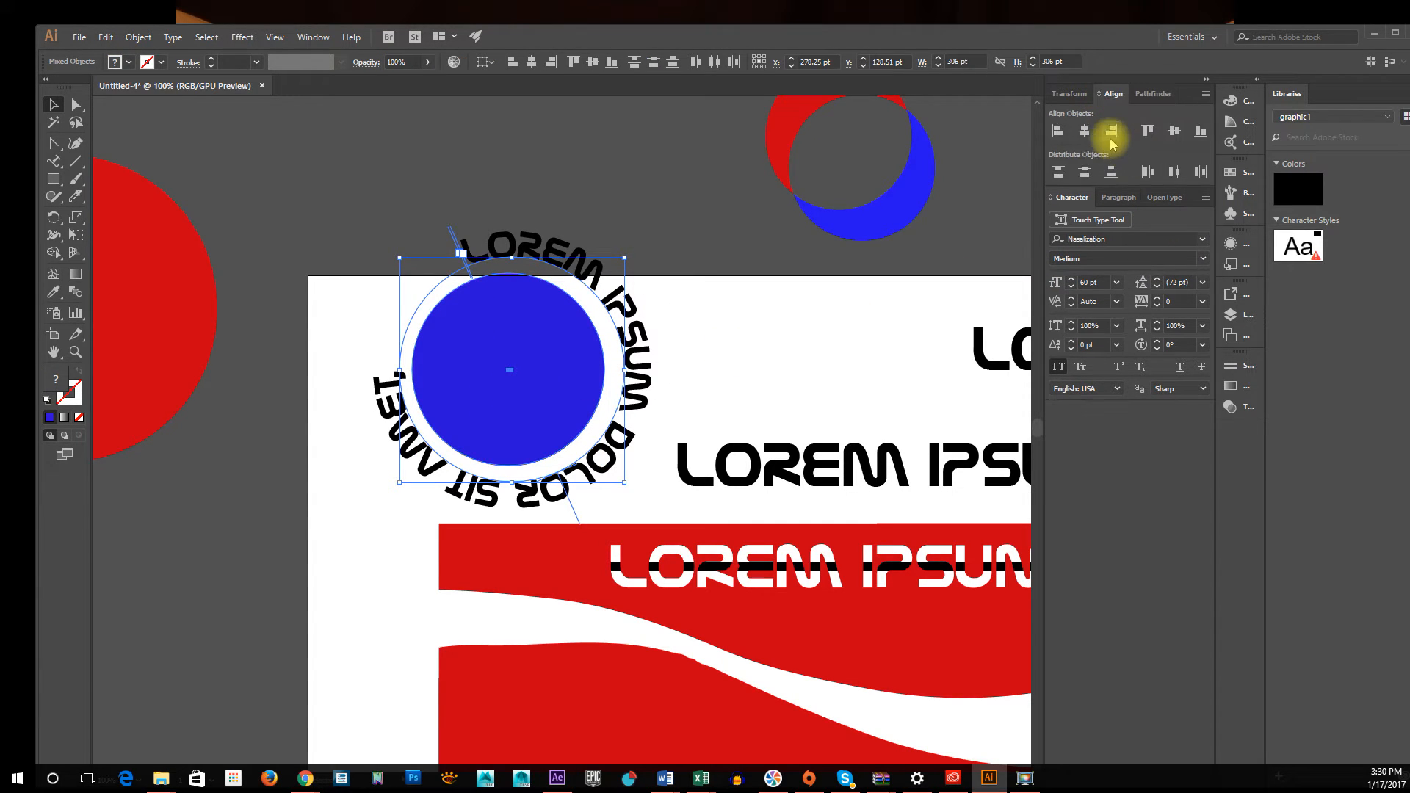
left_click(1084, 133)
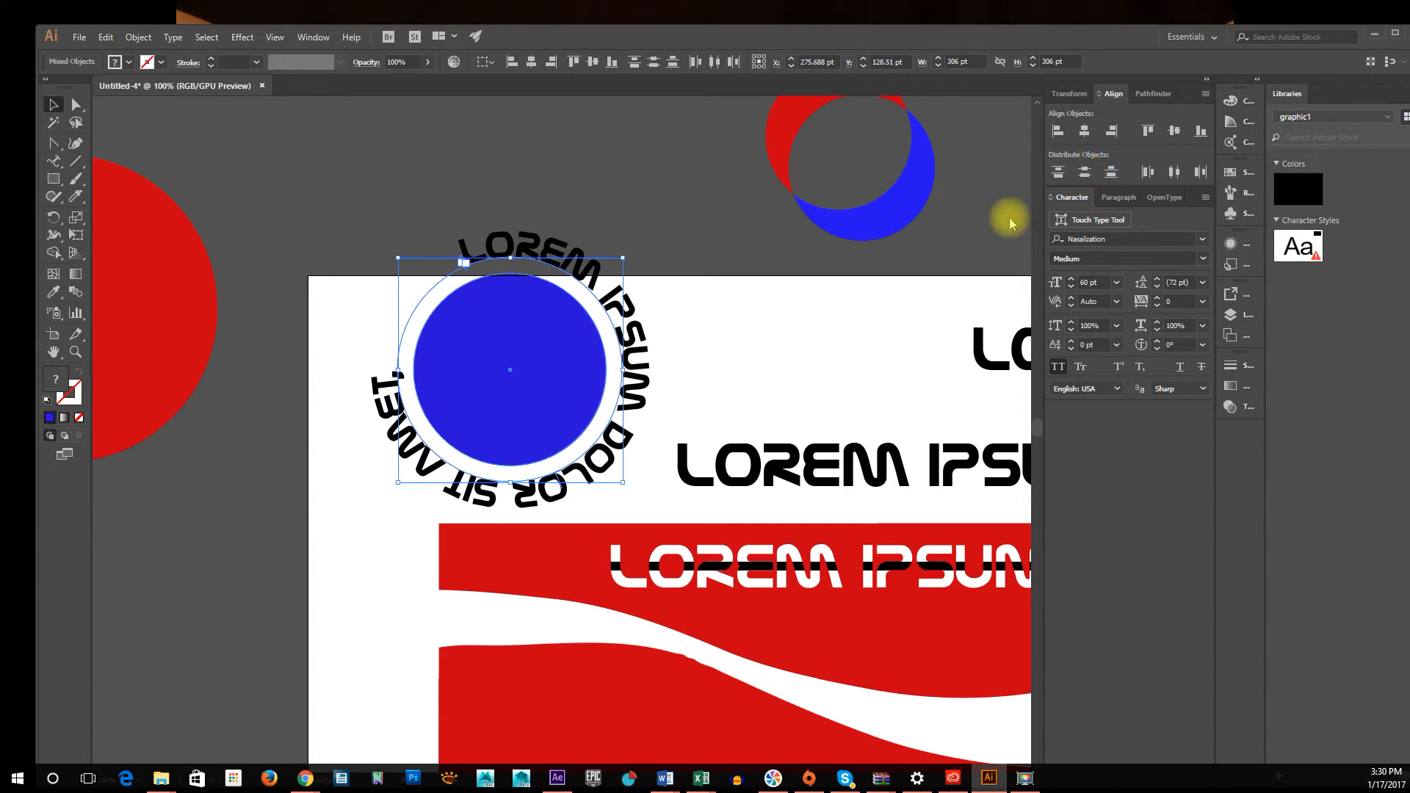
left_click(749, 287)
left_click(556, 378)
left_click_drag(556, 378, 435, 420)
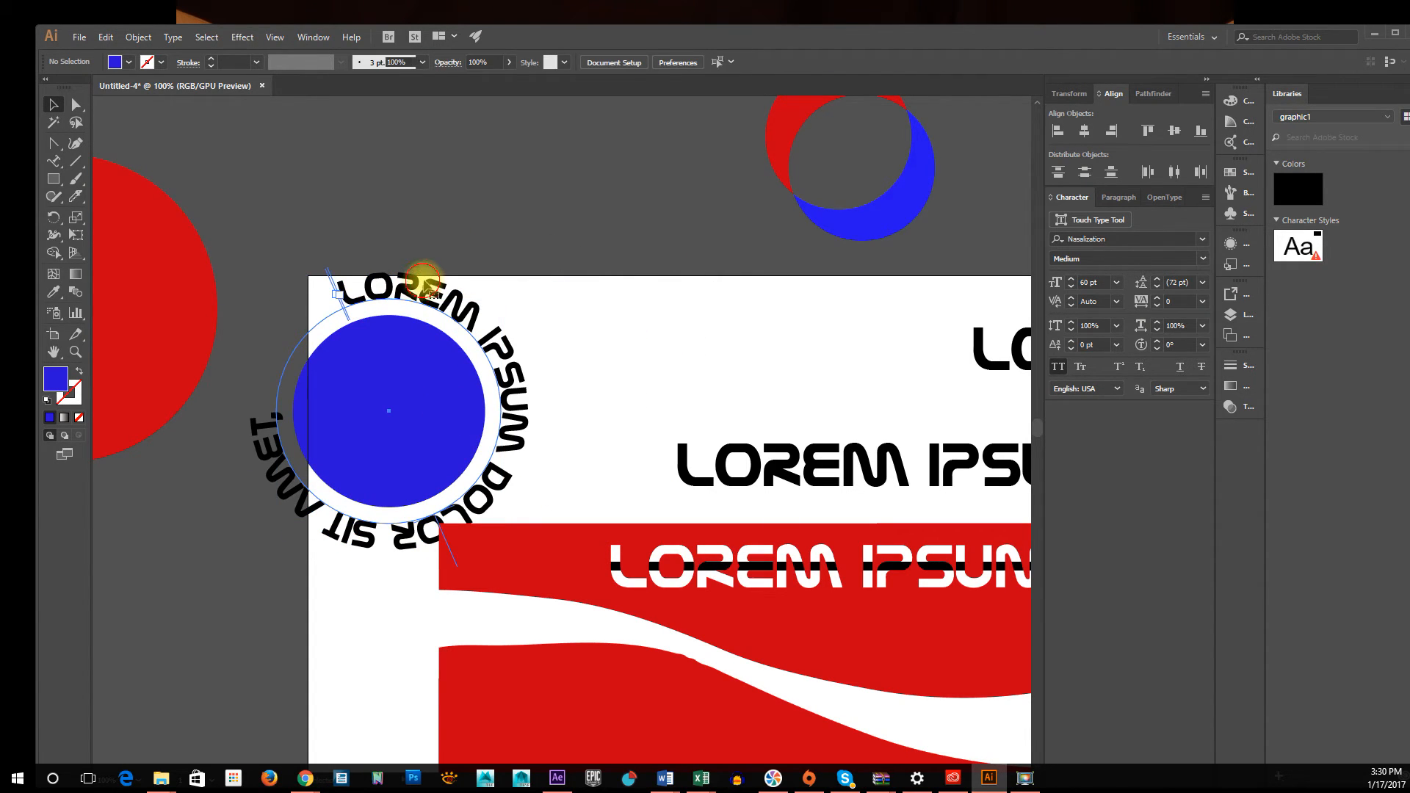
Set the circular text's paragraph alignment to centered
left_click(425, 285)
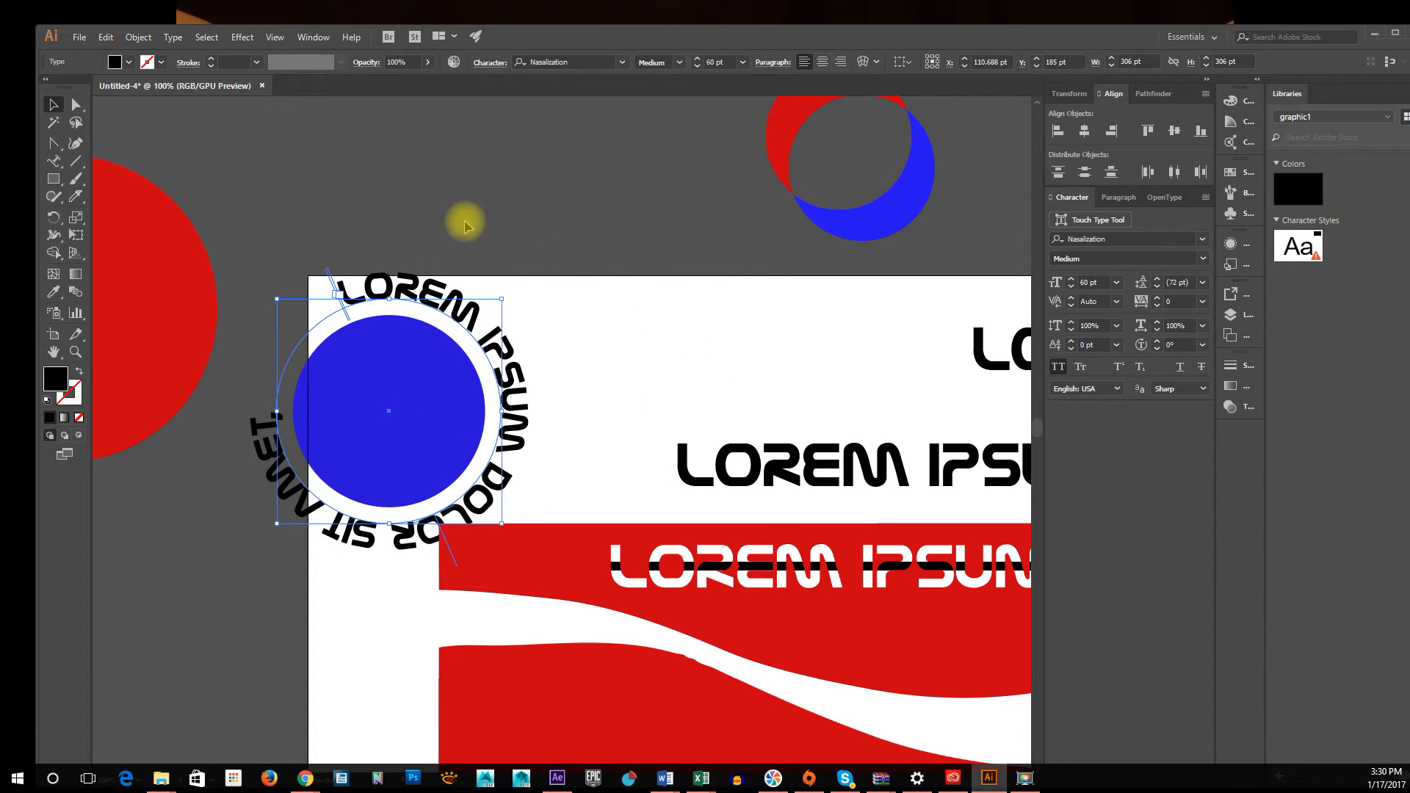
left_click(1117, 197)
left_click(1082, 222)
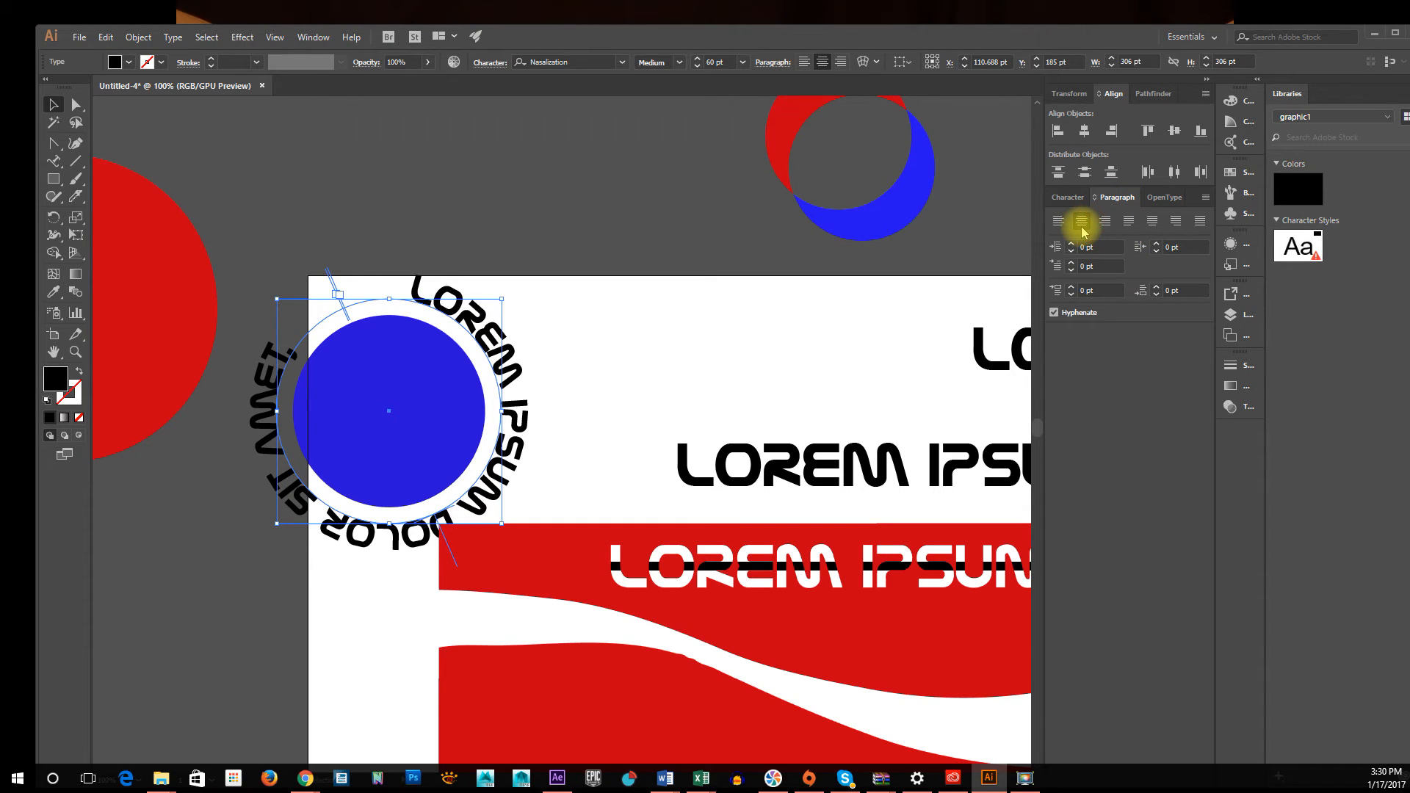
Rotate the circular text around the circle's center so that it arches over the top of the blue circle
left_click_drag(331, 277, 339, 305)
left_click(339, 305)
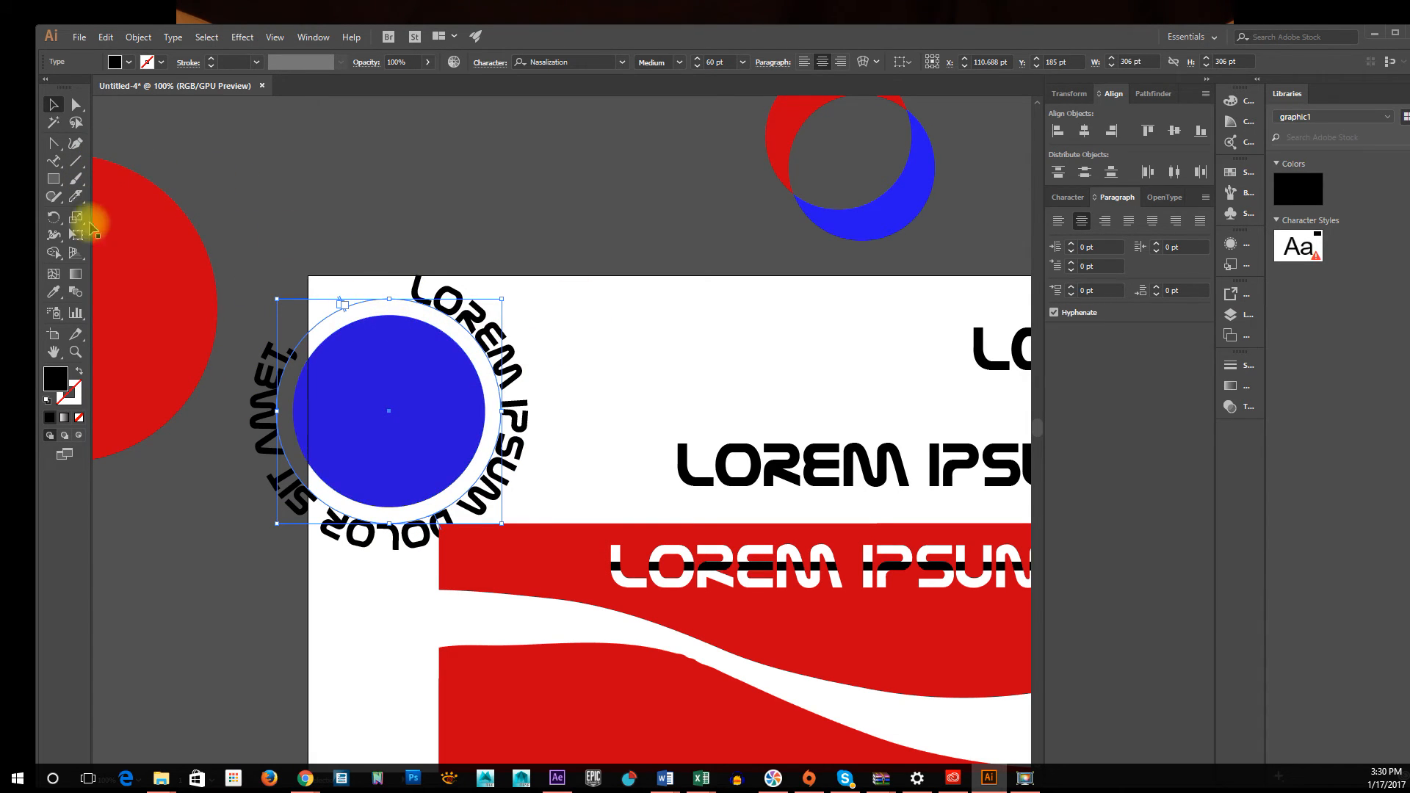
left_click(53, 217)
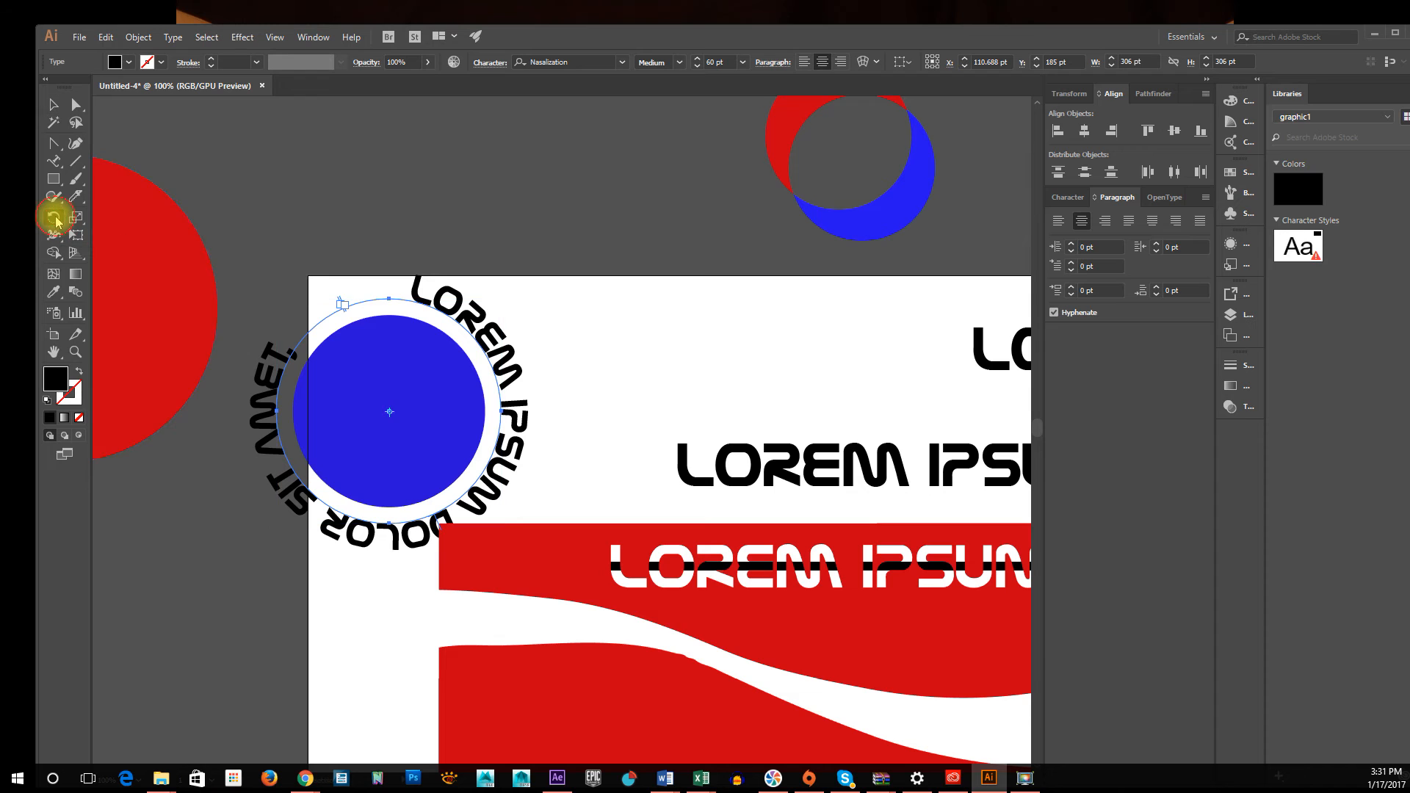
left_click_drag(478, 334, 180, 445)
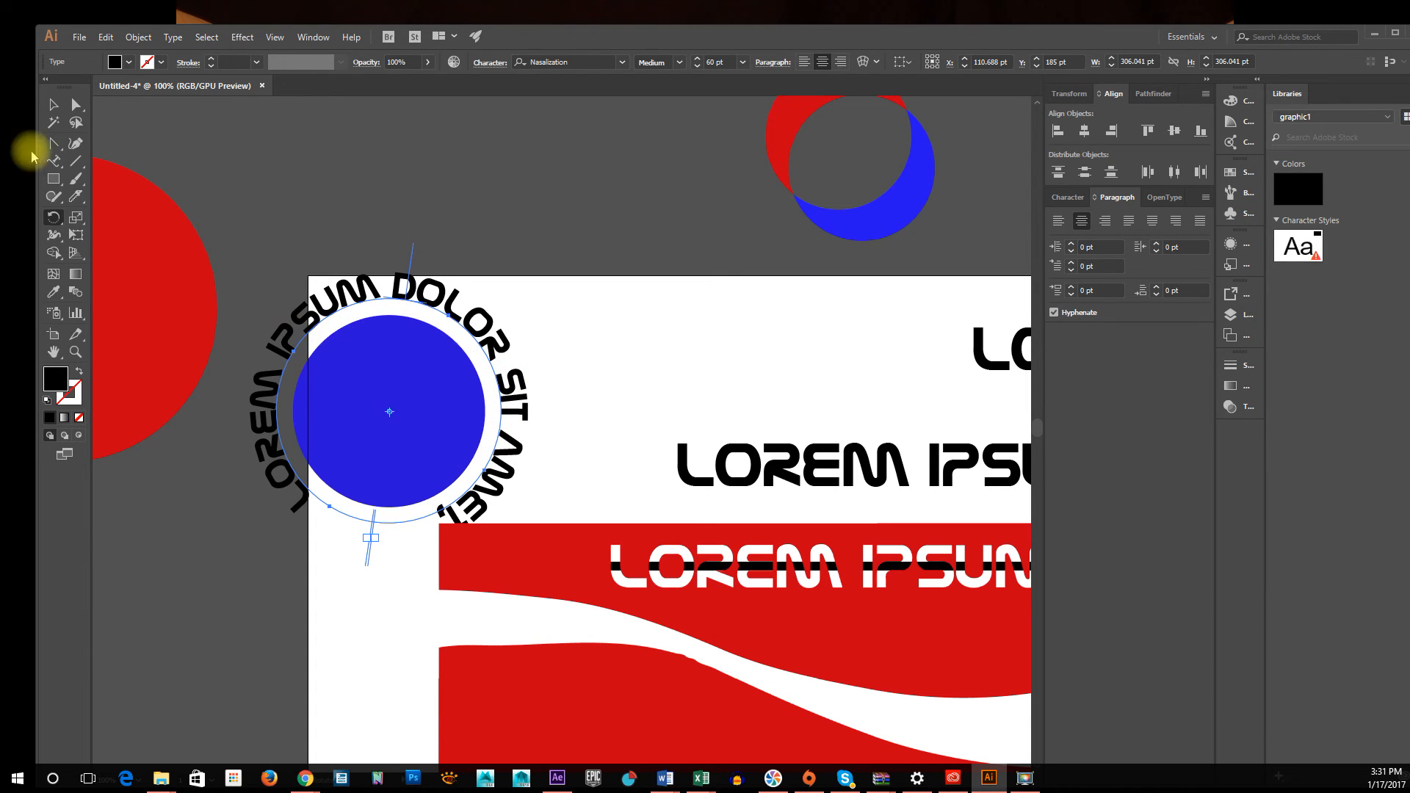
Delete the word DOLOR from the circular text so that it reads LOREM IPSUM SIT AMMET,
left_click(53, 104)
double_click(304, 329)
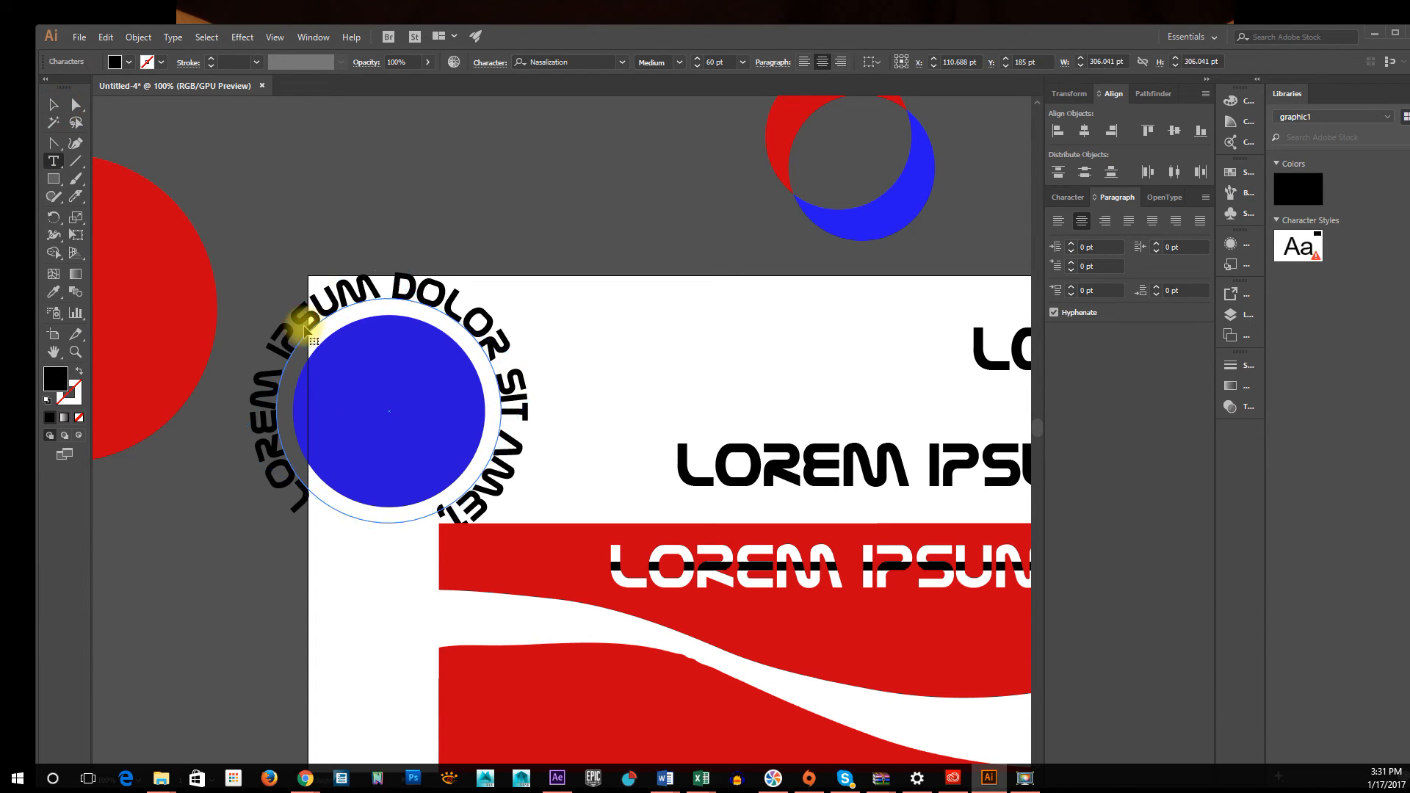
left_click_drag(307, 317, 401, 315)
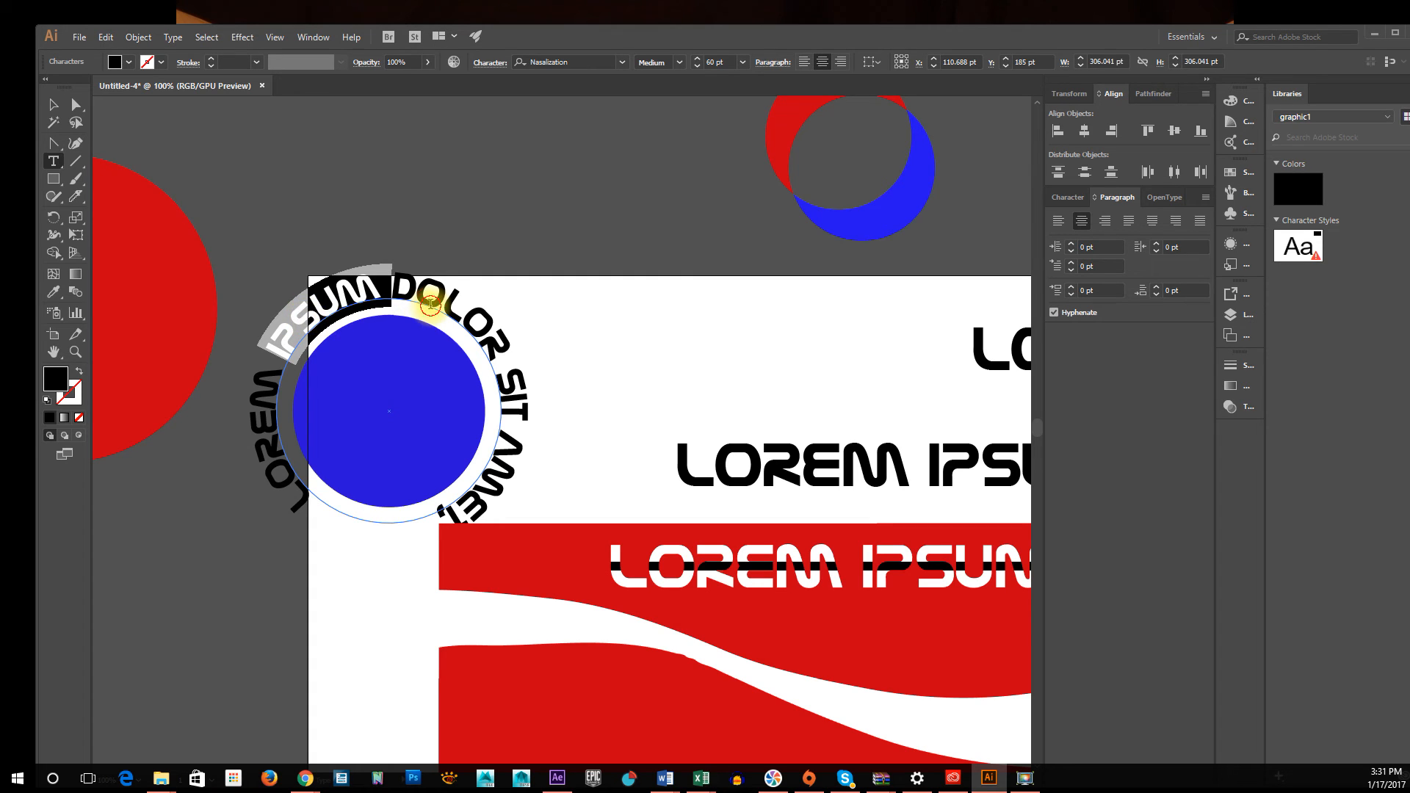
double_click(431, 304)
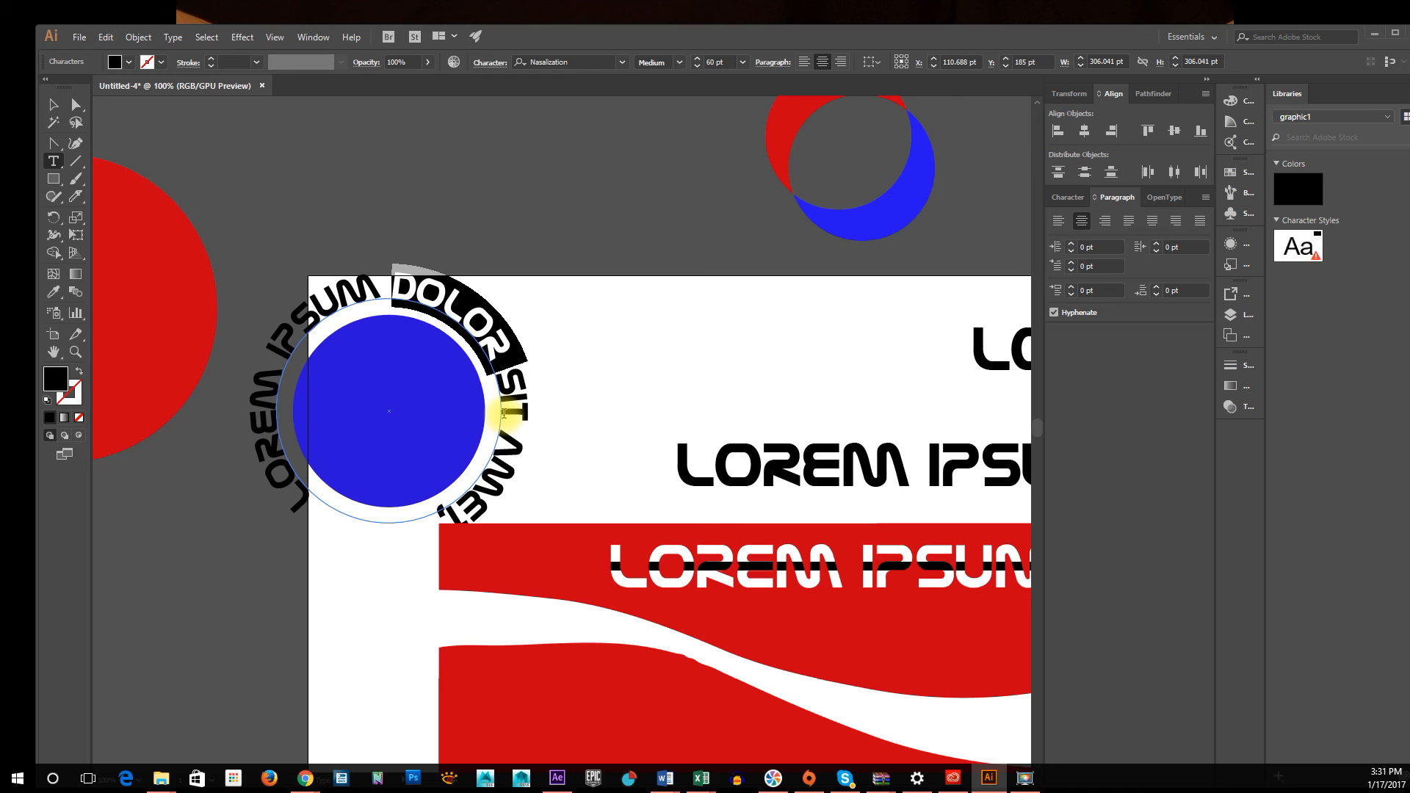
key("BackSpace")
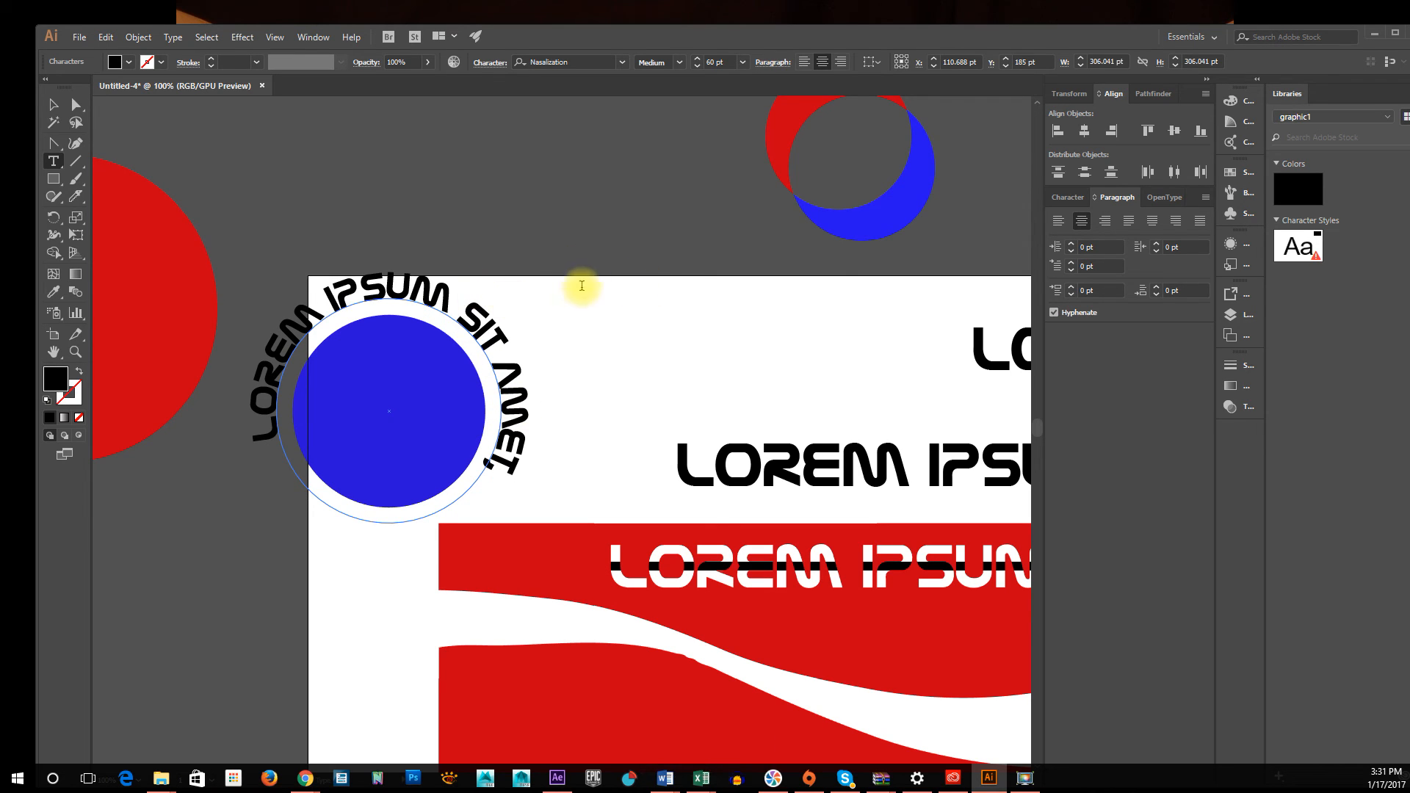
left_click(52, 103)
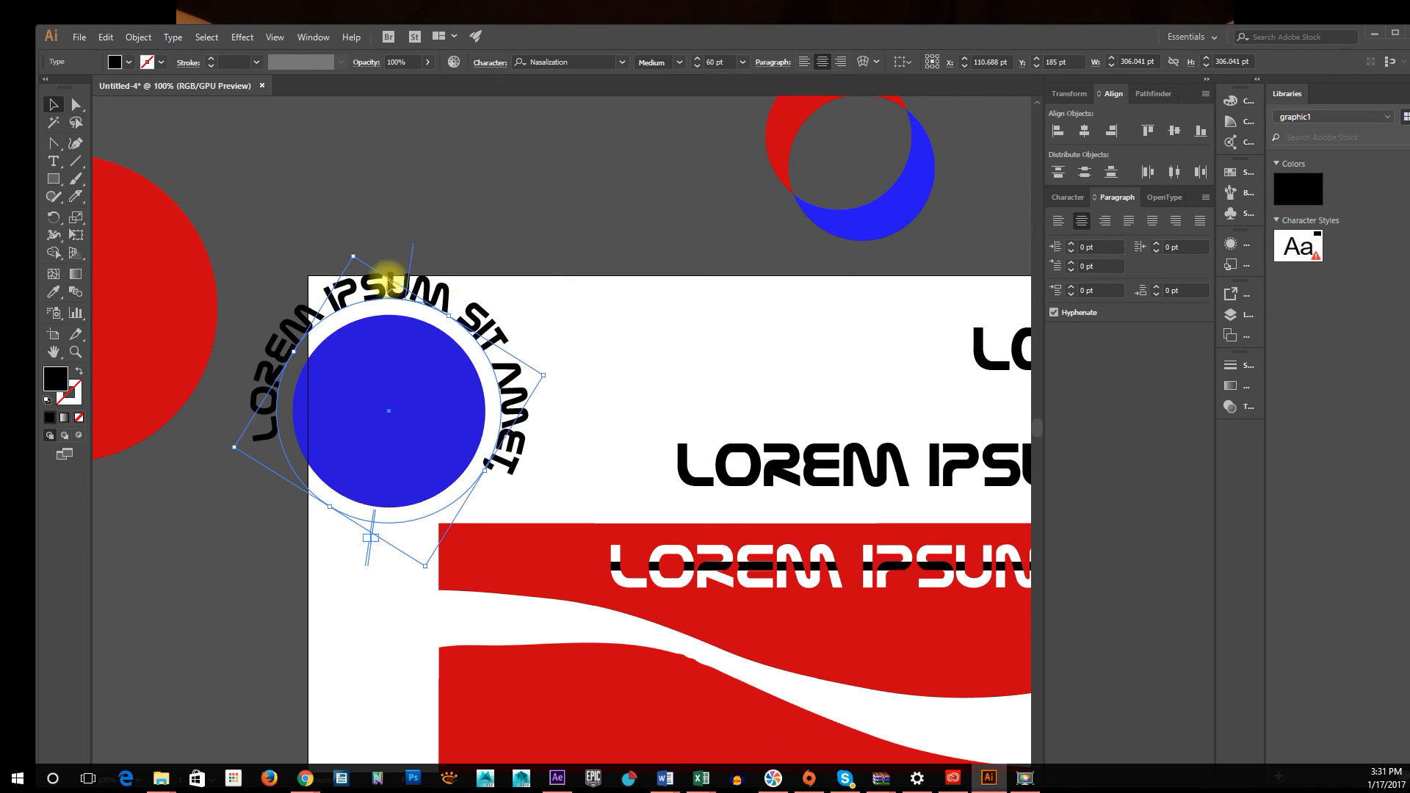
Move the LOREM IPSUM copy overhanging the artboard's right edge fully onto the artboard, above the other live text
left_click(636, 368)
key("space")
left_click_drag(833, 415, 639, 292)
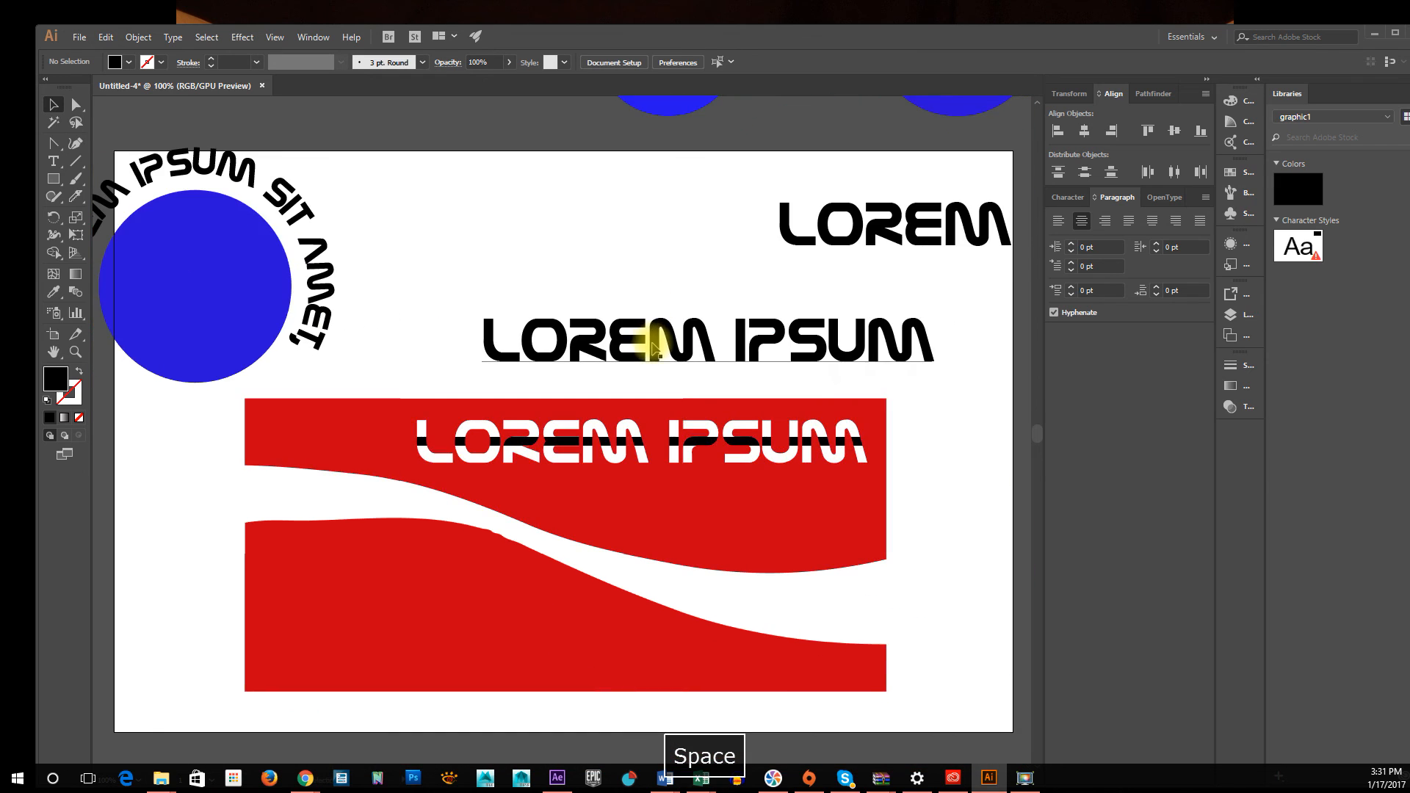
scroll(654, 341, "down", 1)
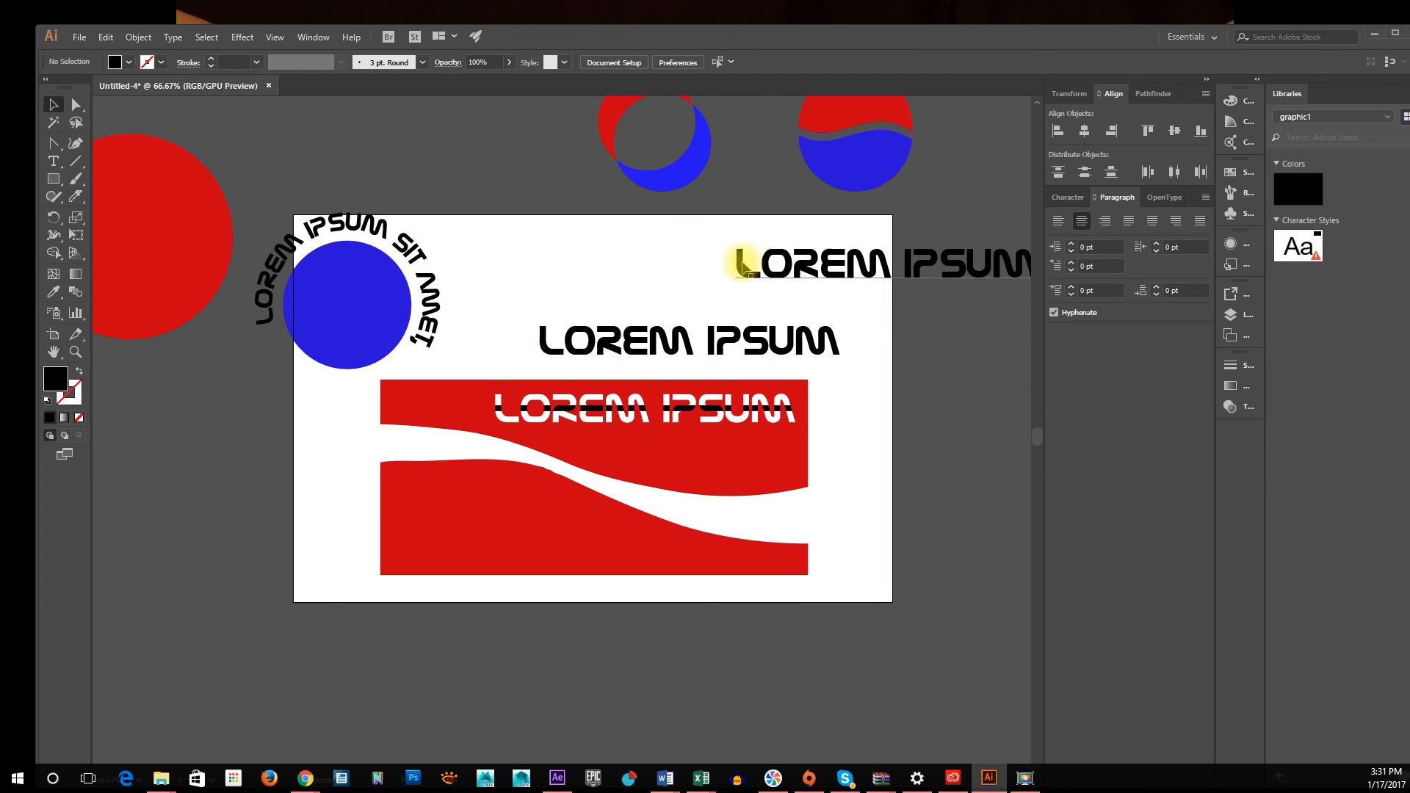
left_click_drag(842, 276, 607, 281)
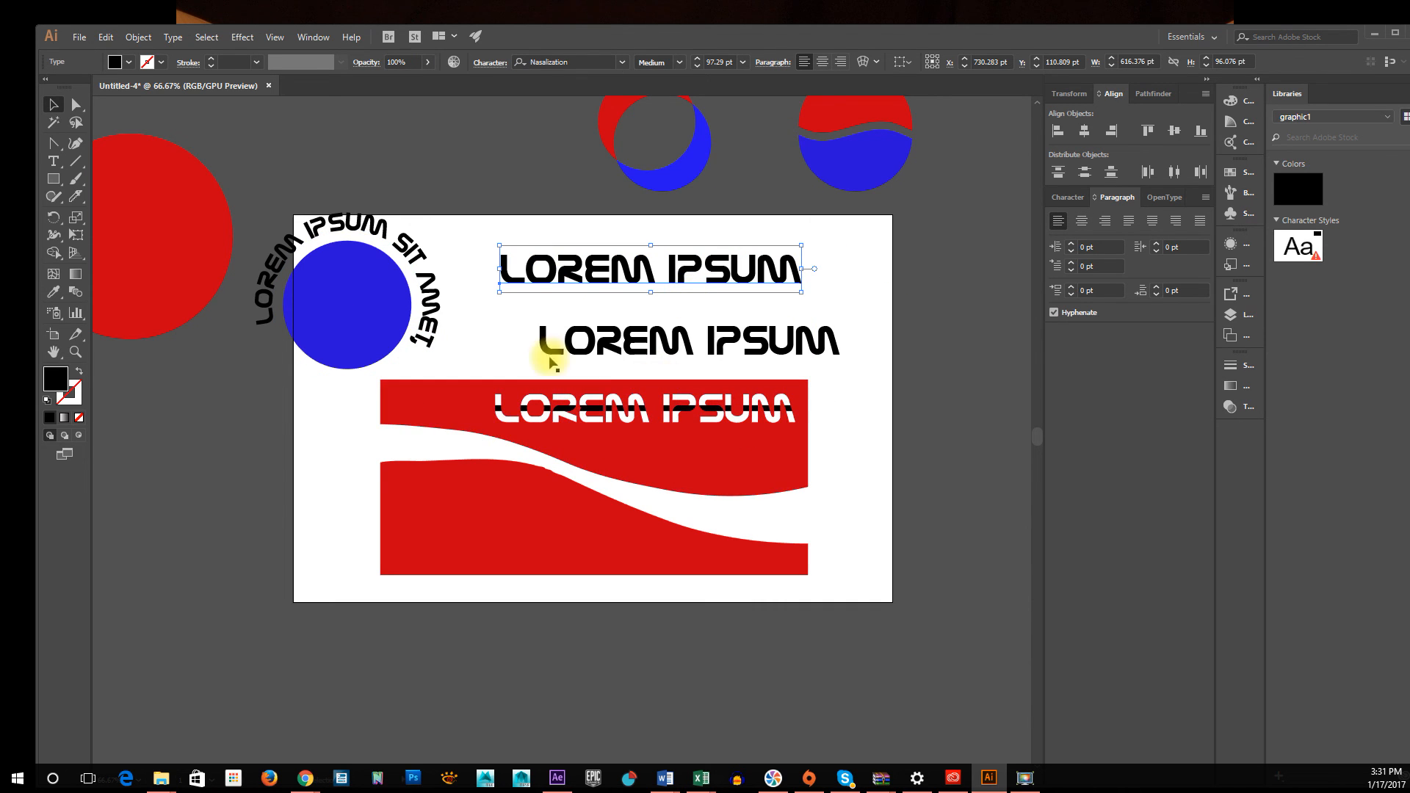
left_click(897, 355)
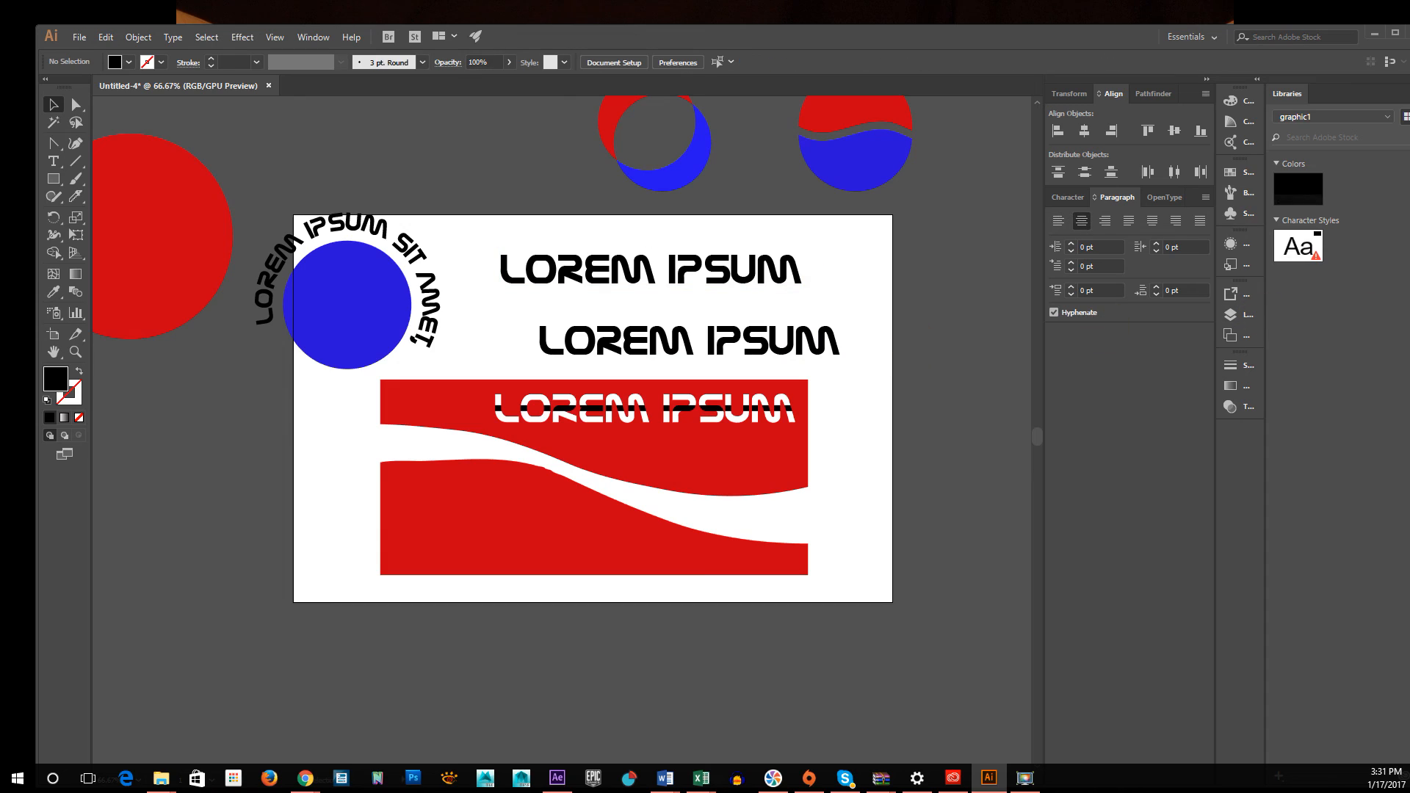